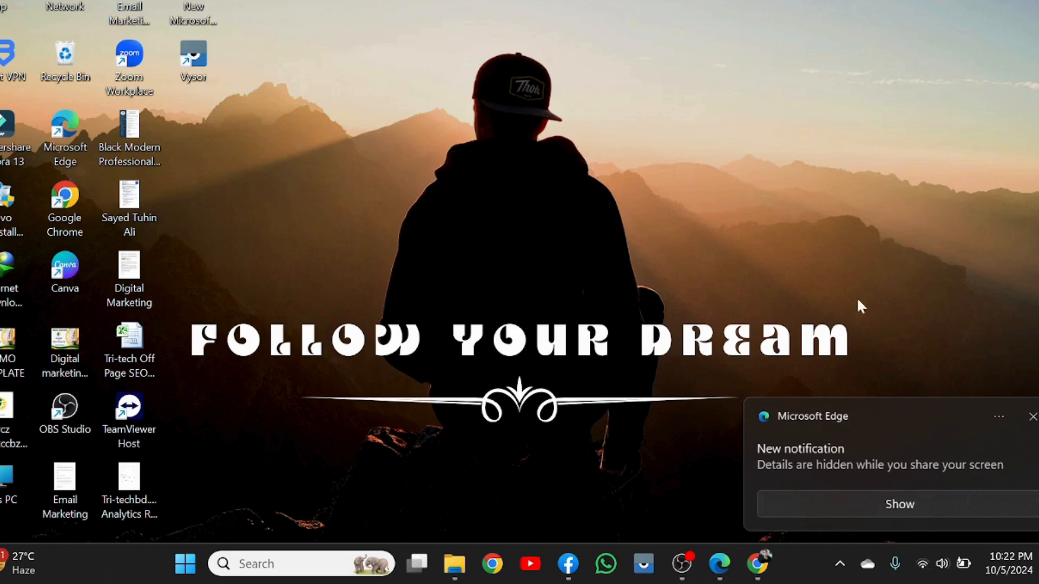
Dismiss the desktop notification, switch to Google Chrome and open Facebook from the new-tab shortcuts.
{"action": "left_click", "coordinate": [1032, 417]}
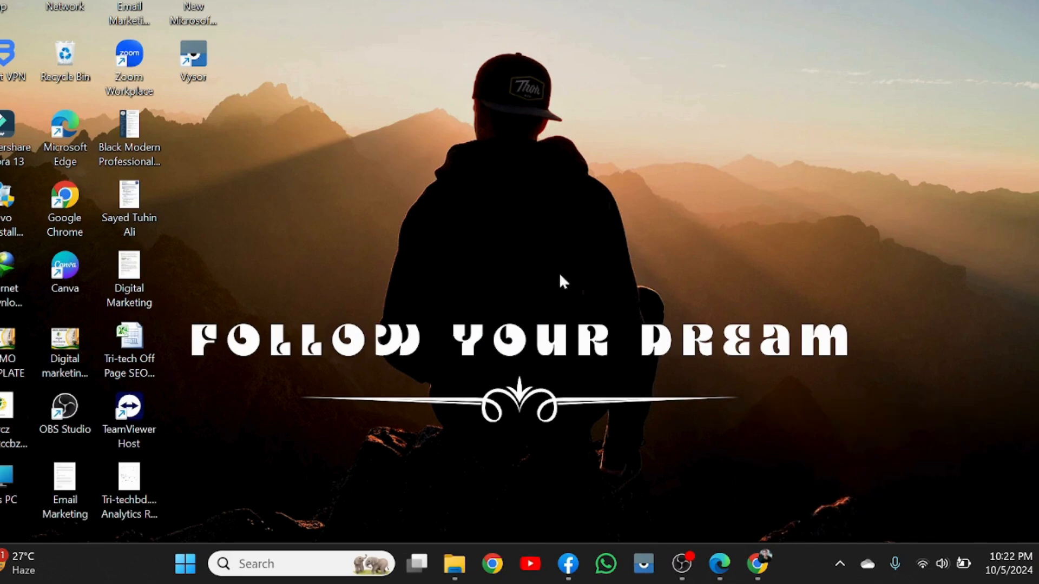
{"action": "right_click", "coordinate": [428, 197]}
{"action": "left_click", "coordinate": [495, 255]}
{"action": "left_click", "coordinate": [759, 563]}
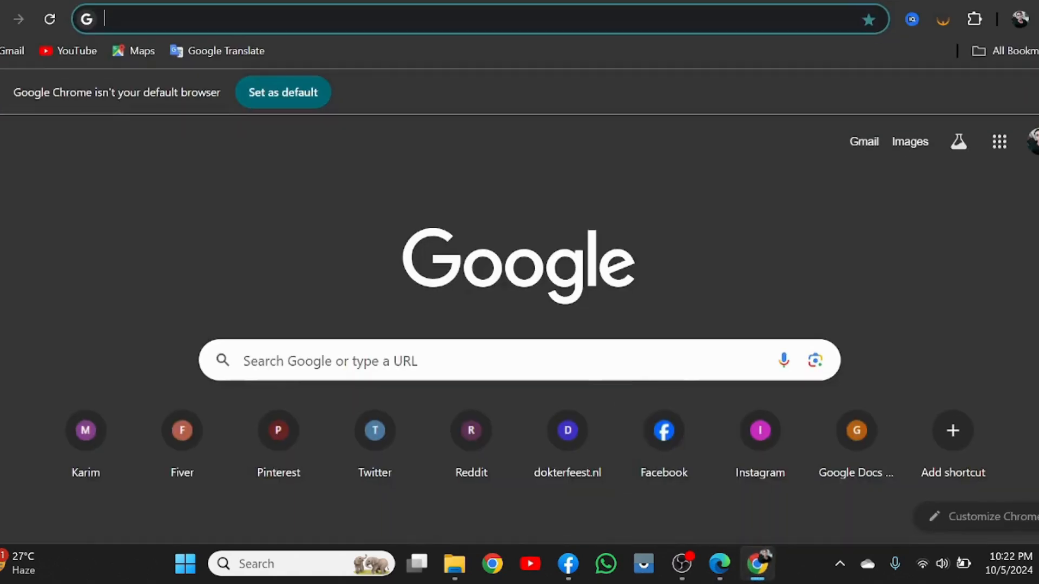
{"action": "left_click", "coordinate": [675, 473]}
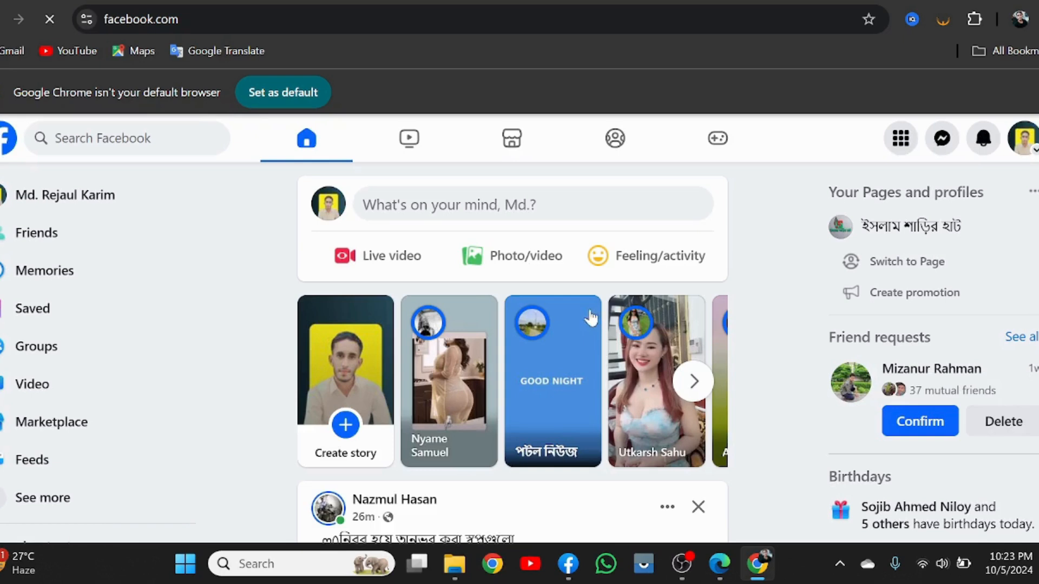
Look up "business.facebook" in a new browser tab to reach Meta Business Suite.
{"action": "key", "text": "ctrl+t"}
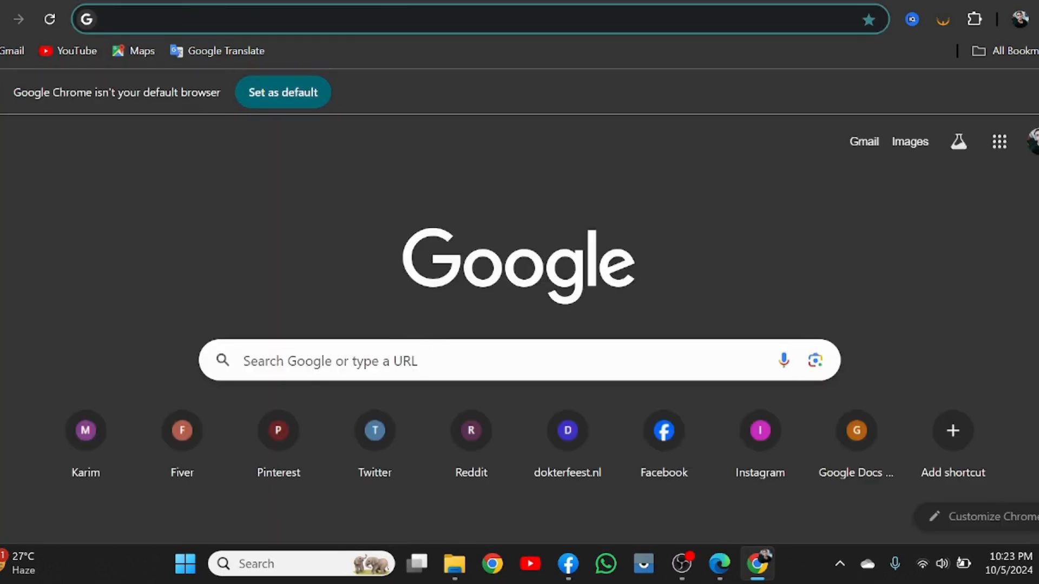
{"action": "left_click", "coordinate": [393, 367]}
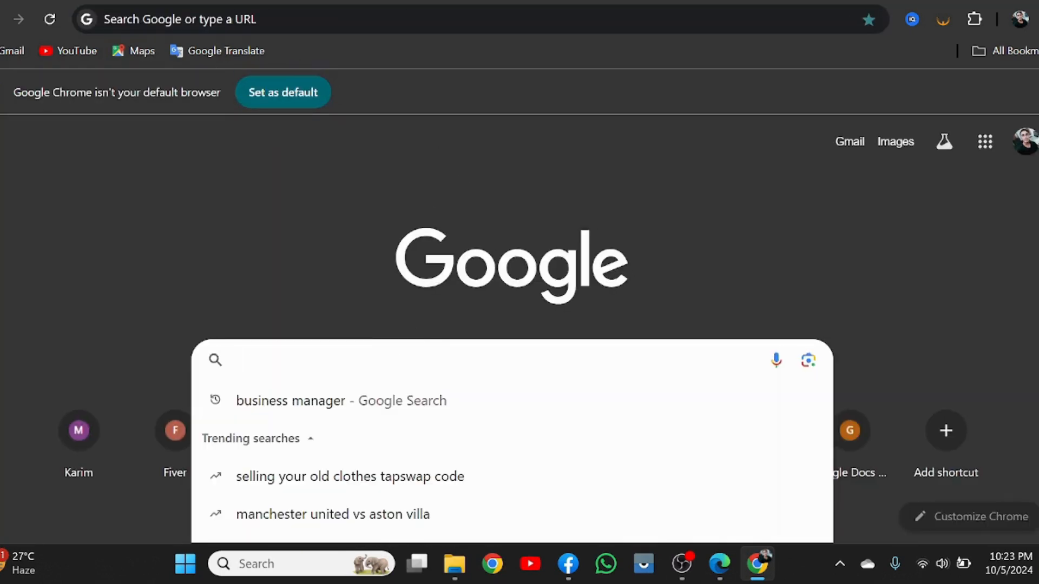
{"action": "type", "text": "Bu"}
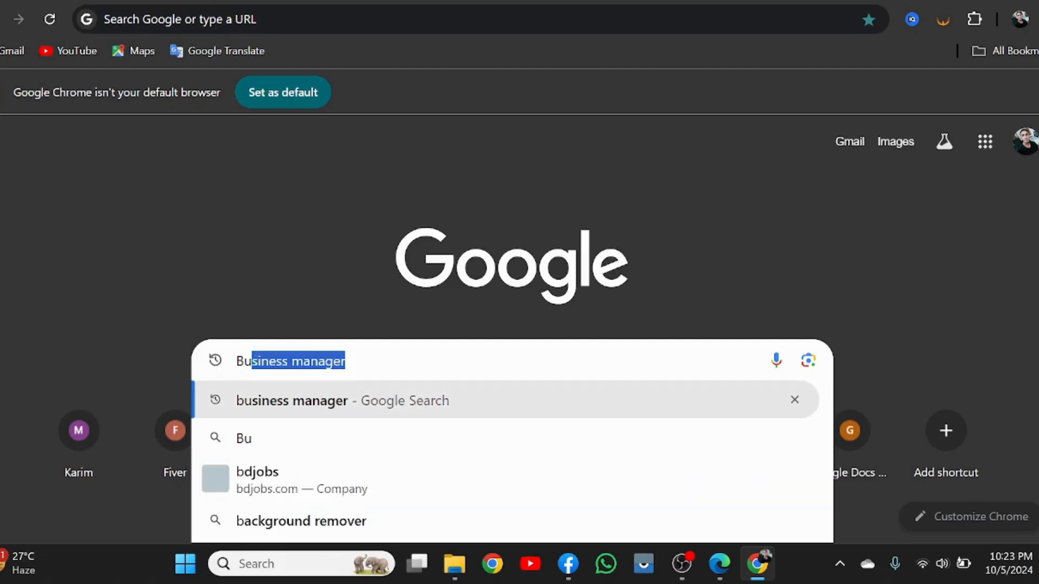
{"action": "type", "text": "sine"}
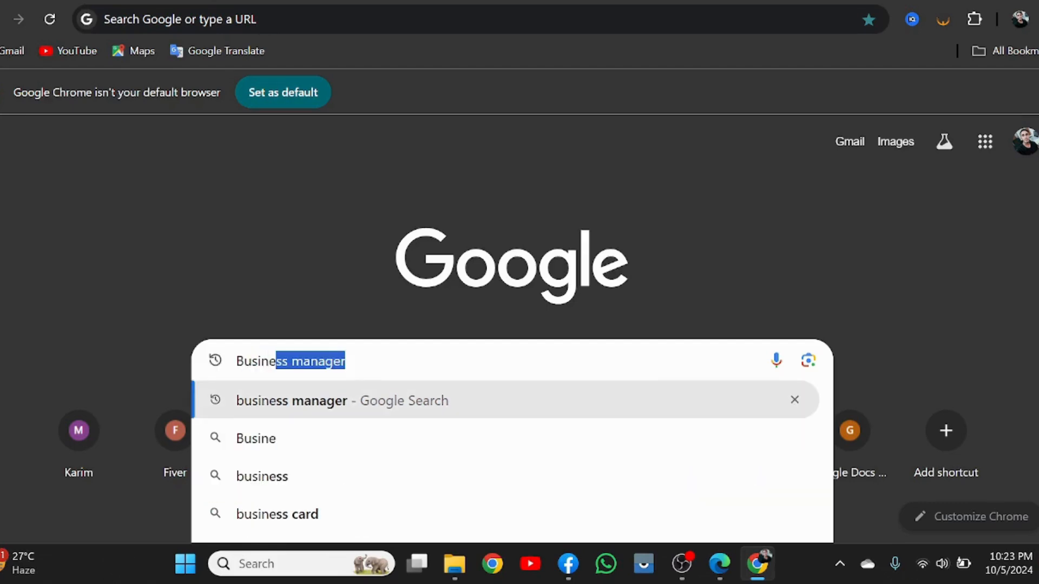
{"action": "type", "text": "ss"}
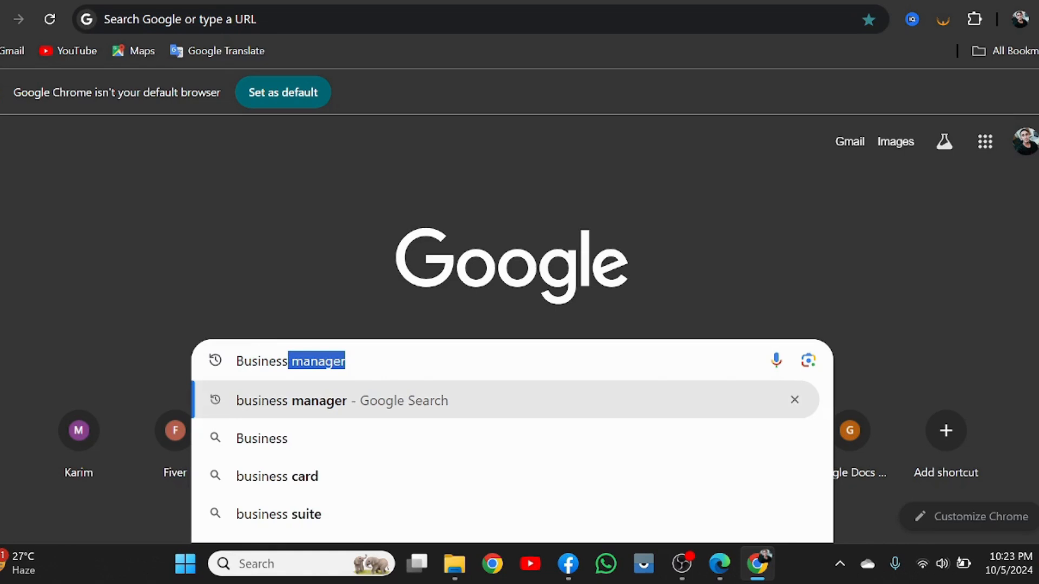
{"action": "type", "text": "."}
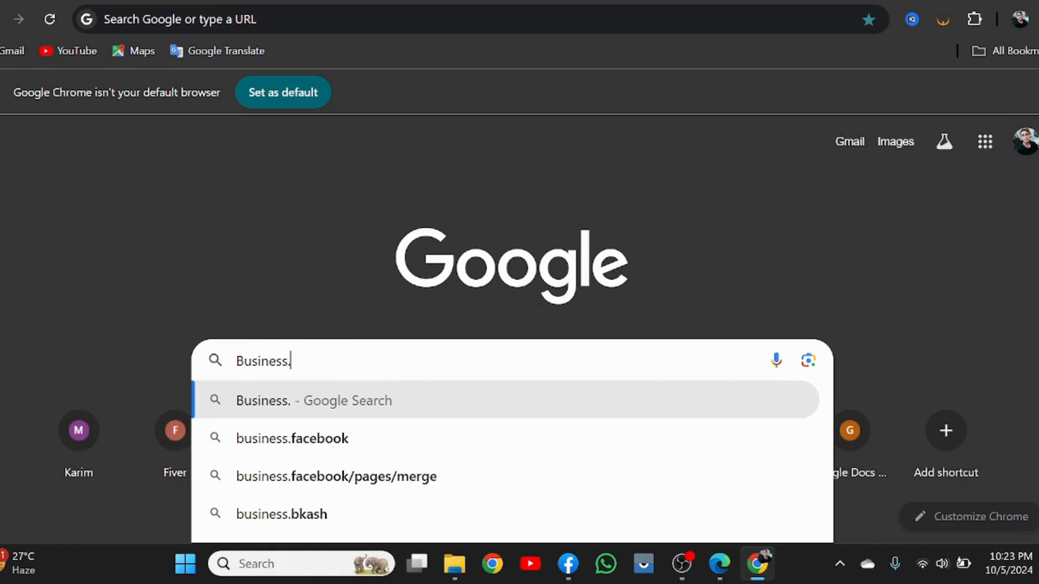
{"action": "left_click", "coordinate": [348, 438]}
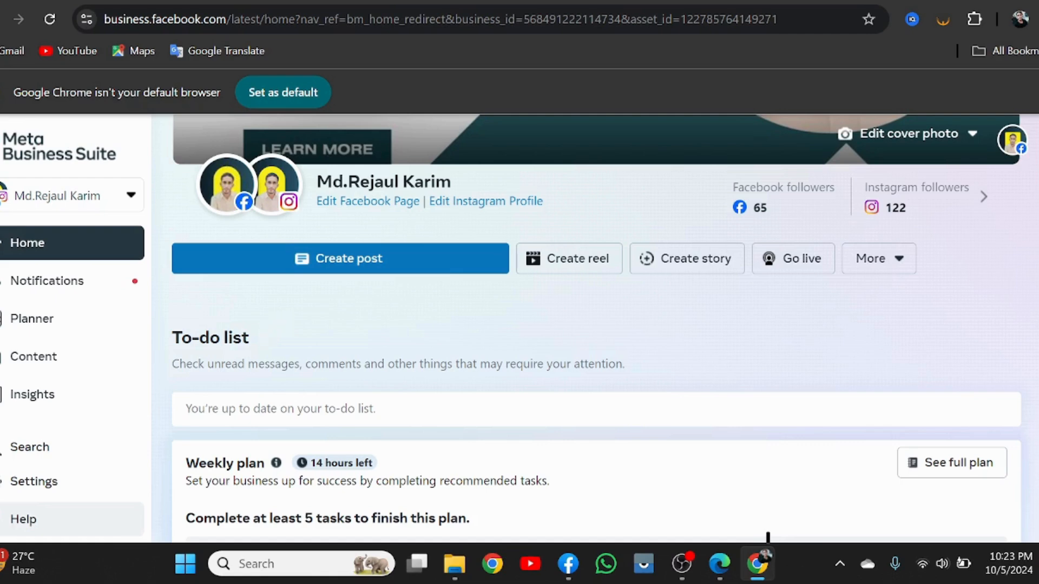
Open the Business Suite settings and show the details of the active person with full control.
{"action": "scroll", "coordinate": [90, 341], "scroll_direction": "down", "scroll_amount": 2}
{"action": "left_click", "coordinate": [8, 484]}
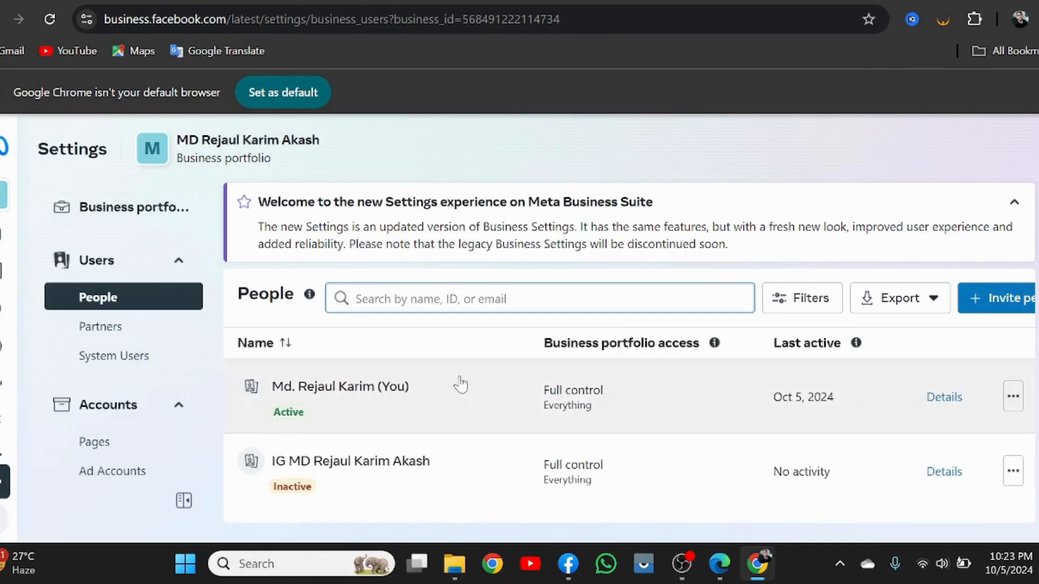
{"action": "left_click", "coordinate": [390, 405]}
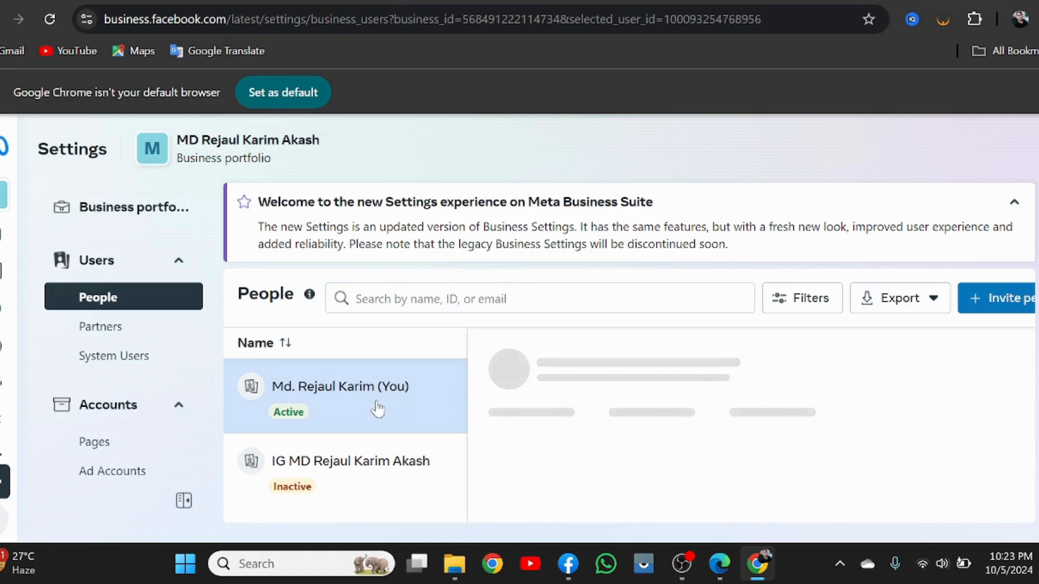
{"action": "scroll", "coordinate": [114, 421], "scroll_direction": "down", "scroll_amount": 1}
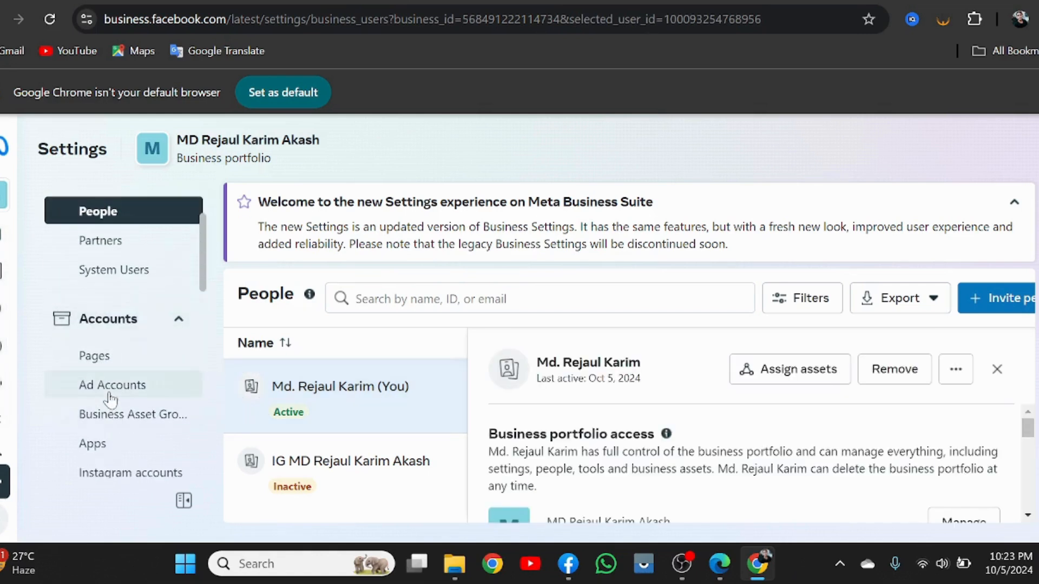
Open the portfolio's ad account in Ads Manager and dismiss the payment method notice.
{"action": "left_click", "coordinate": [112, 390]}
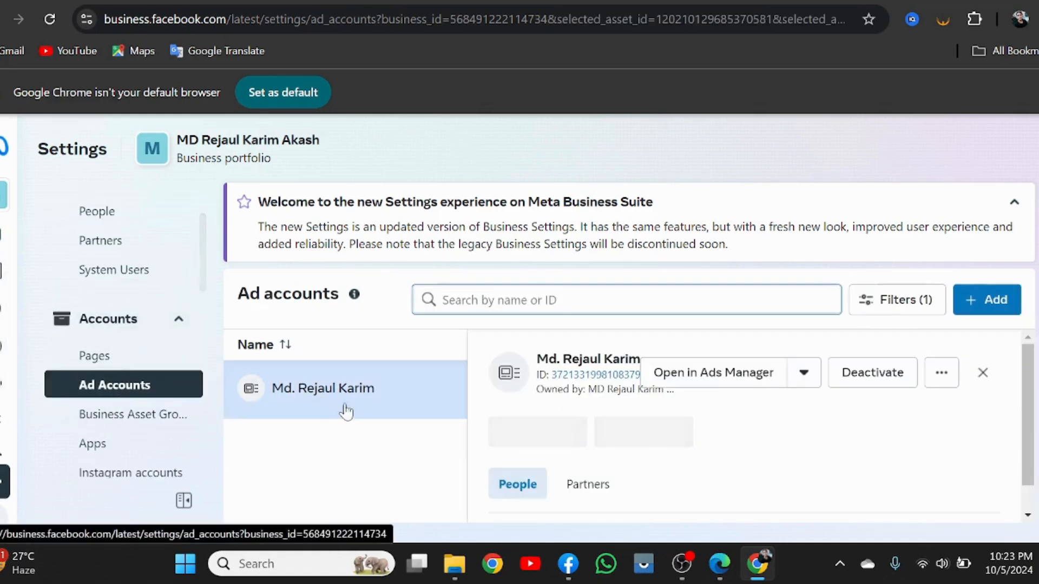
{"action": "left_click", "coordinate": [382, 387]}
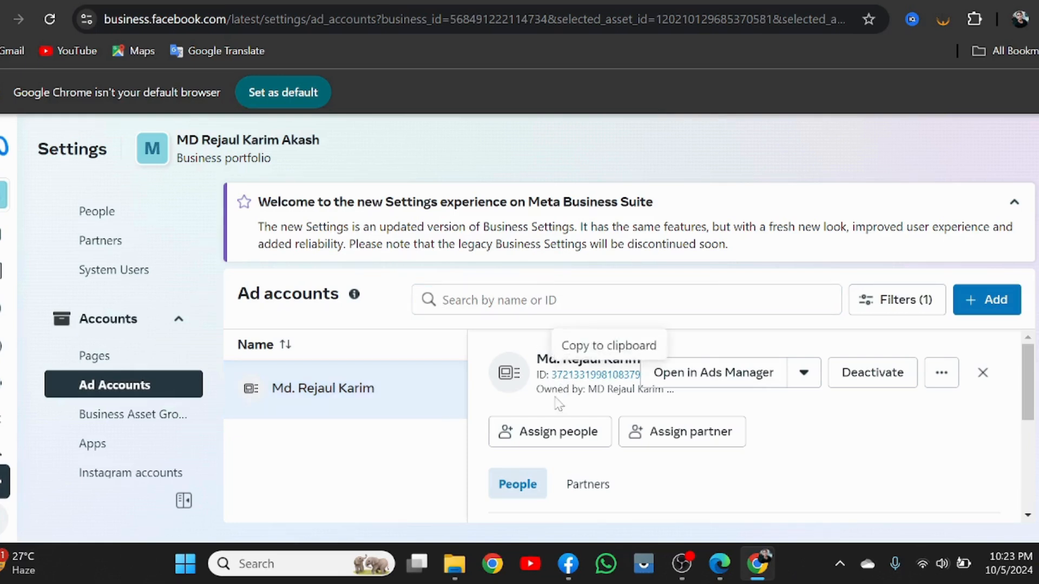
{"action": "left_click", "coordinate": [584, 375]}
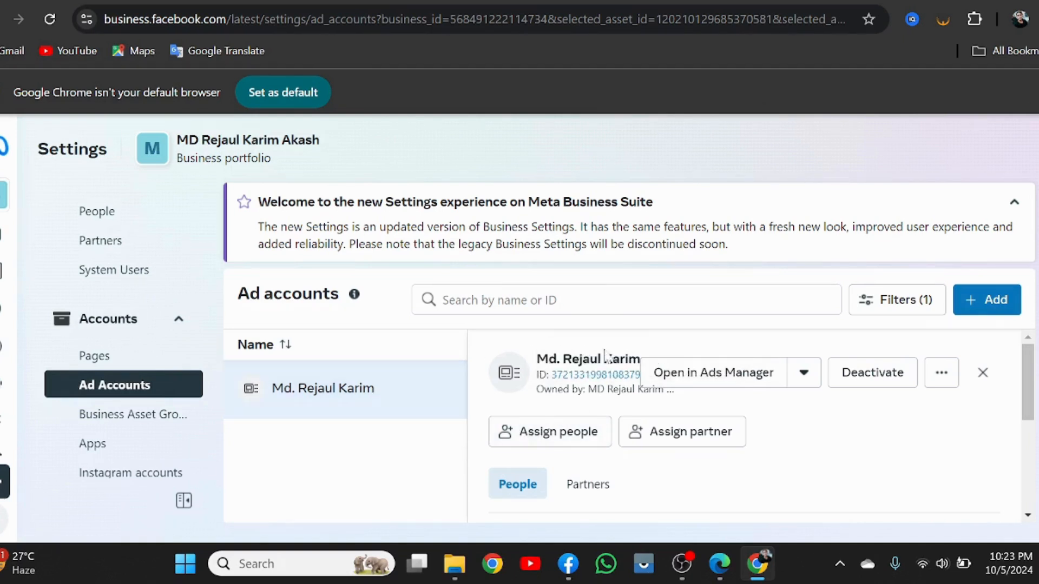
{"action": "left_click", "coordinate": [690, 378]}
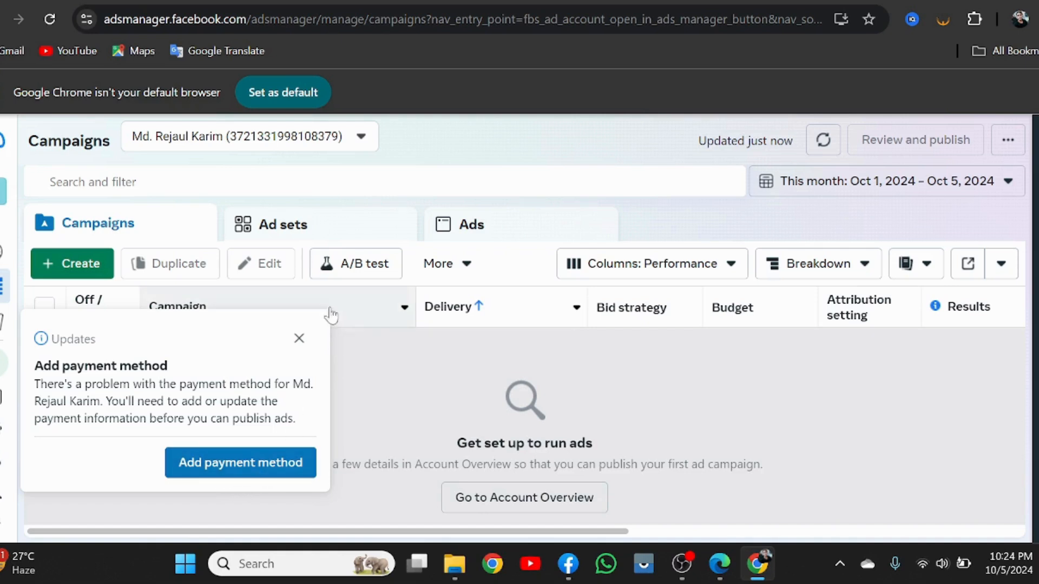
{"action": "left_click", "coordinate": [299, 339]}
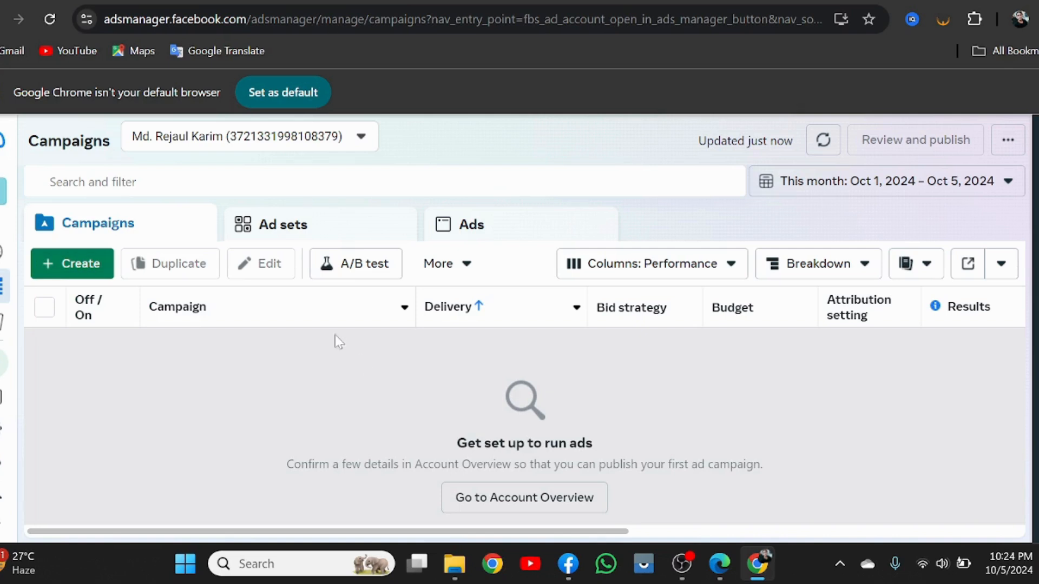
Create a new Auction campaign with the Engagement objective.
{"action": "left_click", "coordinate": [65, 265]}
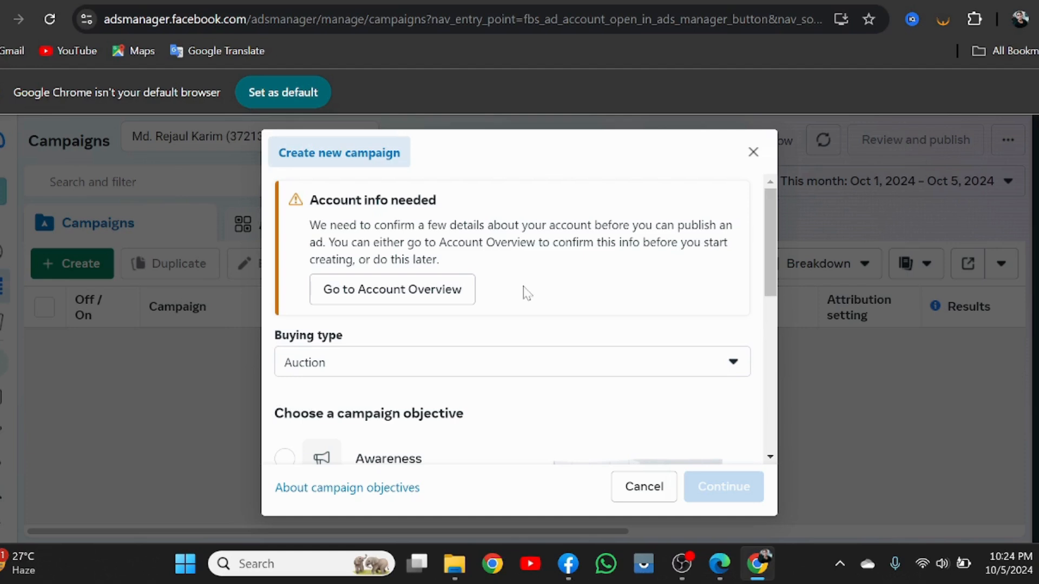
{"action": "scroll", "coordinate": [547, 322], "scroll_direction": "down", "scroll_amount": 1}
{"action": "scroll", "coordinate": [556, 318], "scroll_direction": "down", "scroll_amount": 1}
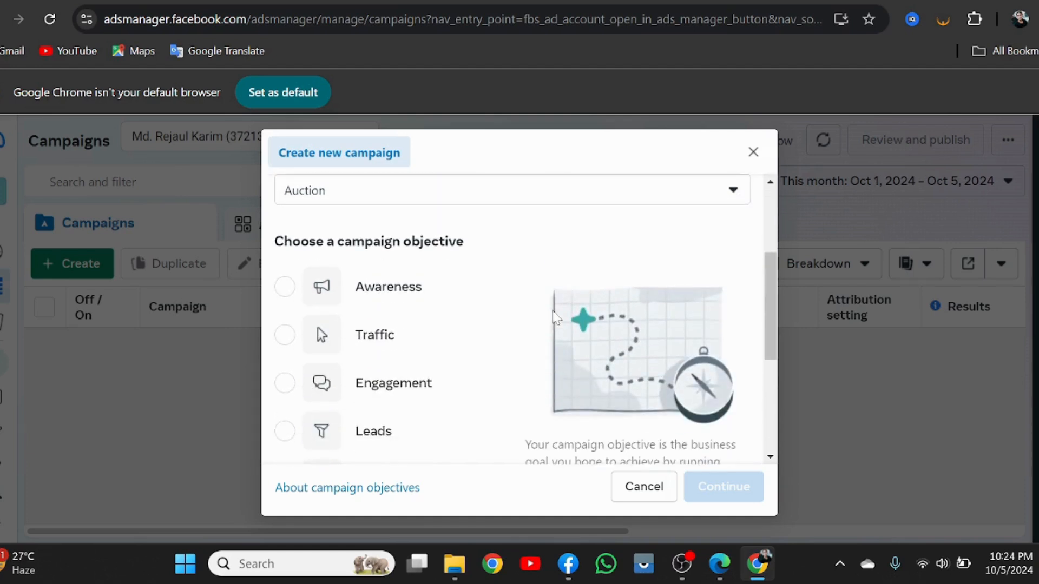
{"action": "scroll", "coordinate": [433, 373], "scroll_direction": "down", "scroll_amount": 1}
{"action": "scroll", "coordinate": [430, 373], "scroll_direction": "down", "scroll_amount": 1}
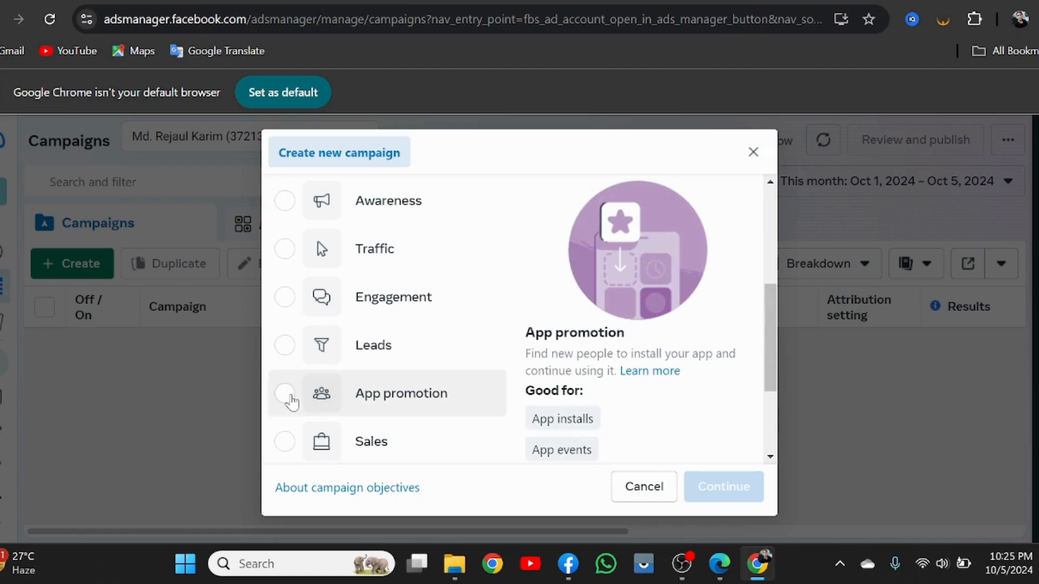
{"action": "scroll", "coordinate": [292, 403], "scroll_direction": "down", "scroll_amount": 3}
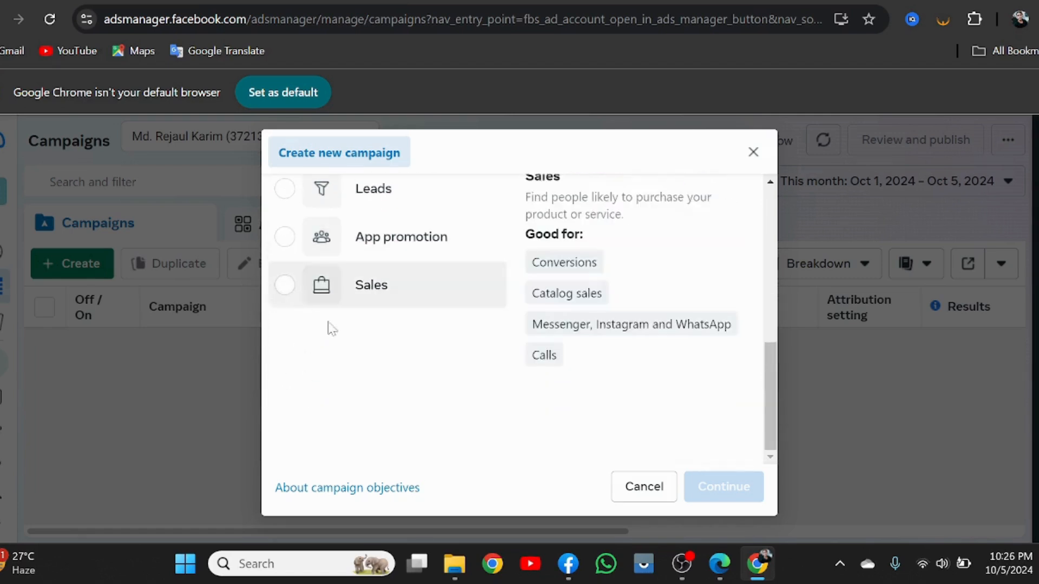
{"action": "scroll", "coordinate": [379, 368], "scroll_direction": "up", "scroll_amount": 1}
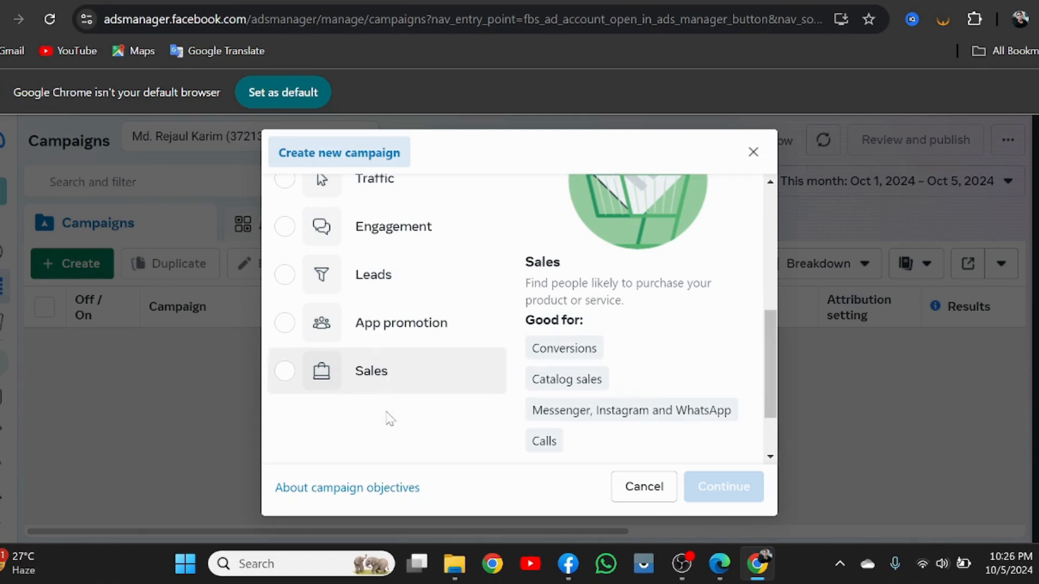
{"action": "scroll", "coordinate": [387, 420], "scroll_direction": "up", "scroll_amount": 2}
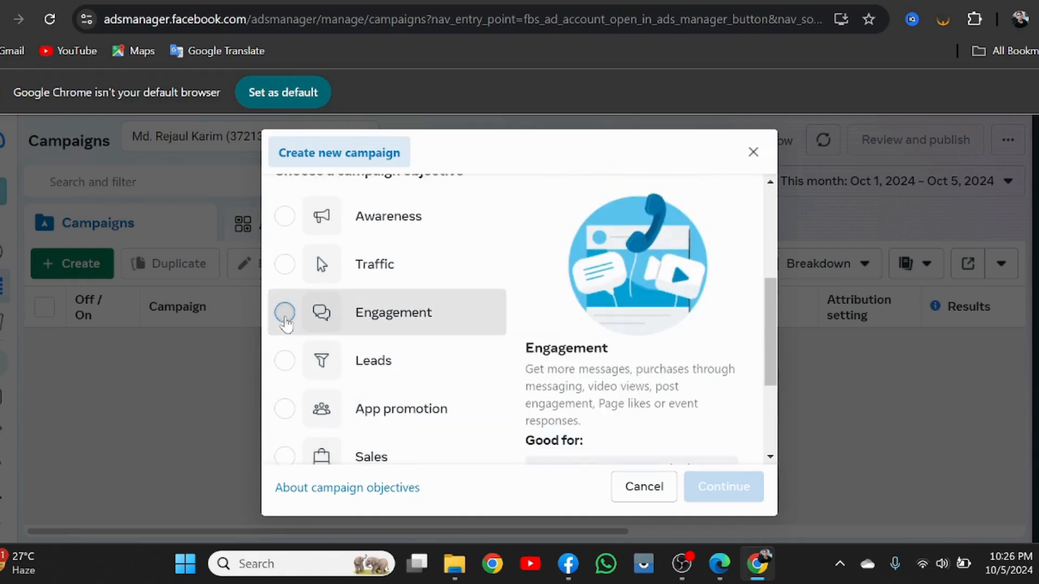
{"action": "left_click", "coordinate": [285, 316]}
{"action": "scroll", "coordinate": [529, 273], "scroll_direction": "down", "scroll_amount": 2}
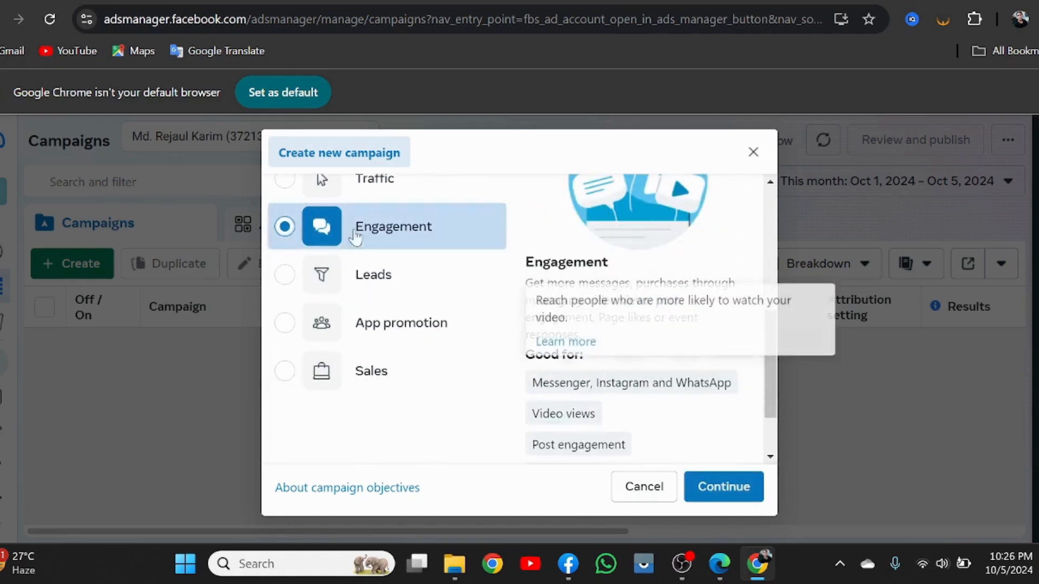
{"action": "scroll", "coordinate": [487, 270], "scroll_direction": "down", "scroll_amount": 2}
{"action": "left_click", "coordinate": [713, 487]}
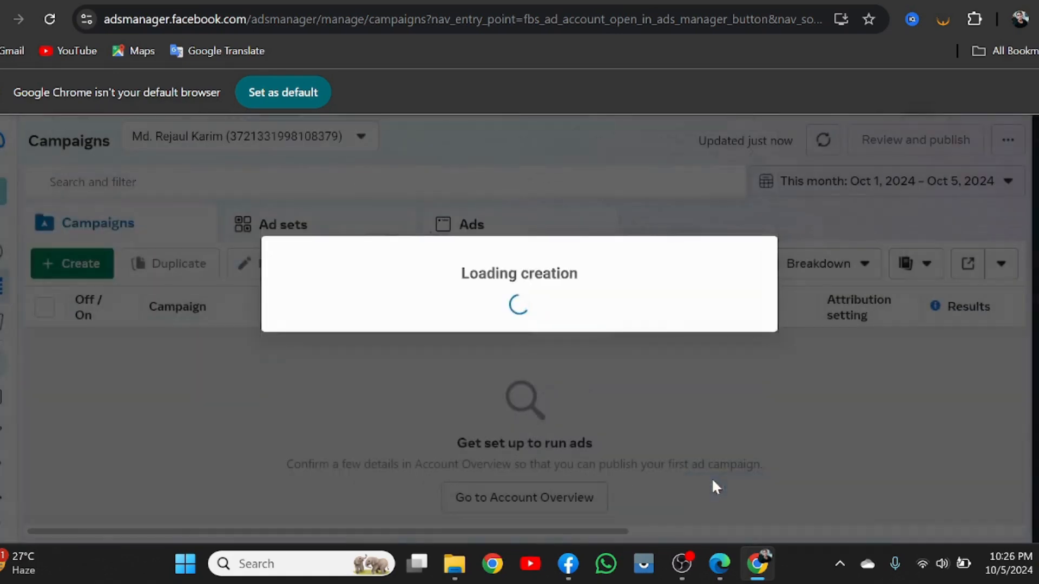
Choose the Manual engagement campaign setup and continue to the campaign editor.
{"action": "scroll", "coordinate": [426, 311], "scroll_direction": "down", "scroll_amount": 1}
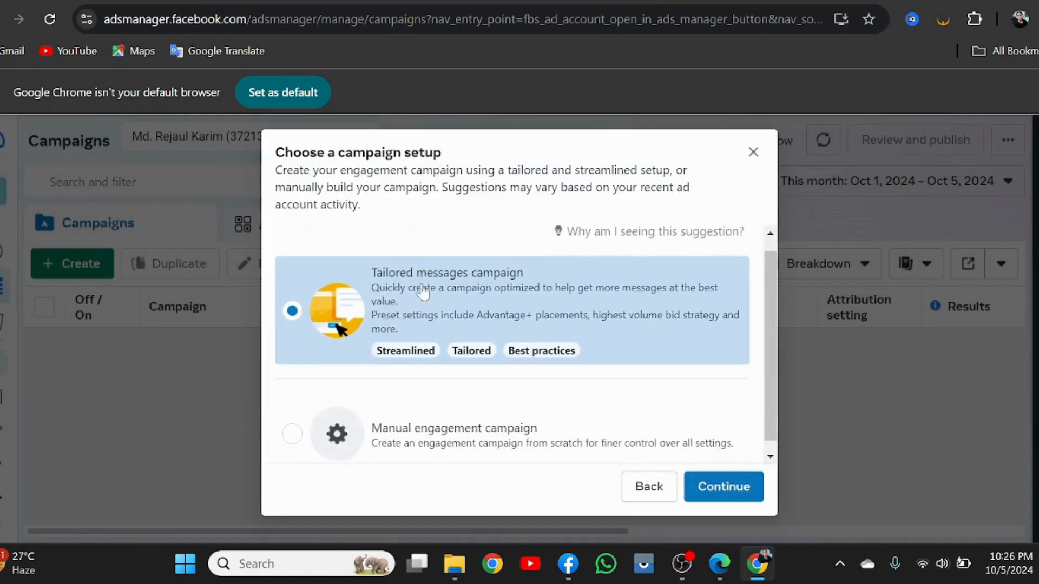
{"action": "left_click", "coordinate": [293, 424]}
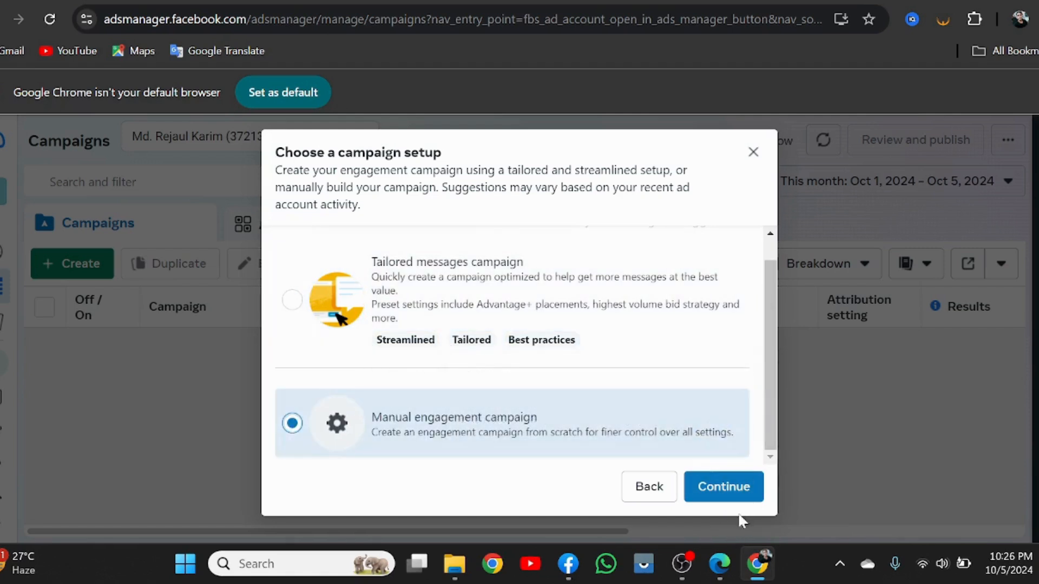
{"action": "left_click", "coordinate": [721, 496]}
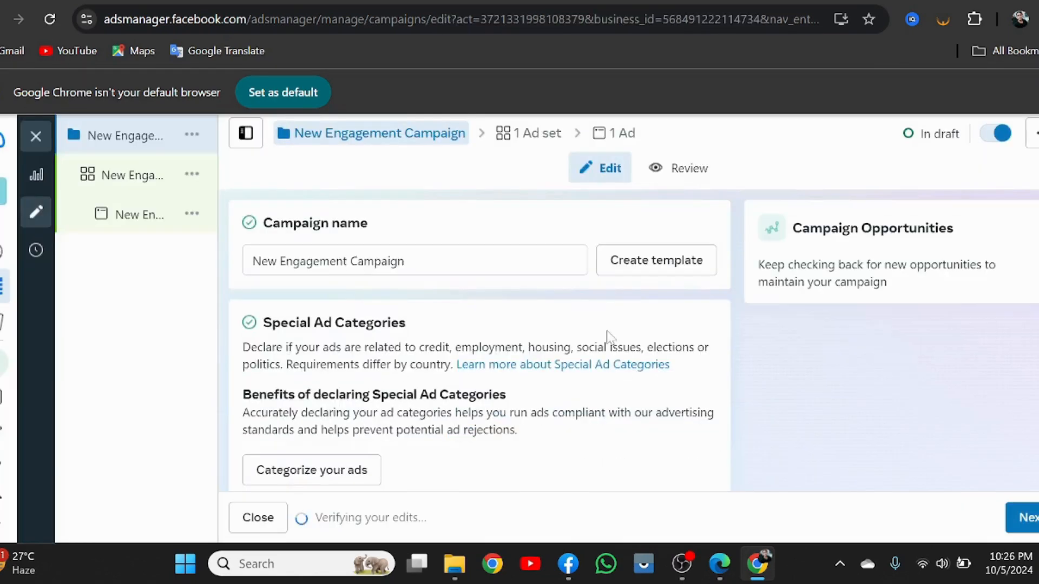
Rename the campaign as "New Engagement Campaign 1".
{"action": "left_click", "coordinate": [406, 260]}
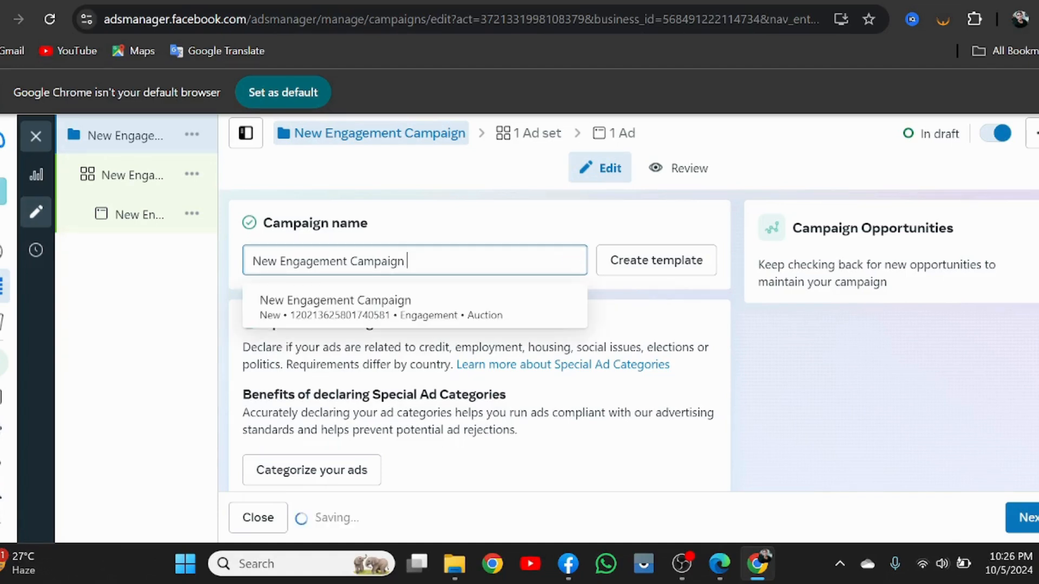
{"action": "type", "text": "1"}
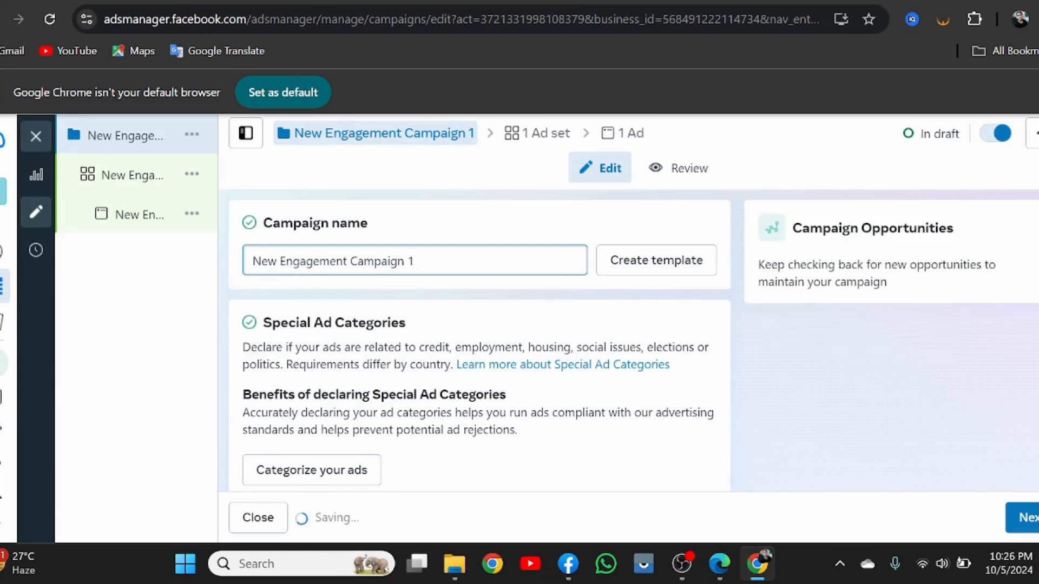
Review the campaign-level settings, from special ad categories and campaign details to Advantage campaign budget and A/B test.
{"action": "scroll", "coordinate": [479, 341], "scroll_direction": "down", "scroll_amount": 2}
{"action": "scroll", "coordinate": [479, 341], "scroll_direction": "down", "scroll_amount": 4}
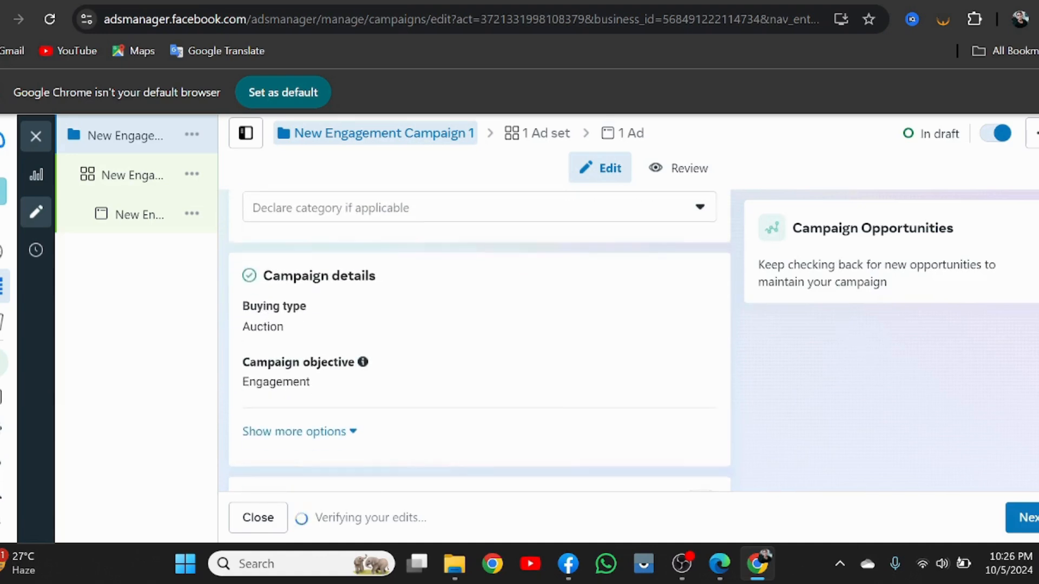
{"action": "scroll", "coordinate": [421, 280], "scroll_direction": "up", "scroll_amount": 3}
{"action": "scroll", "coordinate": [421, 280], "scroll_direction": "down", "scroll_amount": 6}
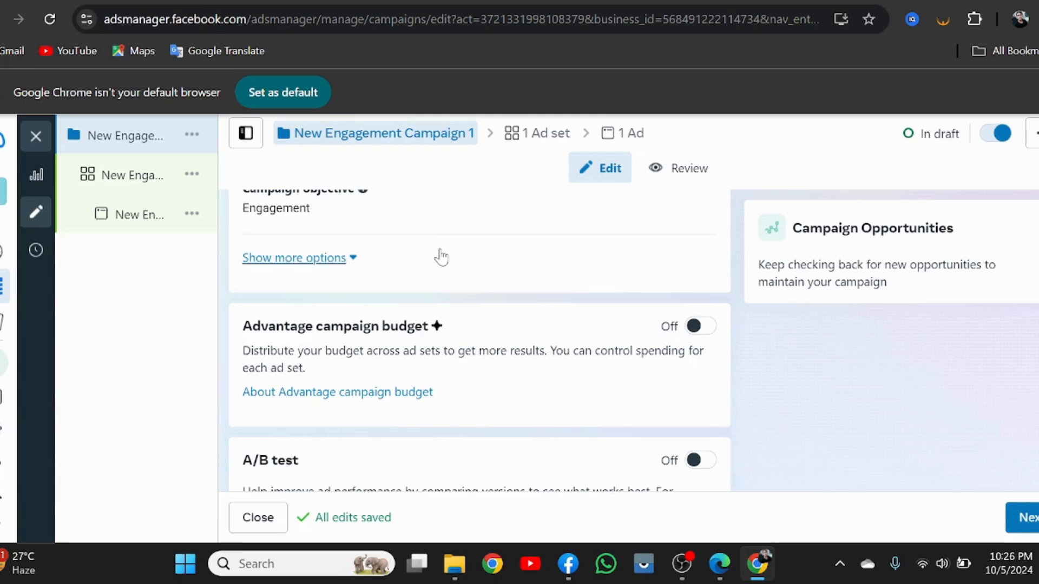
{"action": "mouse_move", "coordinate": [115, 147]}
{"action": "scroll", "coordinate": [457, 341], "scroll_direction": "up", "scroll_amount": 5}
{"action": "scroll", "coordinate": [456, 333], "scroll_direction": "up", "scroll_amount": 4}
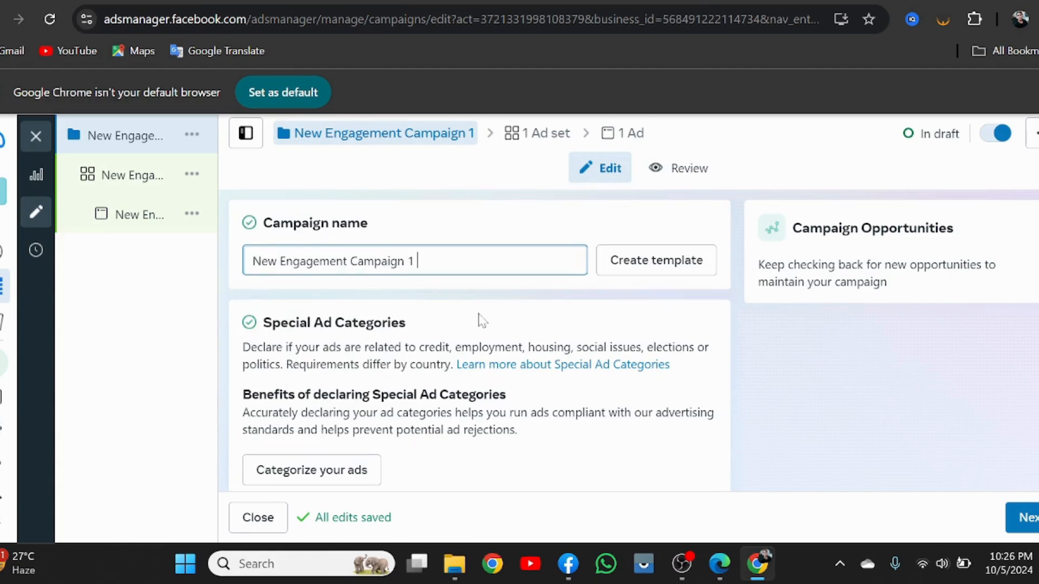
{"action": "scroll", "coordinate": [478, 319], "scroll_direction": "down", "scroll_amount": 6}
{"action": "scroll", "coordinate": [486, 319], "scroll_direction": "down", "scroll_amount": 5}
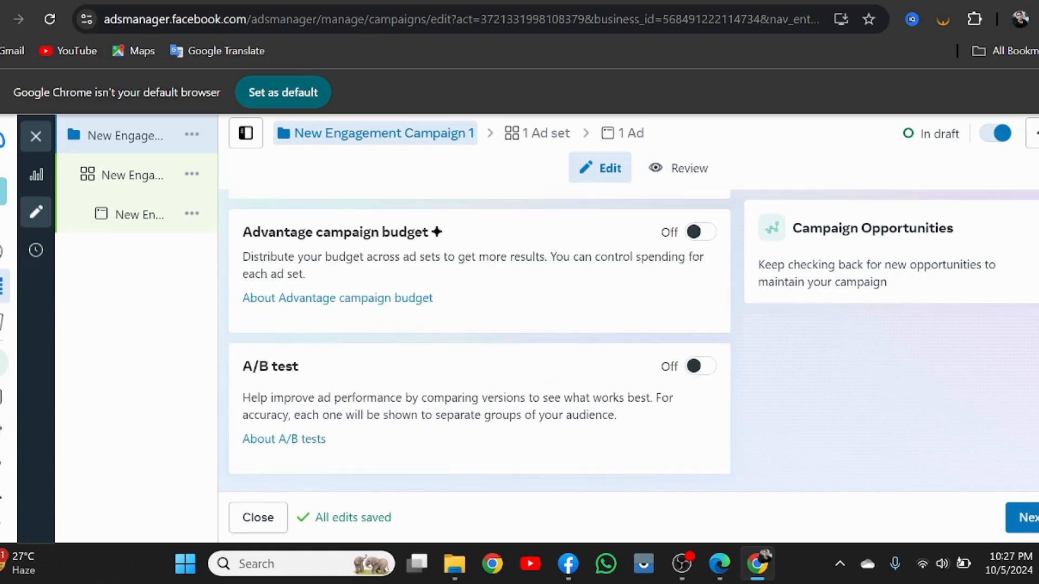
Continue from the campaign settings to the ad set level and rename the ad set as "Targeting 1".
{"action": "scroll", "coordinate": [754, 436], "scroll_direction": "up", "scroll_amount": 4}
{"action": "scroll", "coordinate": [753, 436], "scroll_direction": "down", "scroll_amount": 4}
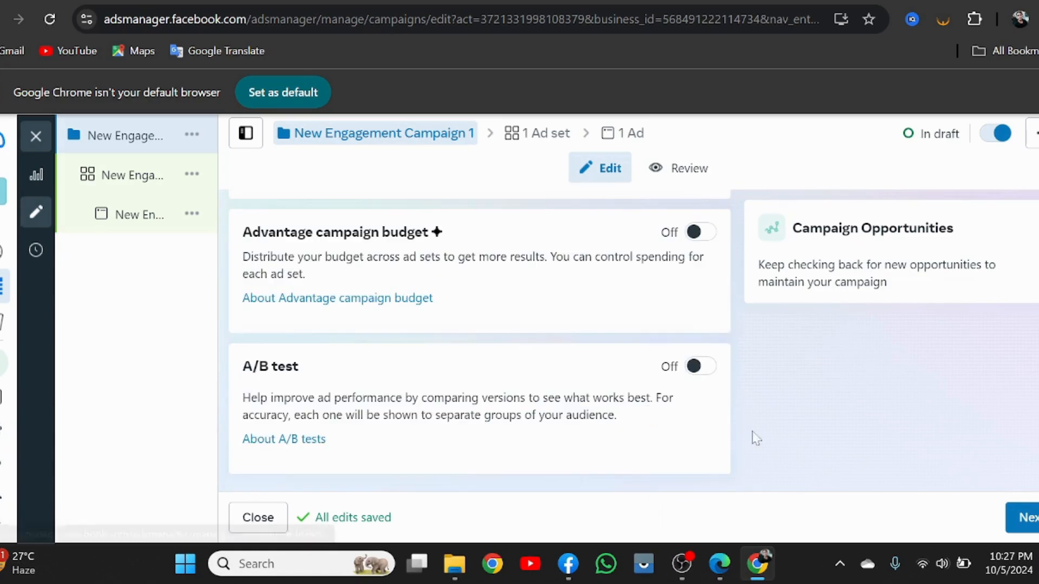
{"action": "left_click", "coordinate": [1024, 518]}
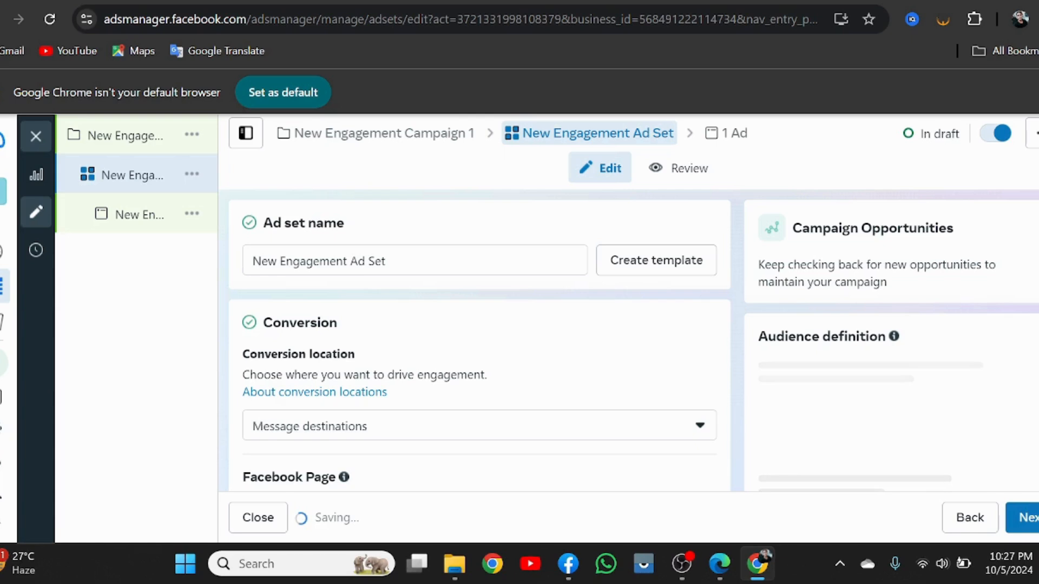
{"action": "left_click_drag", "start_coordinate": [385, 262], "coordinate": [252, 262]}
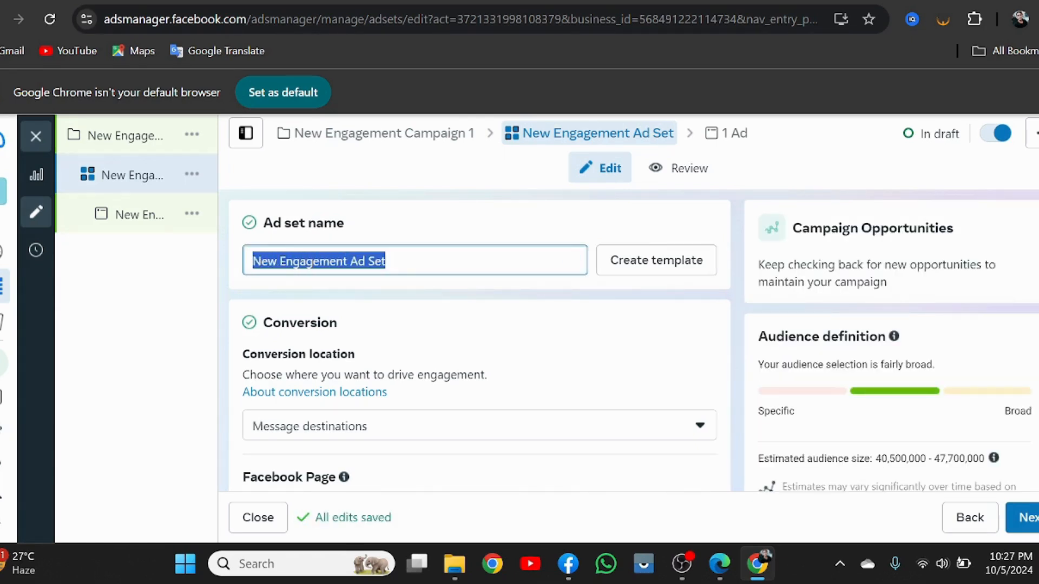
{"action": "key", "text": "BackSpace"}
{"action": "type", "text": "Tag"}
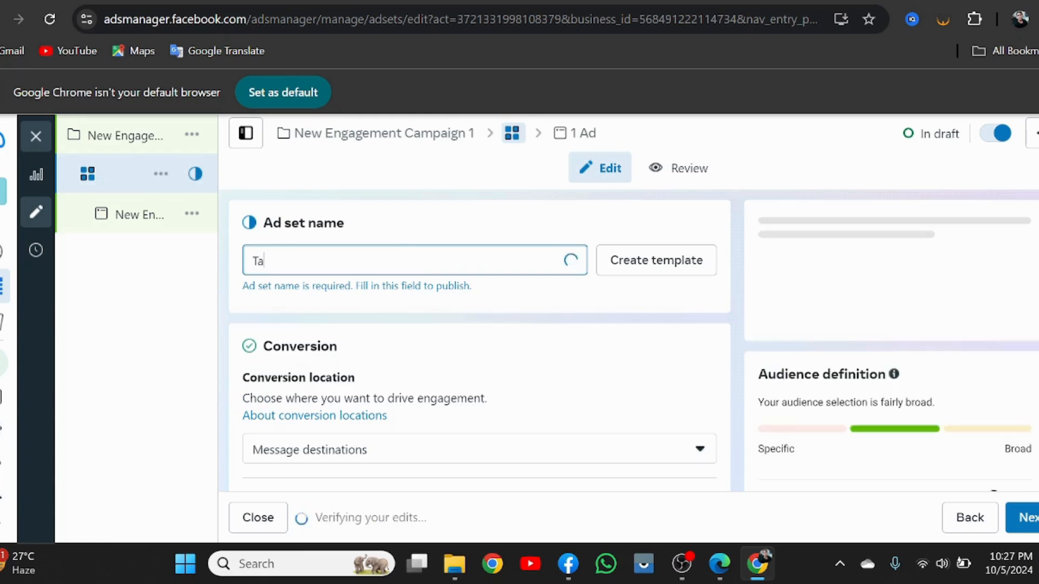
{"action": "key", "text": "BackSpace"}
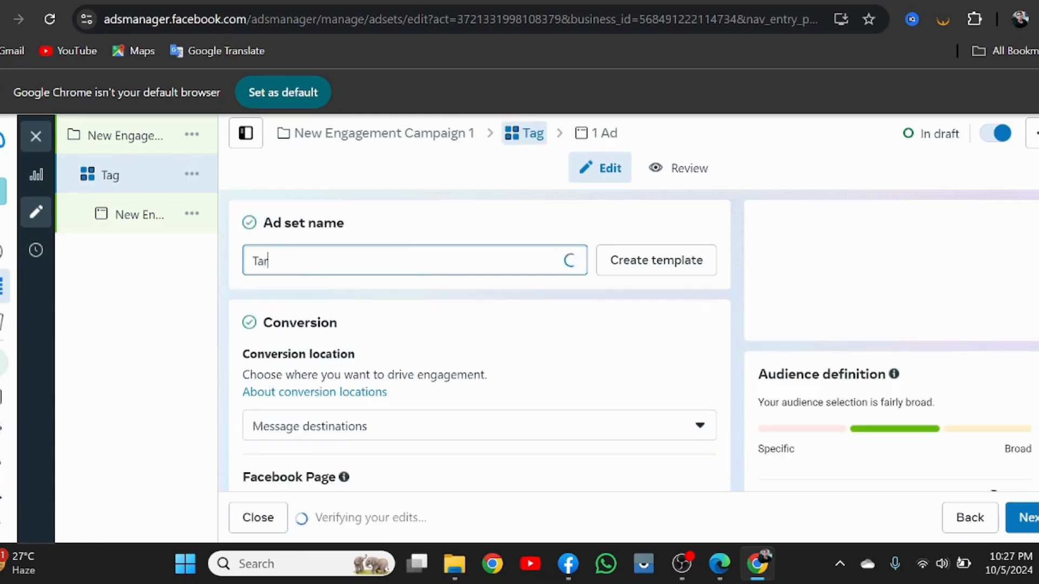
{"action": "type", "text": "rge"}
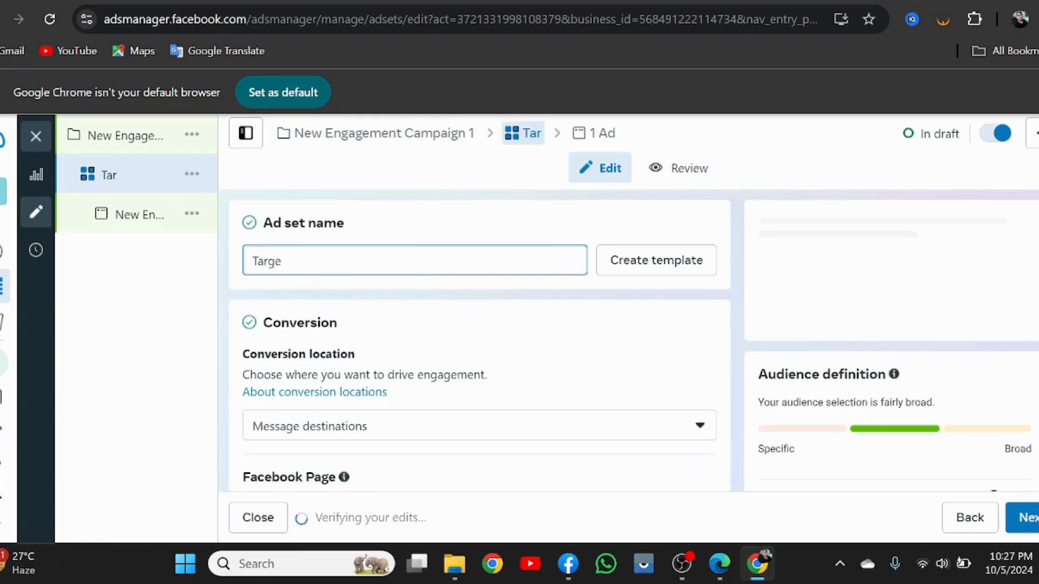
{"action": "type", "text": "ti"}
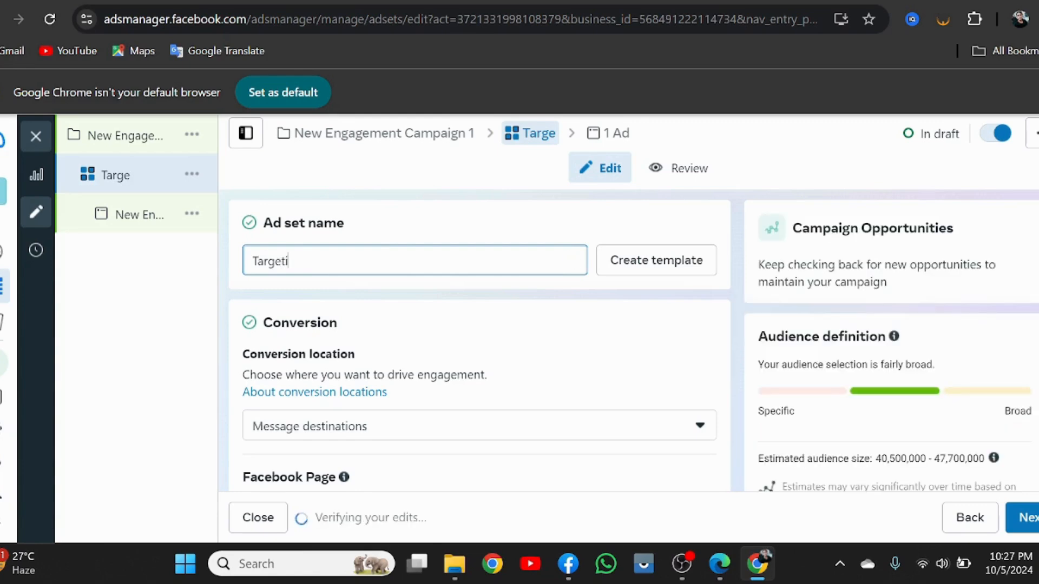
{"action": "type", "text": "ng 1"}
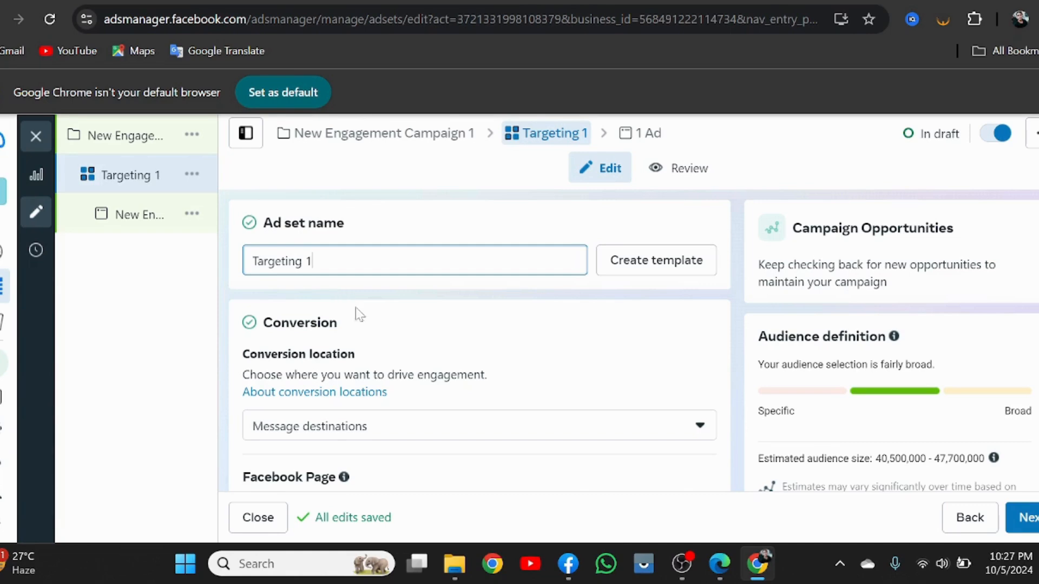
Review the ad set's conversion section, from the Facebook Page and message destinations to the performance goal and bid control.
{"action": "scroll", "coordinate": [368, 336], "scroll_direction": "down", "scroll_amount": 3}
{"action": "scroll", "coordinate": [366, 346], "scroll_direction": "down", "scroll_amount": 6}
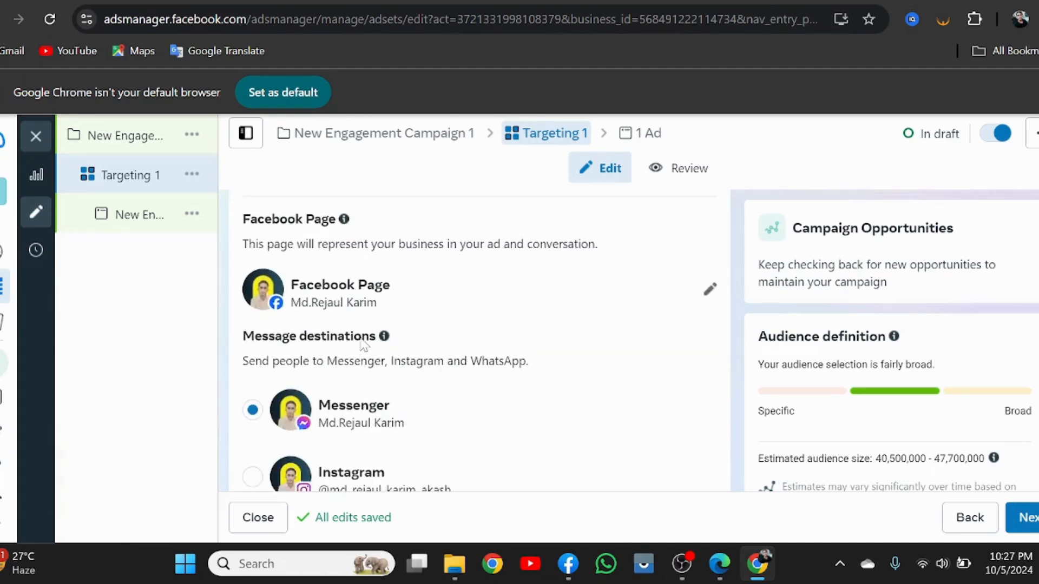
{"action": "scroll", "coordinate": [366, 347], "scroll_direction": "down", "scroll_amount": 5}
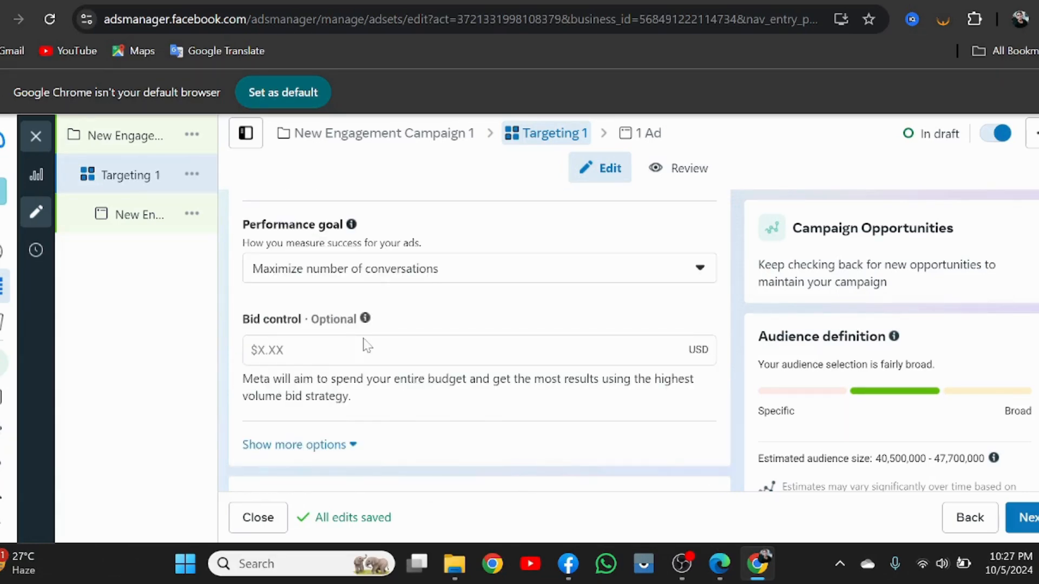
{"action": "left_click", "coordinate": [704, 282]}
{"action": "left_click", "coordinate": [705, 282]}
{"action": "scroll", "coordinate": [585, 261], "scroll_direction": "up", "scroll_amount": 10}
{"action": "scroll", "coordinate": [568, 268], "scroll_direction": "up", "scroll_amount": 2}
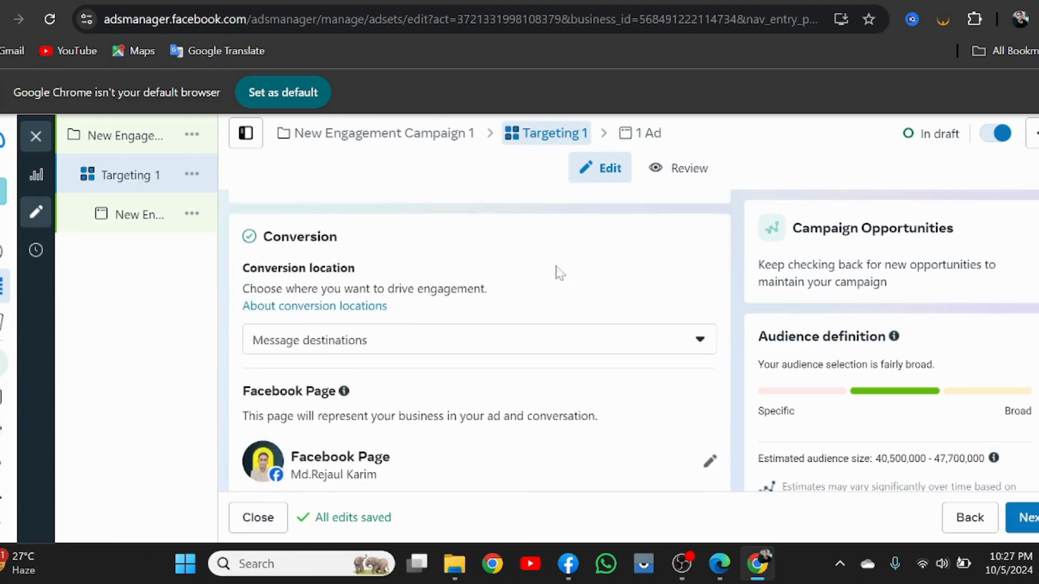
{"action": "scroll", "coordinate": [504, 301], "scroll_direction": "up", "scroll_amount": 2}
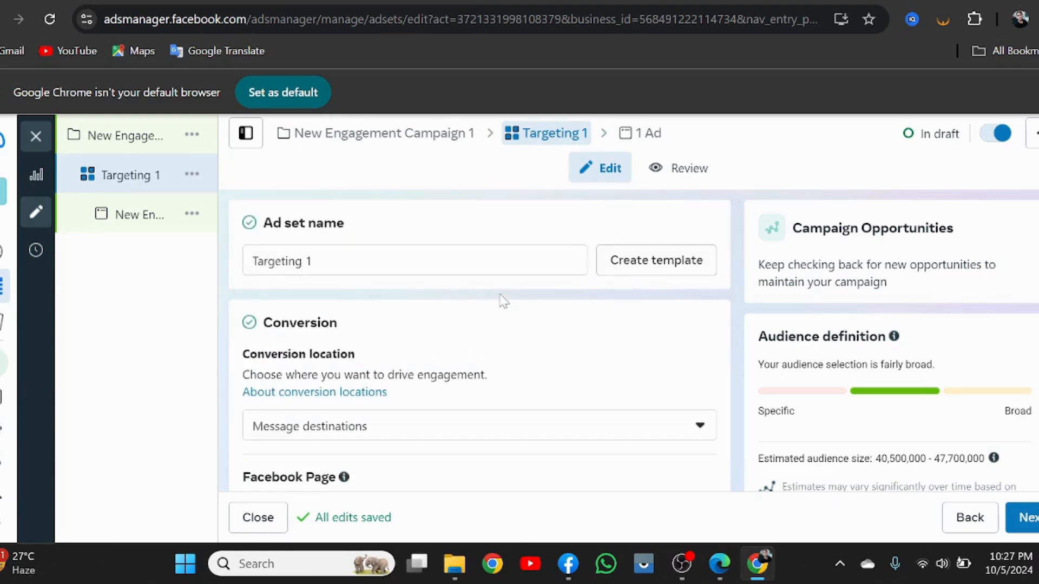
Set the ad set's conversion location to On your ad and look over the alternative location options.
{"action": "scroll", "coordinate": [503, 301], "scroll_direction": "down", "scroll_amount": 3}
{"action": "scroll", "coordinate": [499, 302], "scroll_direction": "up", "scroll_amount": 2}
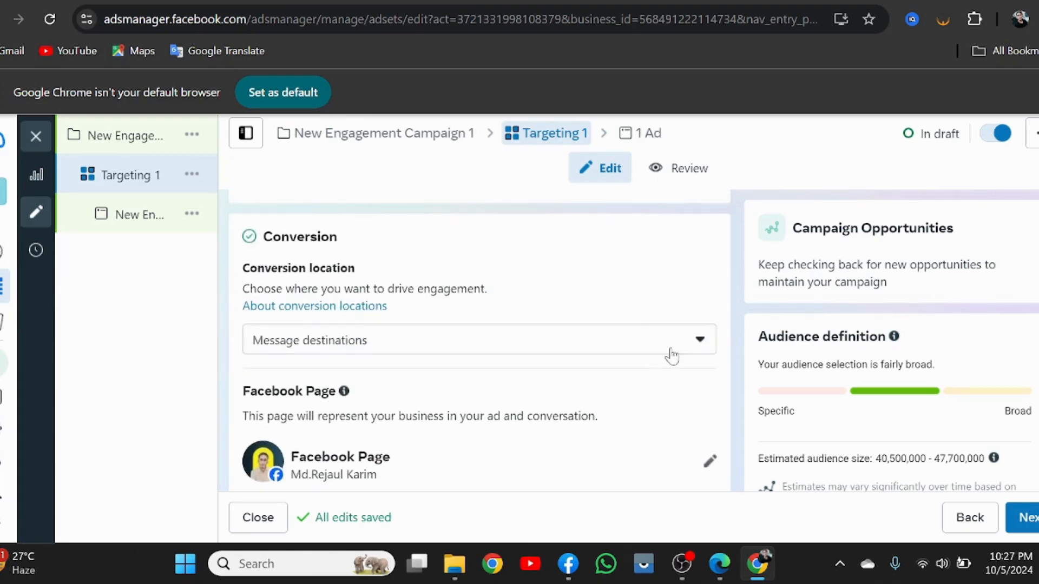
{"action": "left_click", "coordinate": [699, 342]}
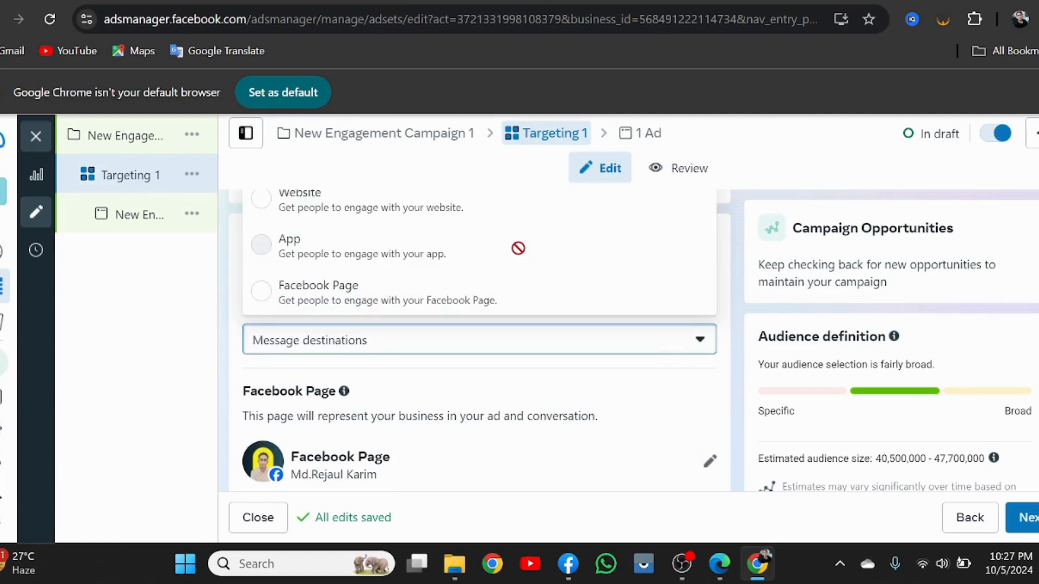
{"action": "scroll", "coordinate": [514, 245], "scroll_direction": "up", "scroll_amount": 2}
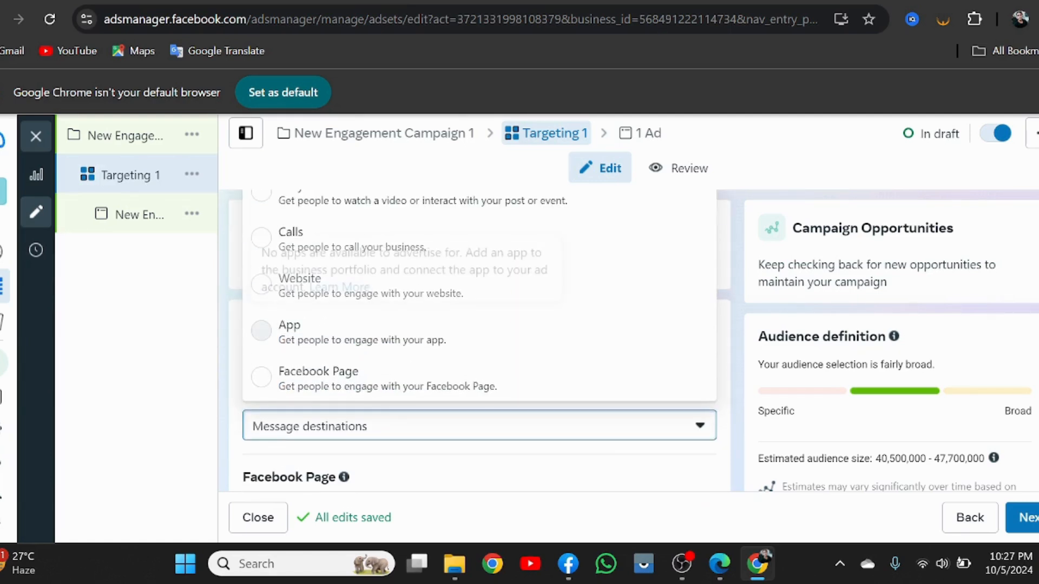
{"action": "left_click", "coordinate": [275, 204]}
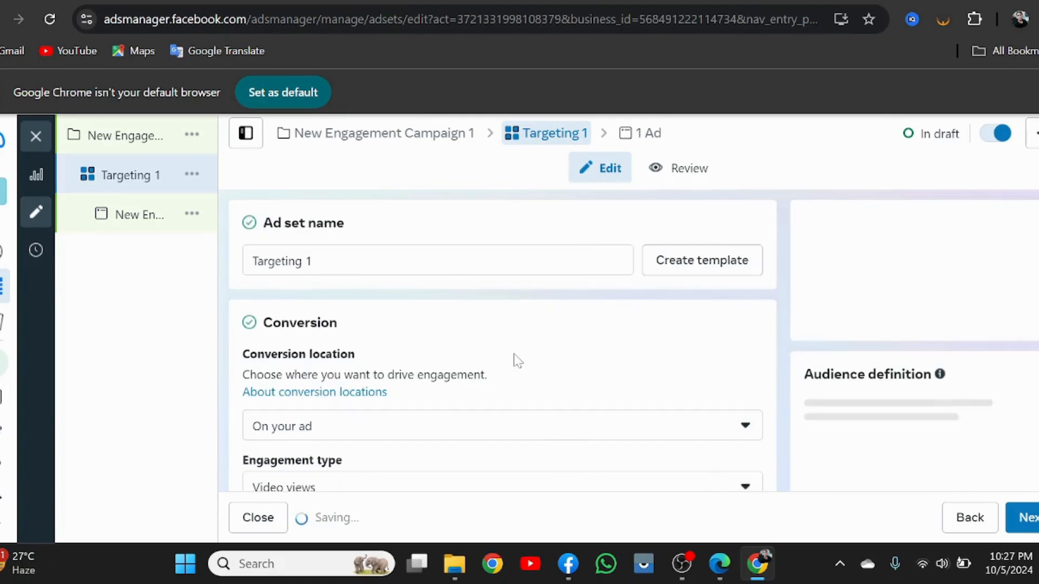
{"action": "scroll", "coordinate": [517, 360], "scroll_direction": "down", "scroll_amount": 2}
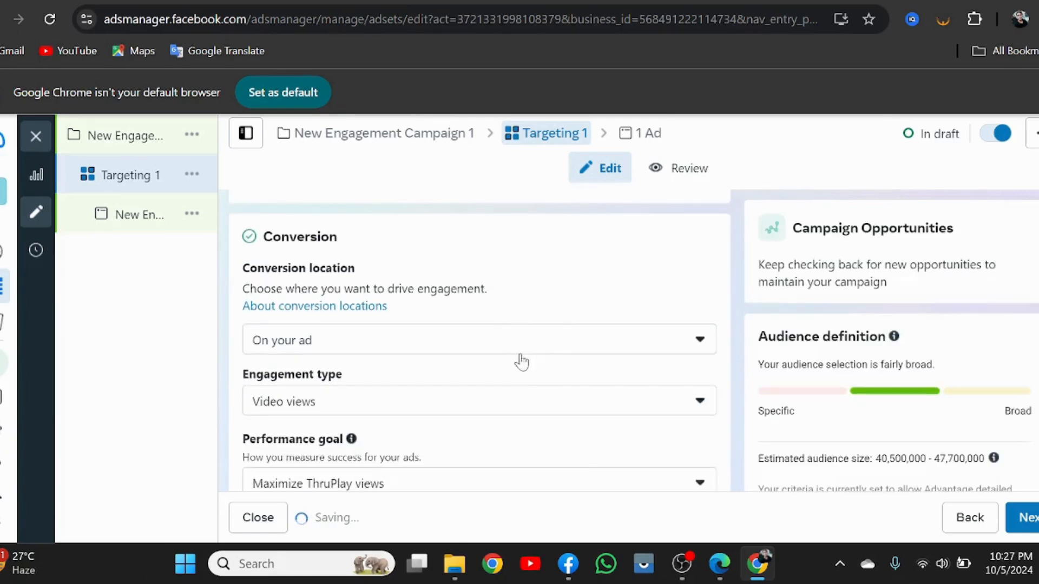
{"action": "left_click", "coordinate": [701, 340]}
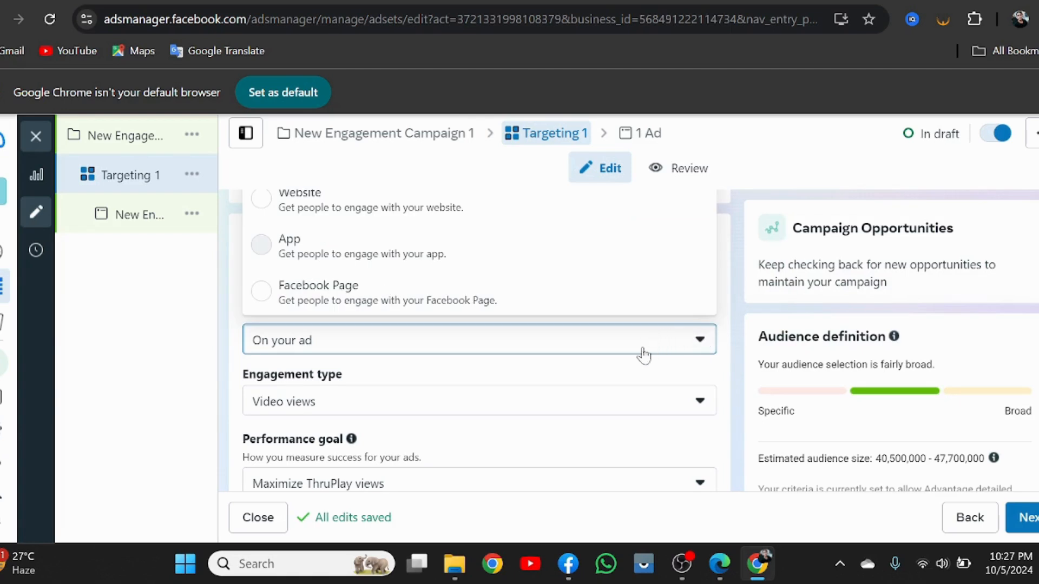
{"action": "scroll", "coordinate": [627, 418], "scroll_direction": "up", "scroll_amount": 2}
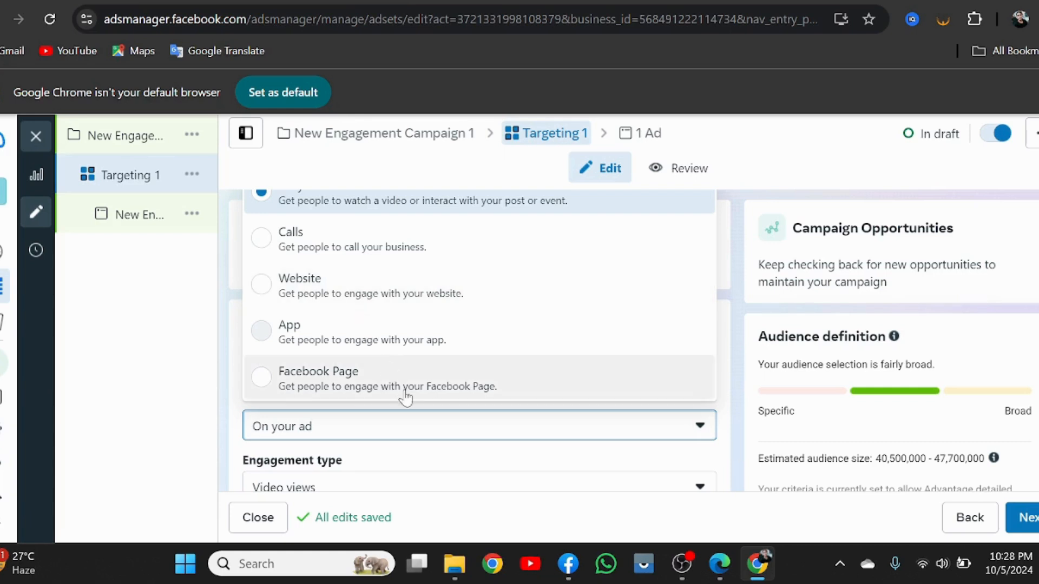
{"action": "left_click", "coordinate": [398, 455]}
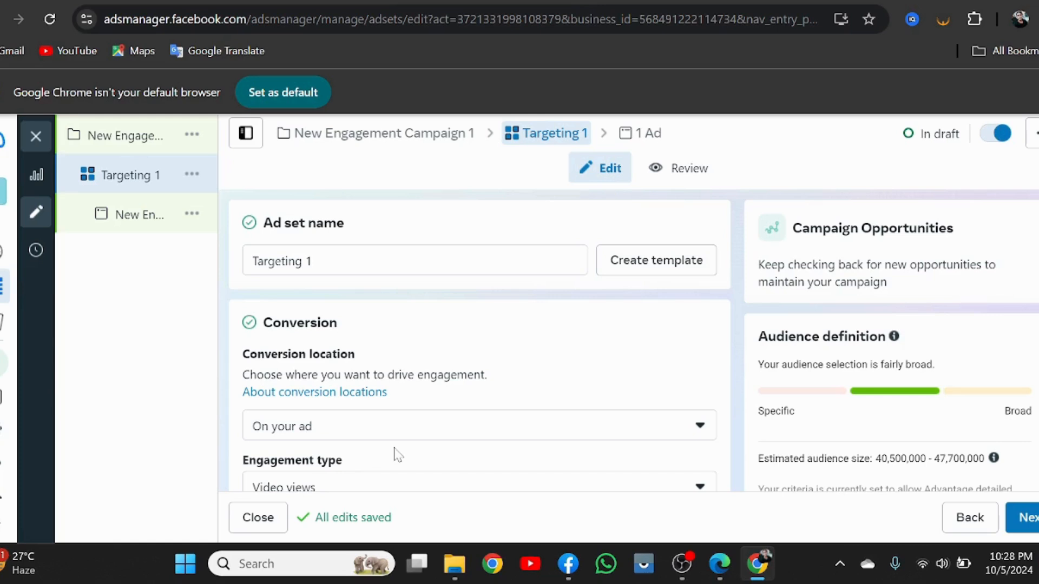
Set the engagement type in the ad set's conversion section to Post engagement.
{"action": "scroll", "coordinate": [399, 455], "scroll_direction": "down", "scroll_amount": 2}
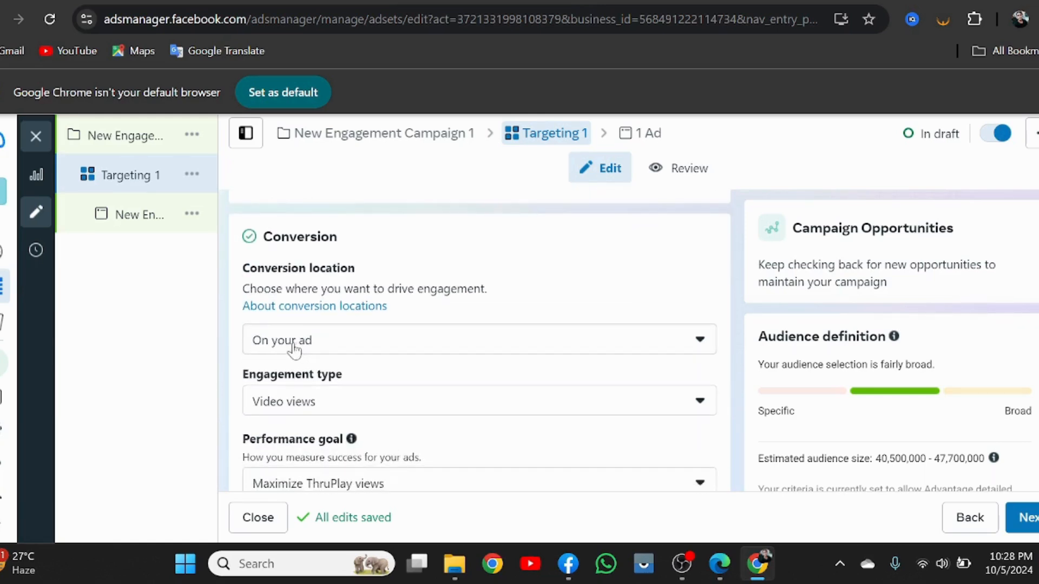
{"action": "scroll", "coordinate": [531, 367], "scroll_direction": "down", "scroll_amount": 2}
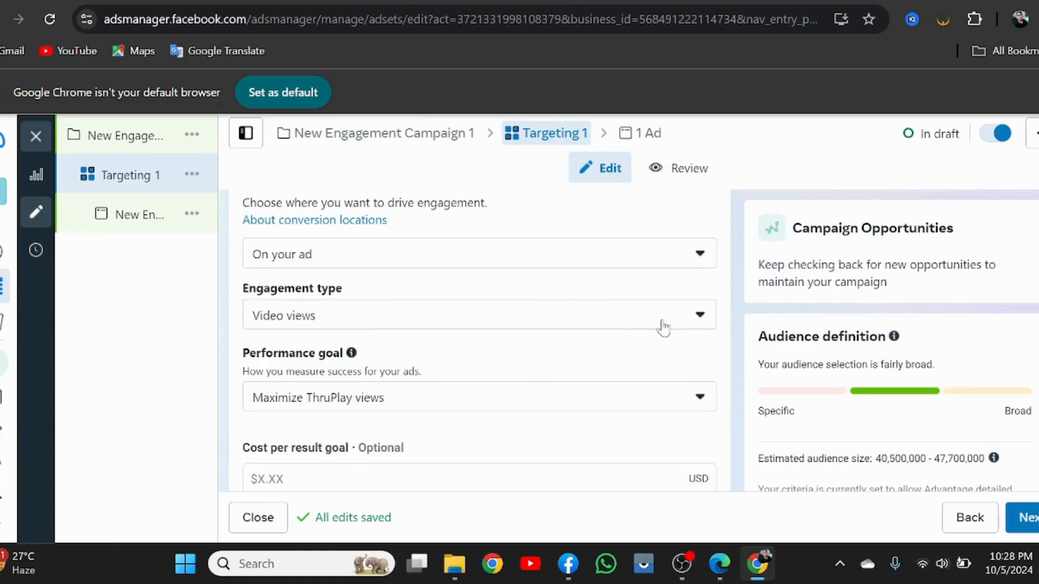
{"action": "left_click", "coordinate": [702, 319]}
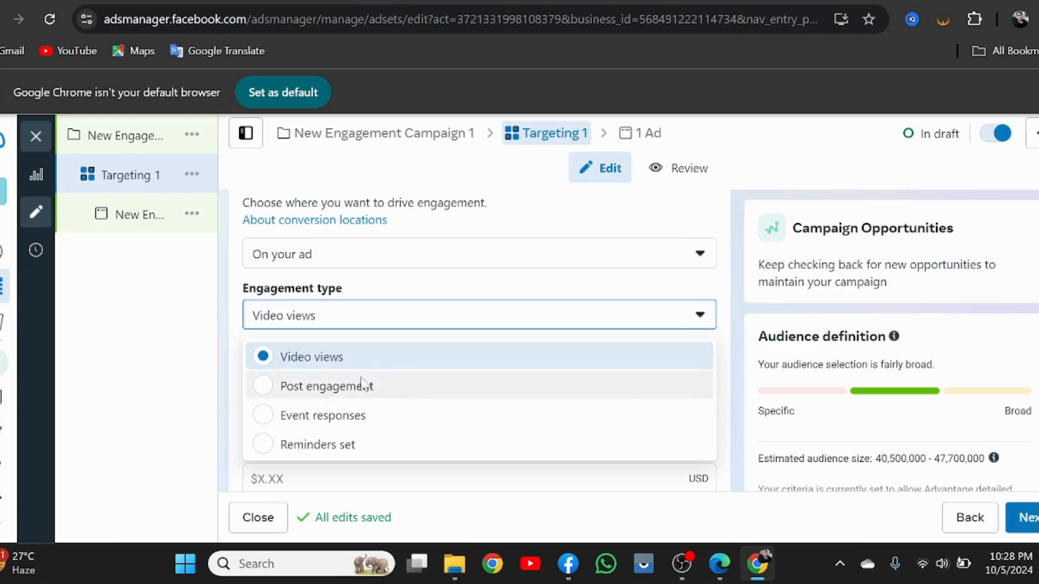
{"action": "left_click", "coordinate": [261, 388]}
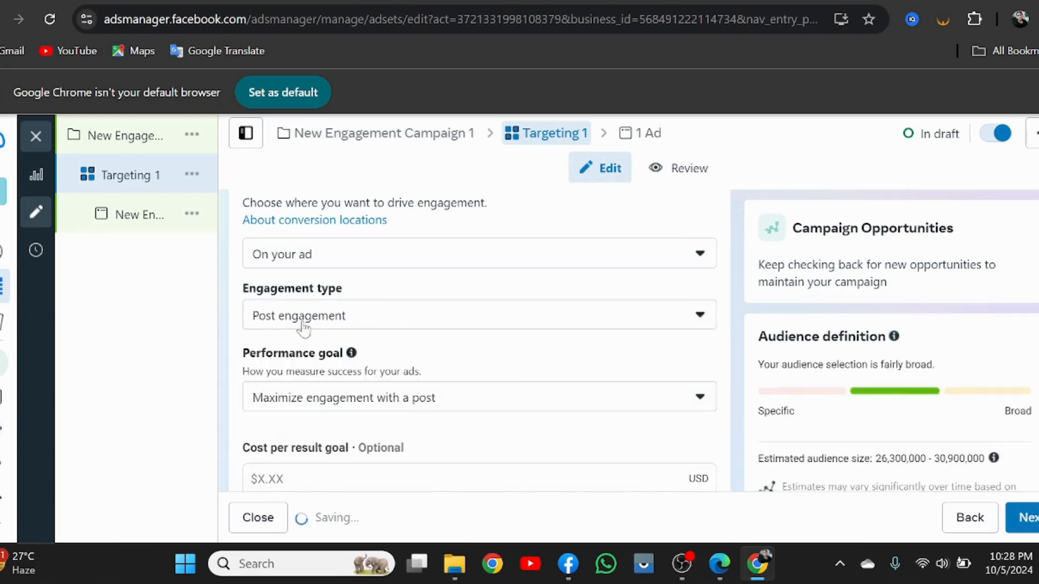
Examine the optional cost per result goal and the additional options for charging and delivery type, down to the budget section.
{"action": "scroll", "coordinate": [506, 373], "scroll_direction": "down", "scroll_amount": 3}
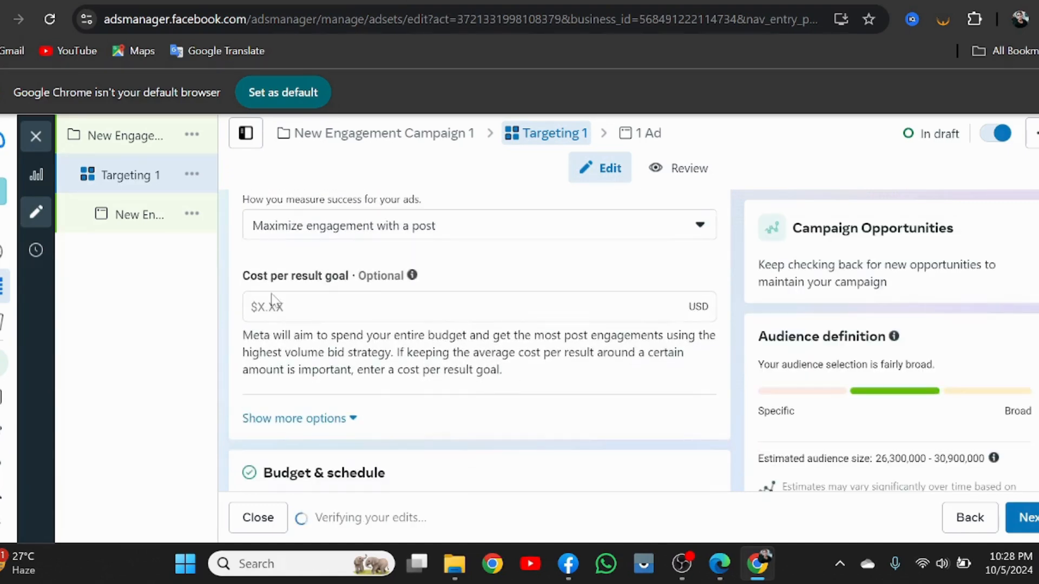
{"action": "left_click", "coordinate": [479, 307]}
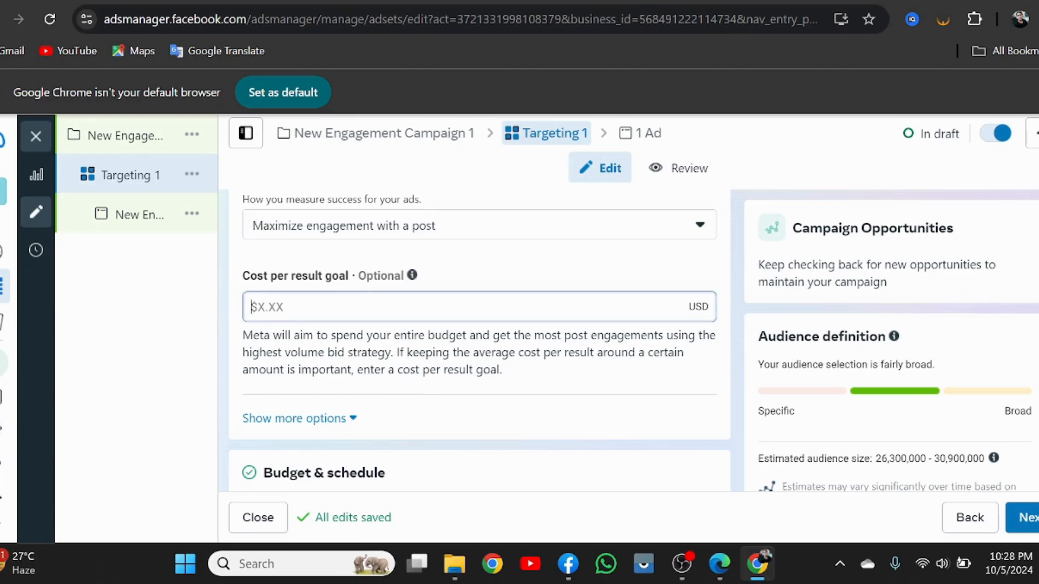
{"action": "scroll", "coordinate": [439, 324], "scroll_direction": "down", "scroll_amount": 3}
{"action": "scroll", "coordinate": [439, 324], "scroll_direction": "up", "scroll_amount": 3}
{"action": "left_click", "coordinate": [503, 282]}
{"action": "left_click", "coordinate": [280, 421]}
{"action": "scroll", "coordinate": [480, 341], "scroll_direction": "down", "scroll_amount": 3}
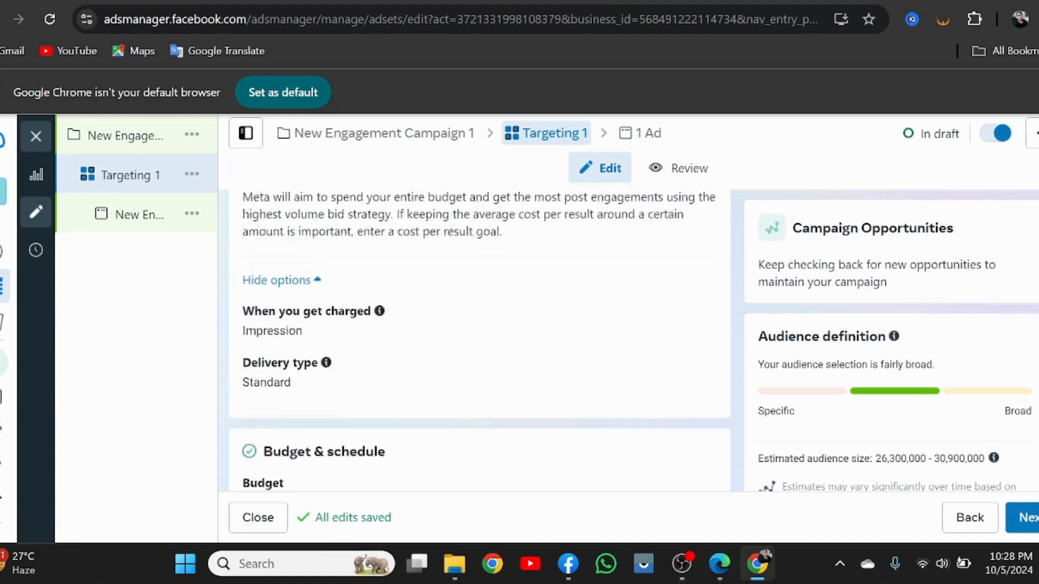
{"action": "left_click", "coordinate": [276, 248]}
{"action": "scroll", "coordinate": [362, 291], "scroll_direction": "down", "scroll_amount": 1}
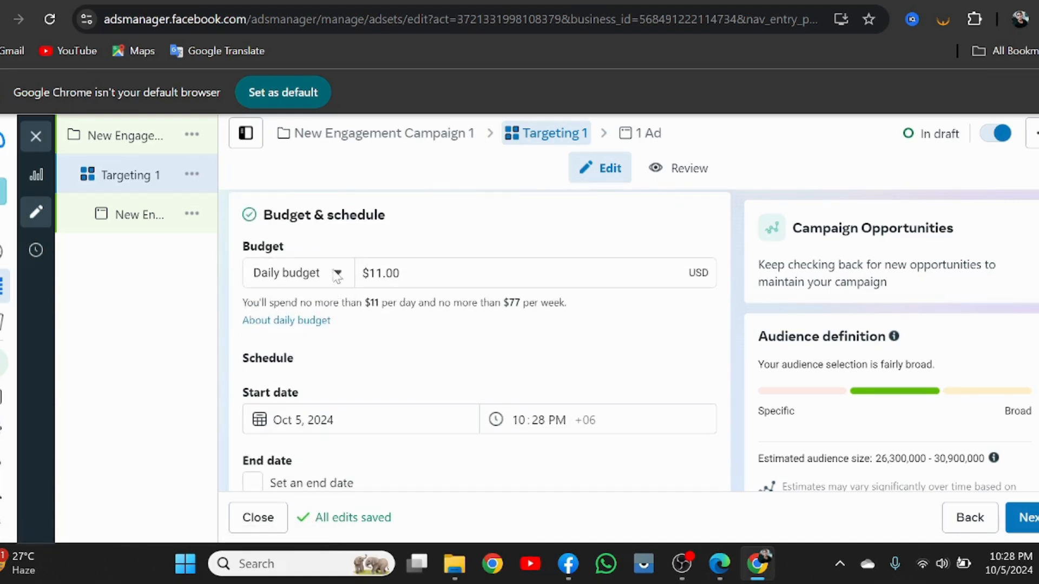
Switch the ad set's budget type to Lifetime budget.
{"action": "left_click", "coordinate": [383, 274]}
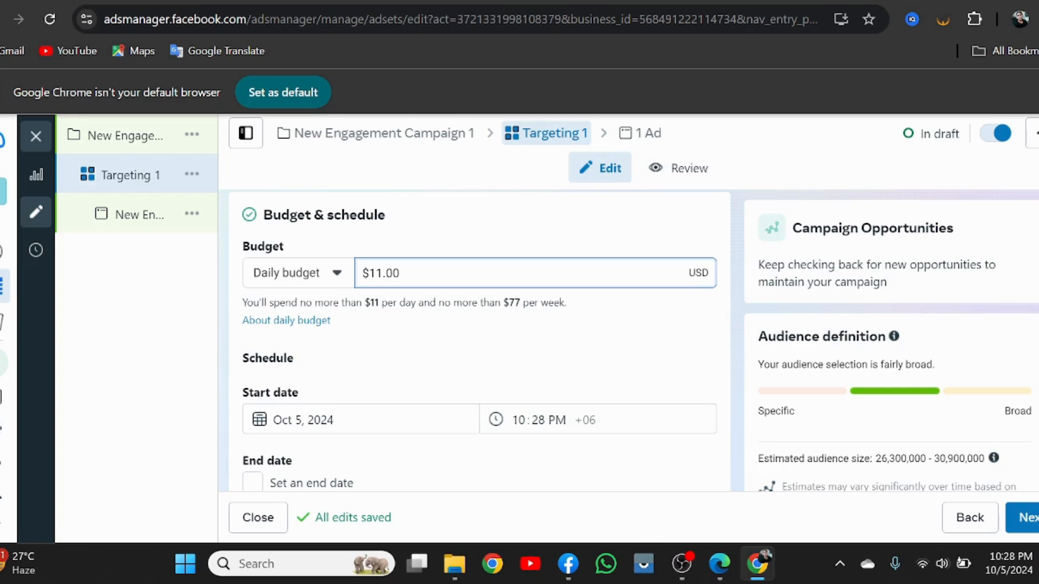
{"action": "left_click", "coordinate": [337, 272]}
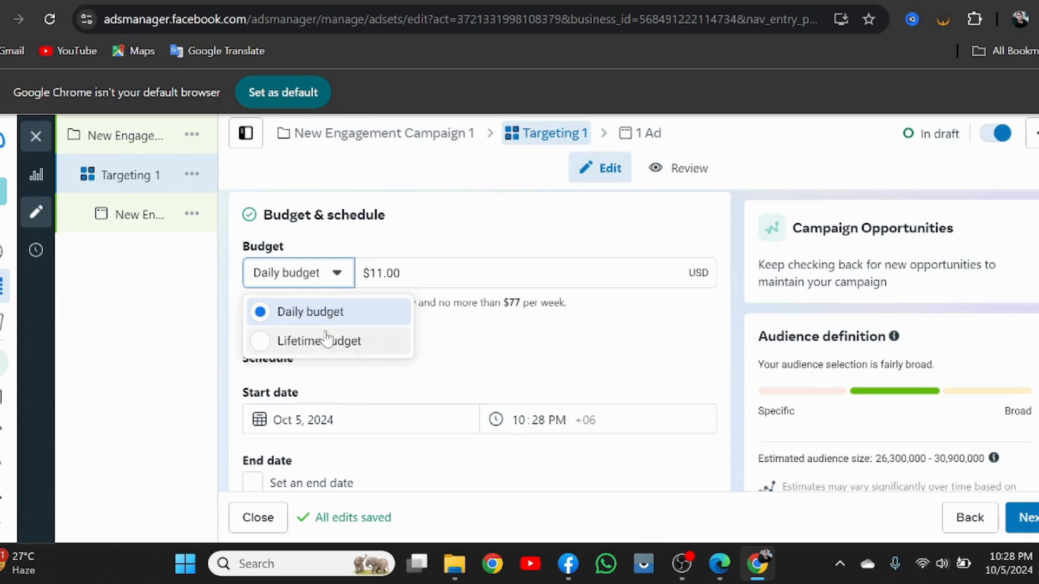
{"action": "left_click", "coordinate": [259, 342]}
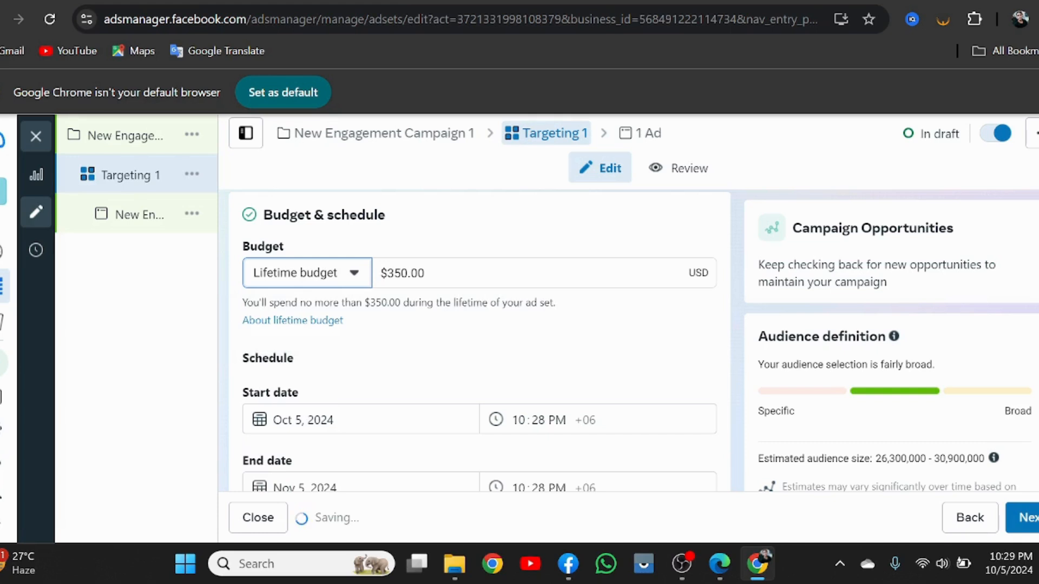
Set the ad set's lifetime budget amount to $31.00.
{"action": "left_click", "coordinate": [401, 273]}
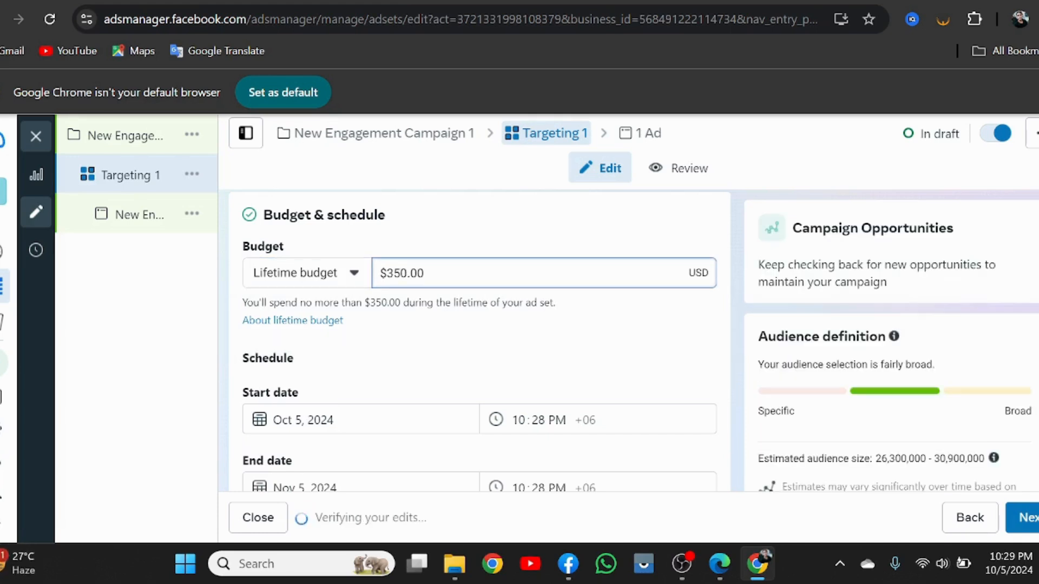
{"action": "key", "text": "BackSpace"}
{"action": "scroll", "coordinate": [455, 367], "scroll_direction": "down", "scroll_amount": 2}
{"action": "scroll", "coordinate": [473, 353], "scroll_direction": "up", "scroll_amount": 2}
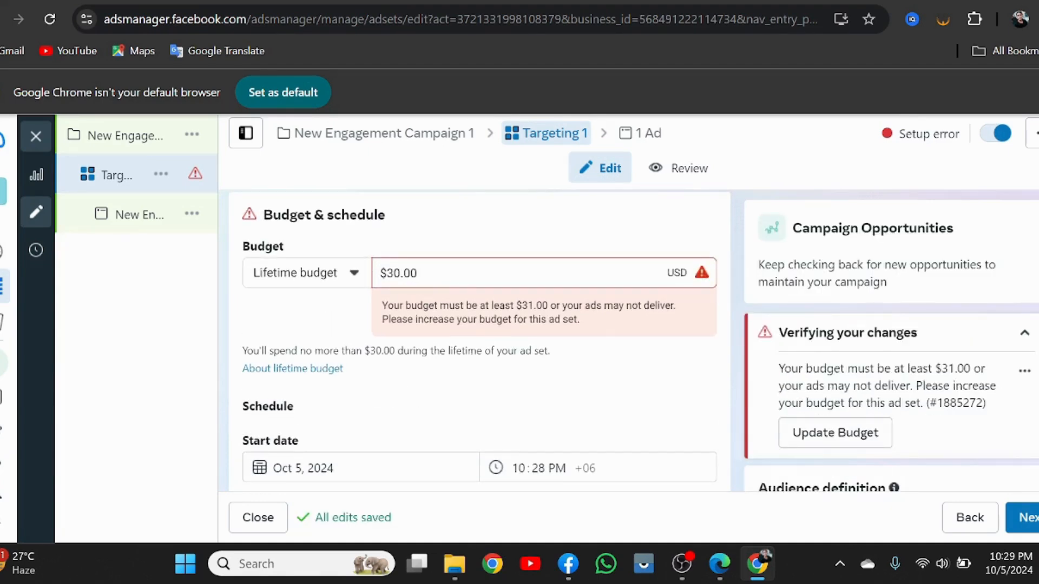
{"action": "left_click", "coordinate": [404, 273]}
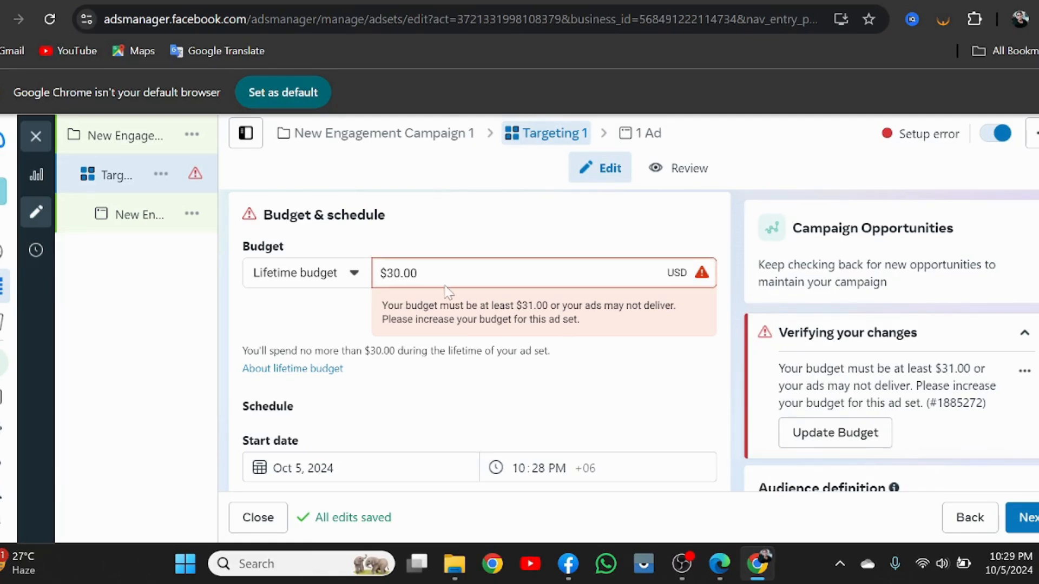
{"action": "type", "text": "1"}
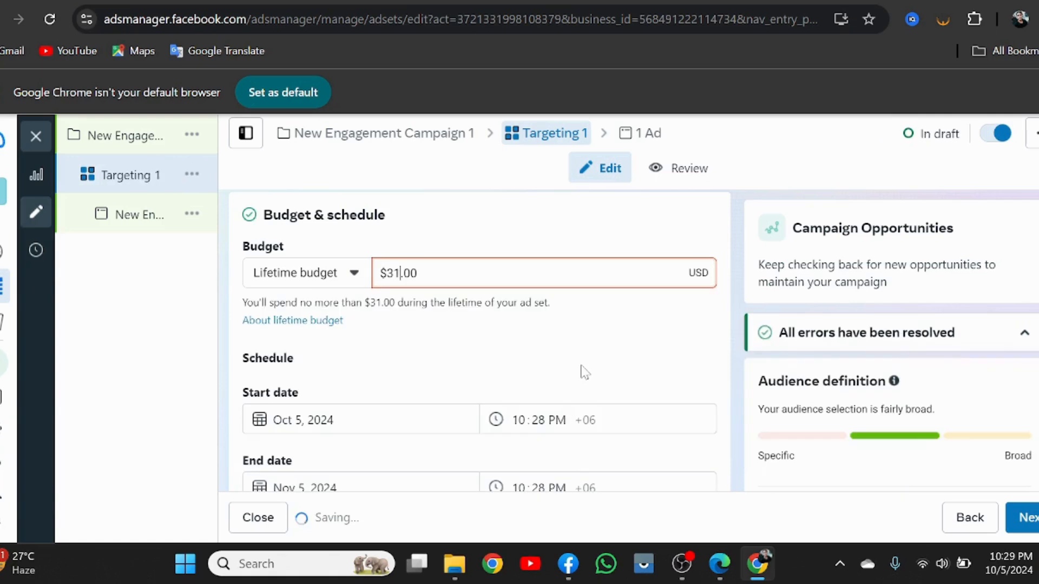
Switch the ad set's budget type to Daily budget.
{"action": "scroll", "coordinate": [478, 385], "scroll_direction": "down", "scroll_amount": 1}
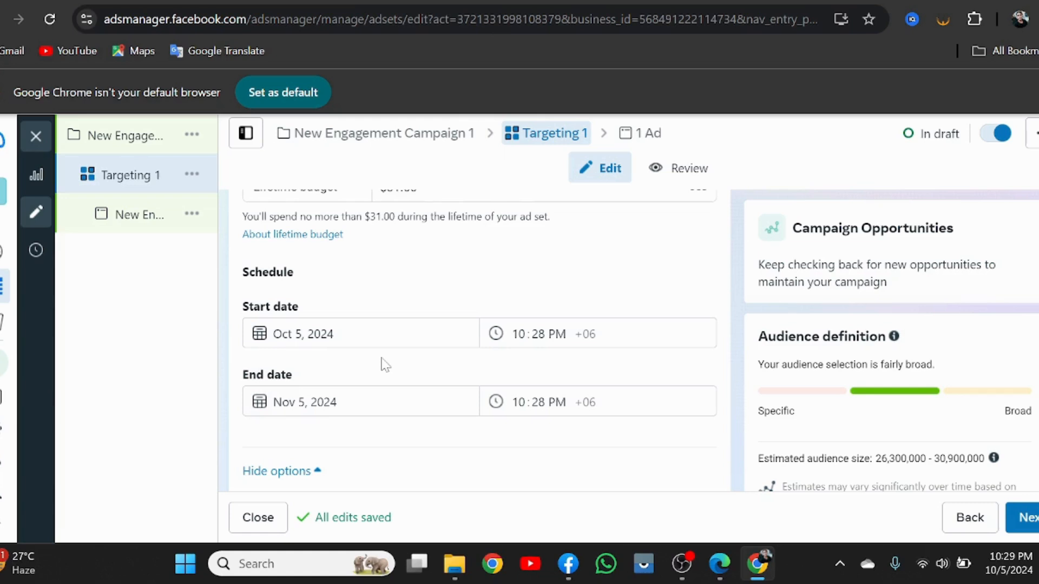
{"action": "scroll", "coordinate": [382, 362], "scroll_direction": "up", "scroll_amount": 3}
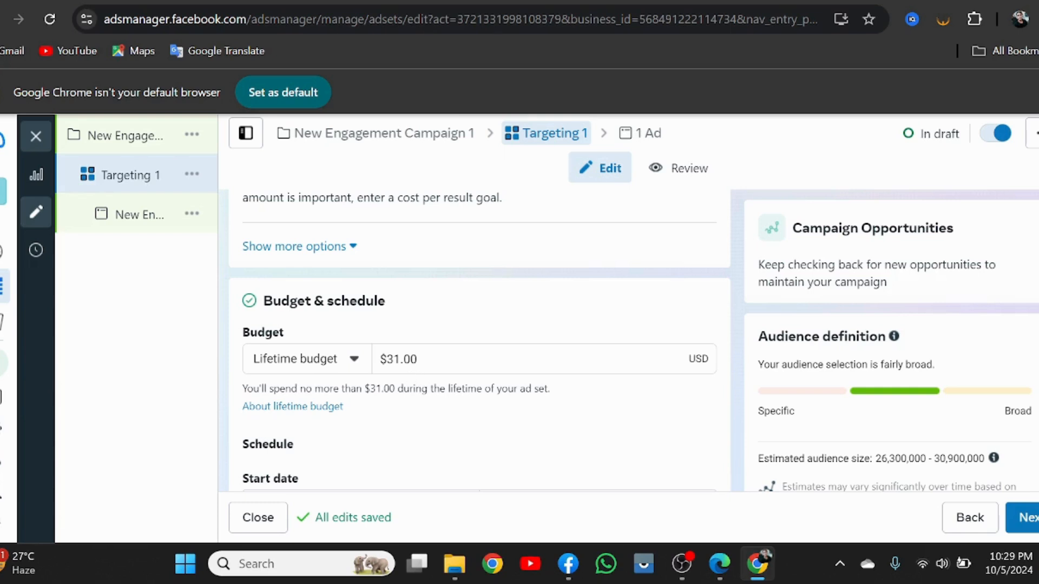
{"action": "left_click", "coordinate": [350, 362]}
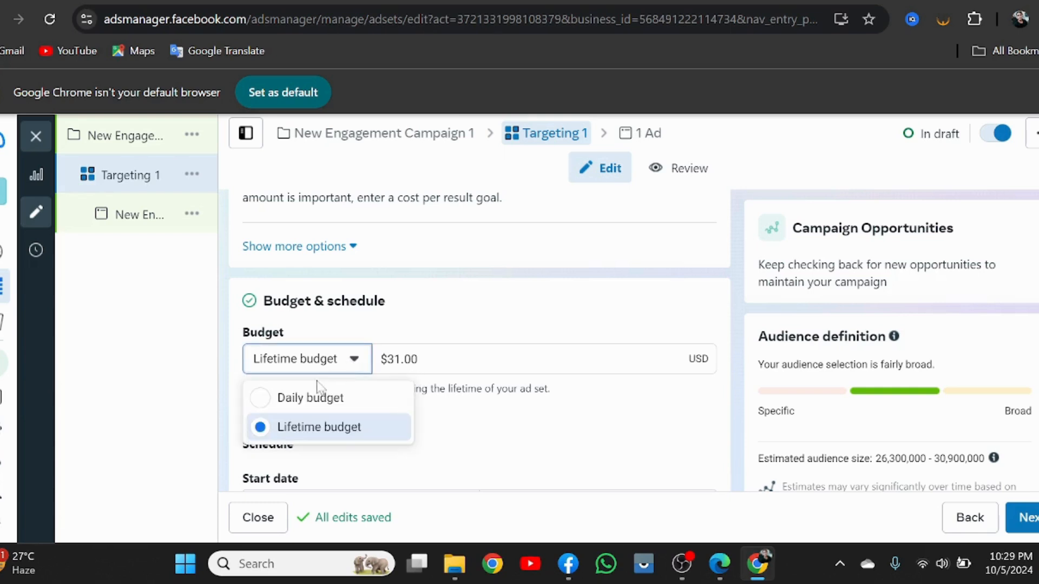
{"action": "left_click", "coordinate": [260, 397]}
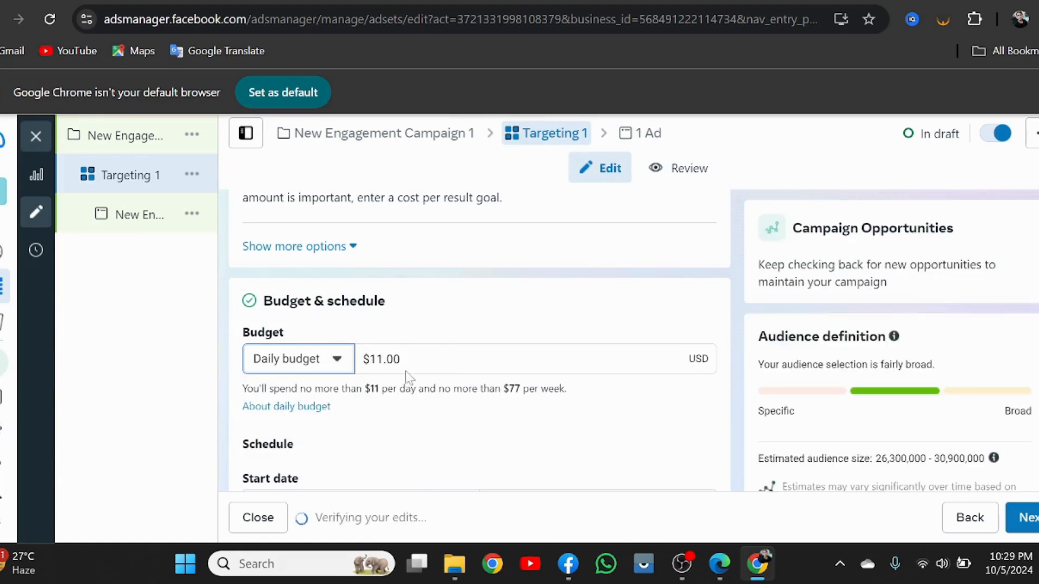
Set the ad set's daily budget amount to $5.00.
{"action": "left_click", "coordinate": [386, 359]}
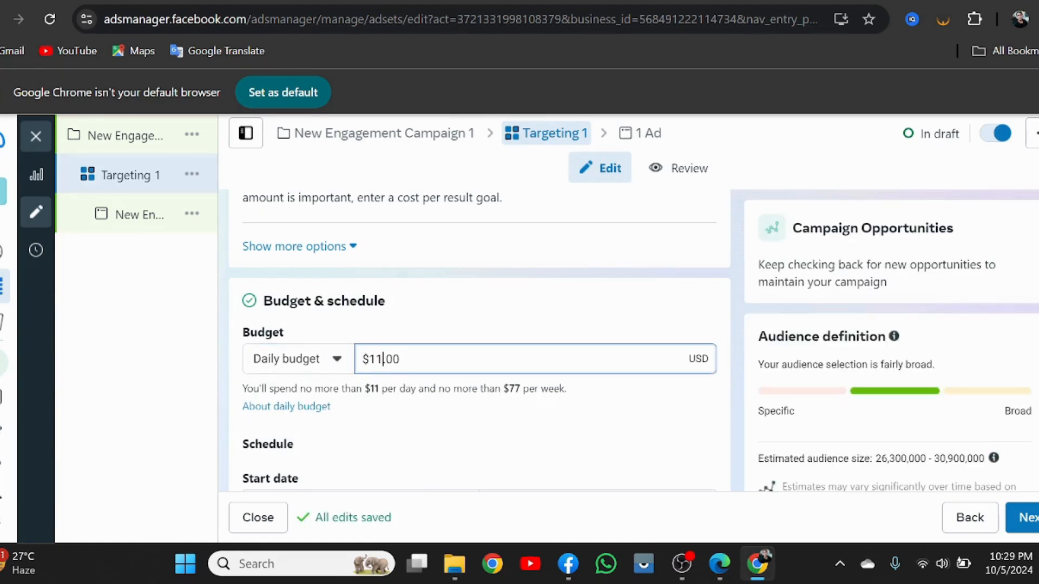
{"action": "key", "text": "BackSpace"}
{"action": "key", "text": "BackSpace"}
{"action": "type", "text": "5"}
{"action": "left_click", "coordinate": [503, 445]}
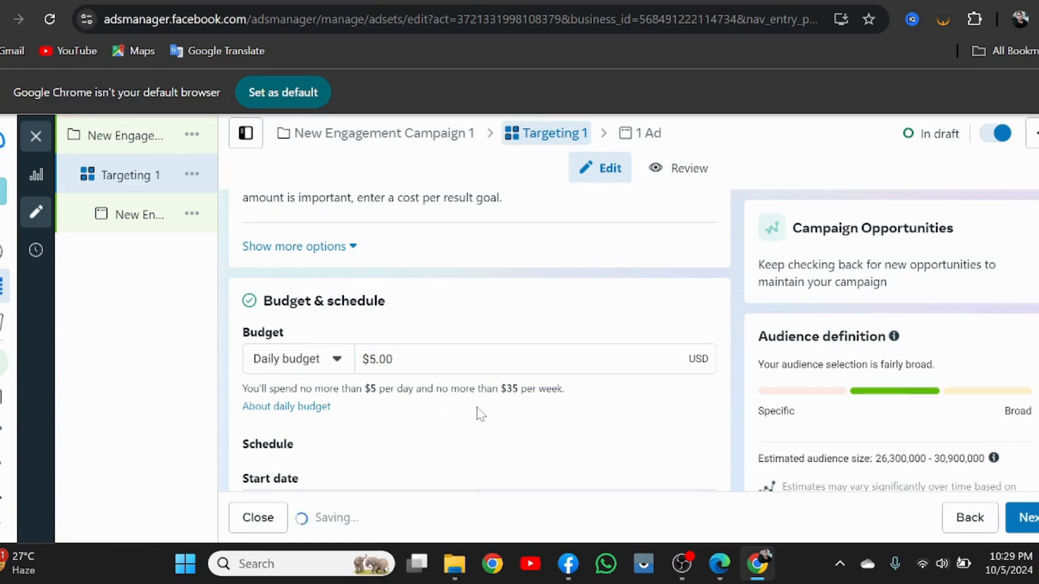
Remove the end date from the ad set's schedule so that it runs without one.
{"action": "scroll", "coordinate": [480, 414], "scroll_direction": "down", "scroll_amount": 3}
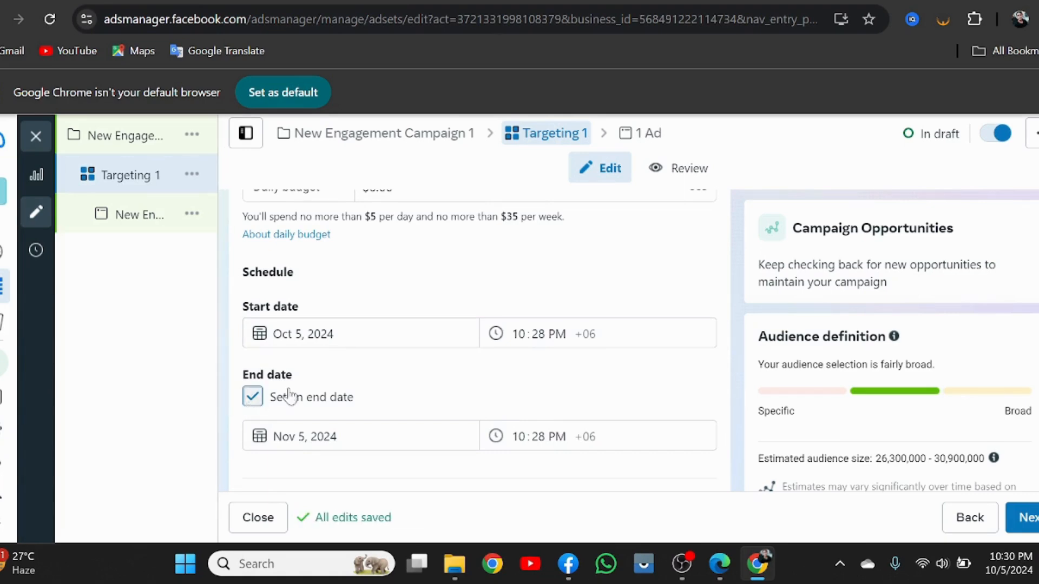
{"action": "left_click", "coordinate": [253, 396]}
{"action": "scroll", "coordinate": [386, 397], "scroll_direction": "up", "scroll_amount": 1}
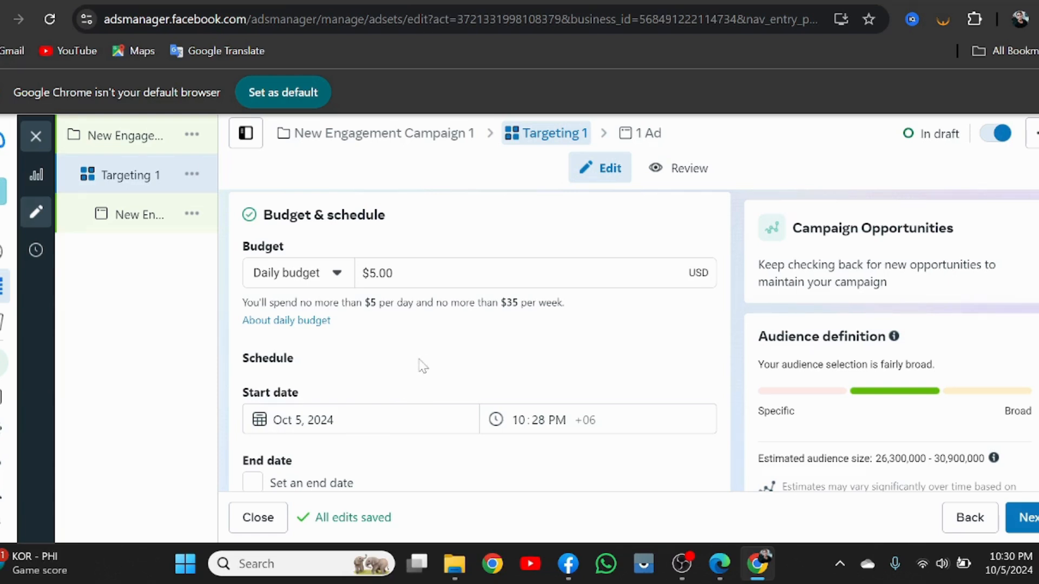
Open the Locations setting in the ad set's audience controls for editing.
{"action": "scroll", "coordinate": [421, 365], "scroll_direction": "down", "scroll_amount": 3}
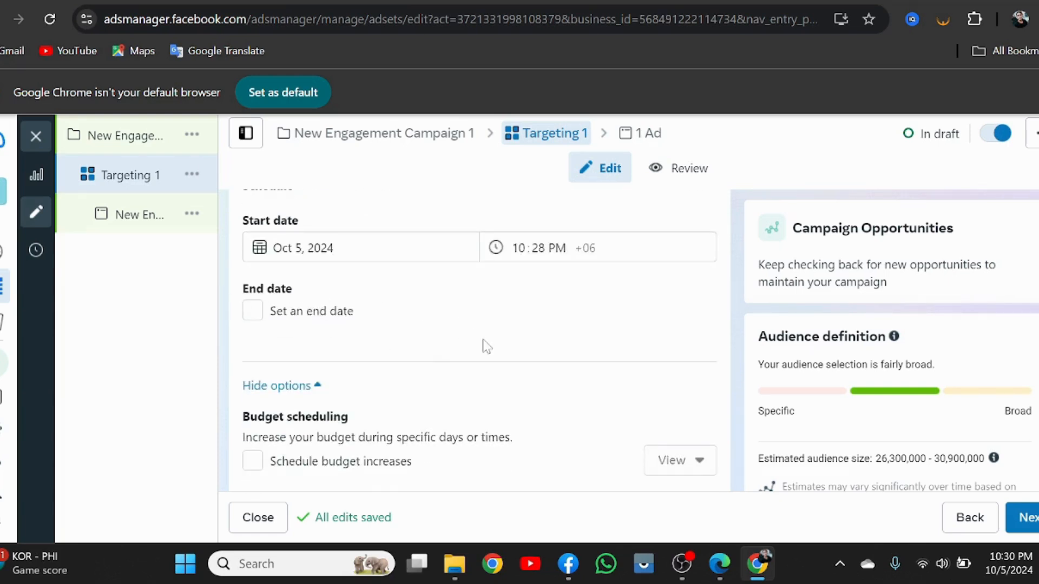
{"action": "scroll", "coordinate": [483, 347], "scroll_direction": "down", "scroll_amount": 3}
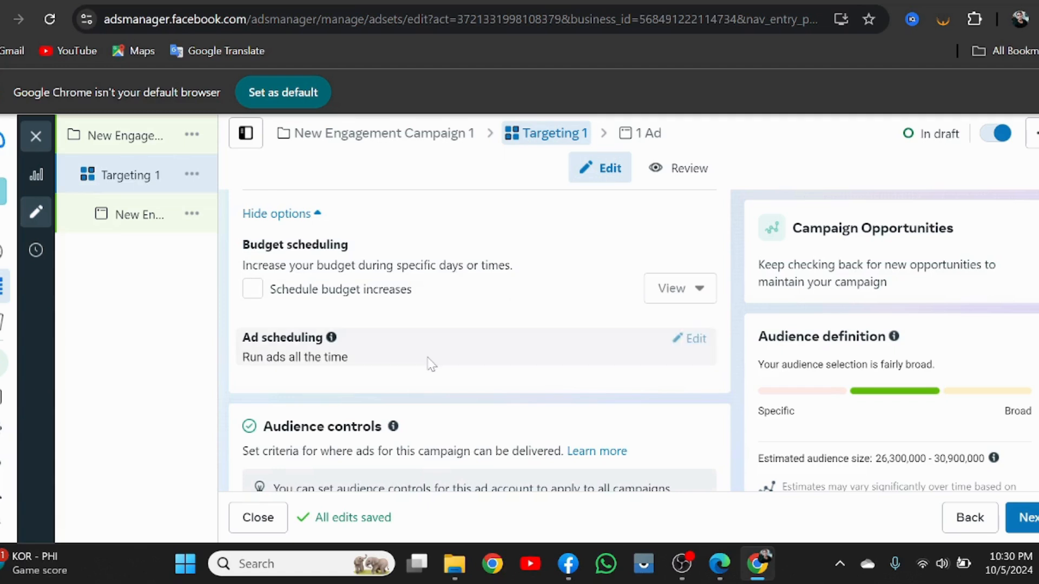
{"action": "scroll", "coordinate": [431, 363], "scroll_direction": "down", "scroll_amount": 3}
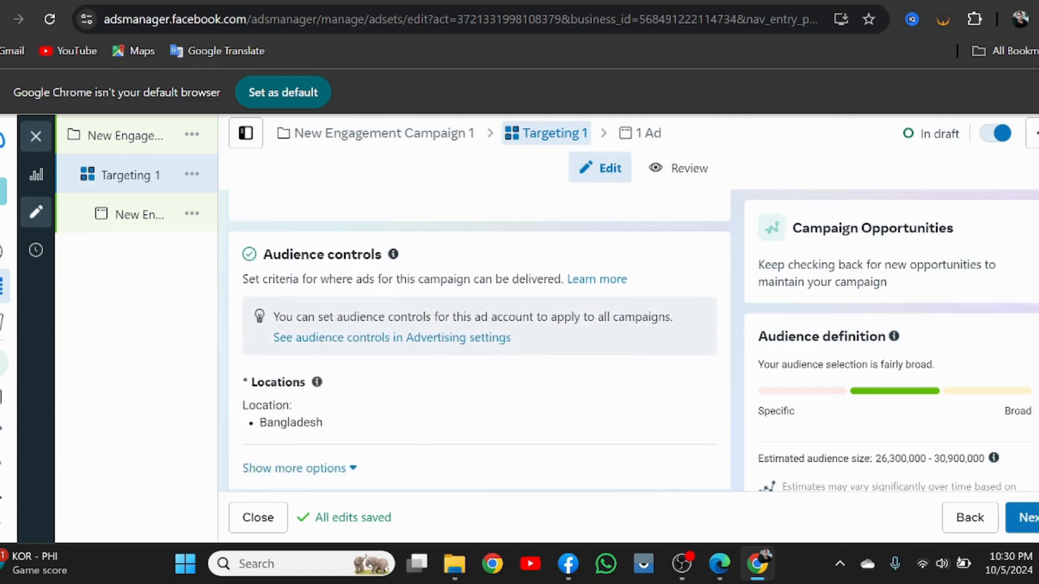
{"action": "scroll", "coordinate": [423, 300], "scroll_direction": "down", "scroll_amount": 3}
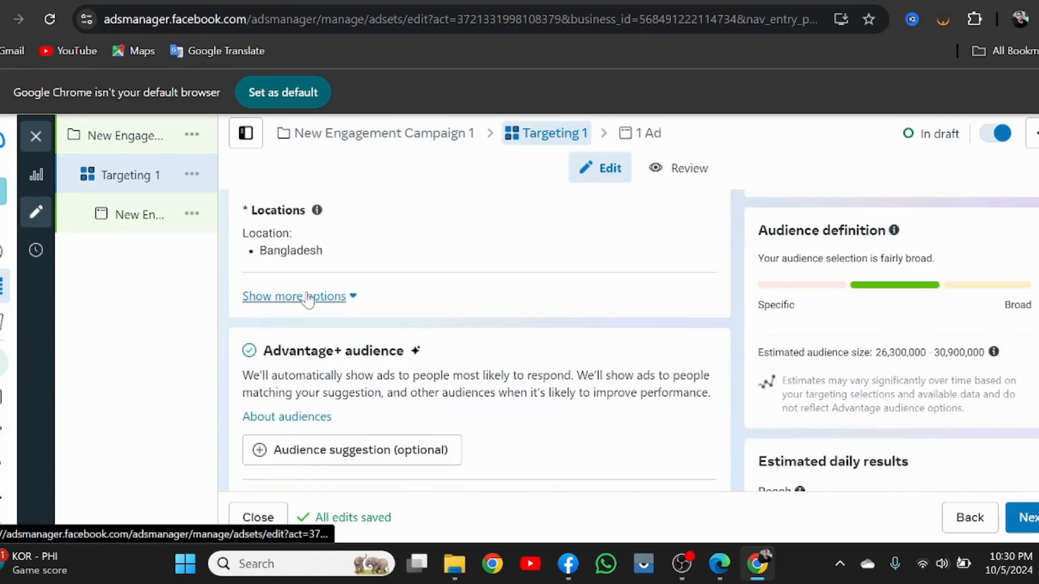
{"action": "scroll", "coordinate": [408, 300], "scroll_direction": "up", "scroll_amount": 2}
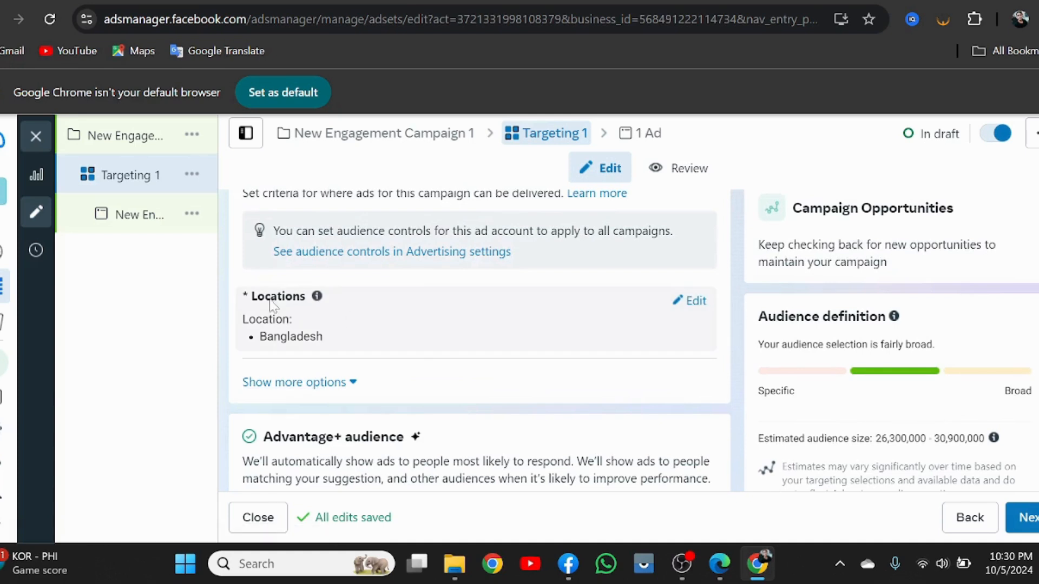
{"action": "left_click", "coordinate": [687, 302]}
{"action": "scroll", "coordinate": [494, 315], "scroll_direction": "down", "scroll_amount": 2}
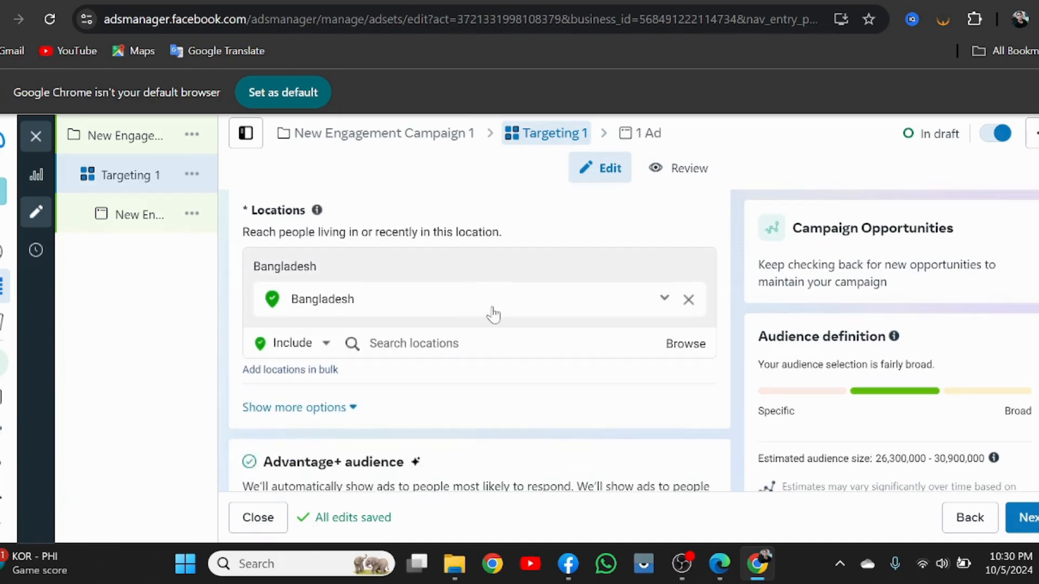
Examine the included location, the location search and the map in the audience controls.
{"action": "scroll", "coordinate": [493, 315], "scroll_direction": "down", "scroll_amount": 2}
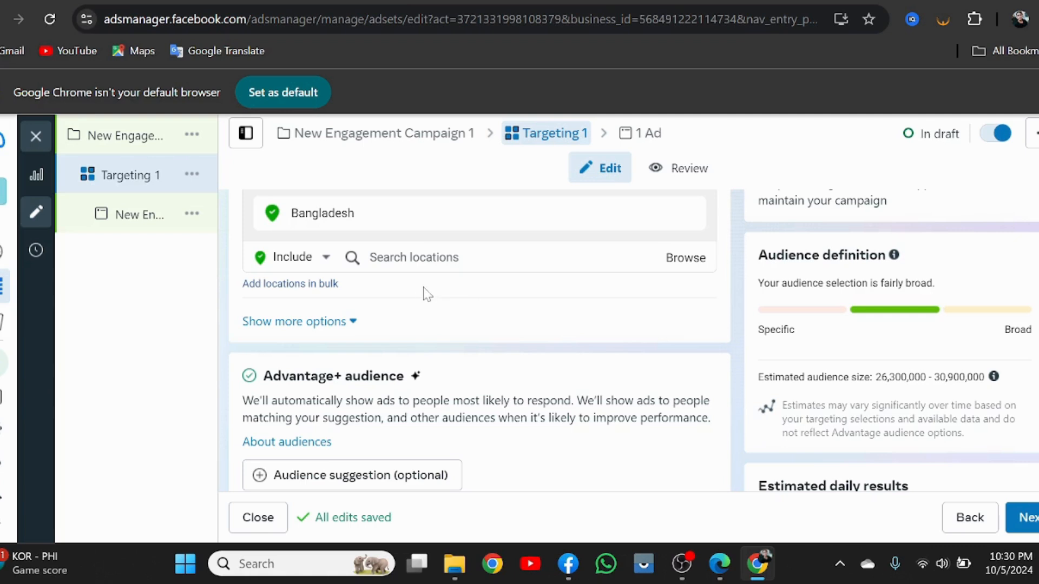
{"action": "scroll", "coordinate": [462, 295], "scroll_direction": "up", "scroll_amount": 2}
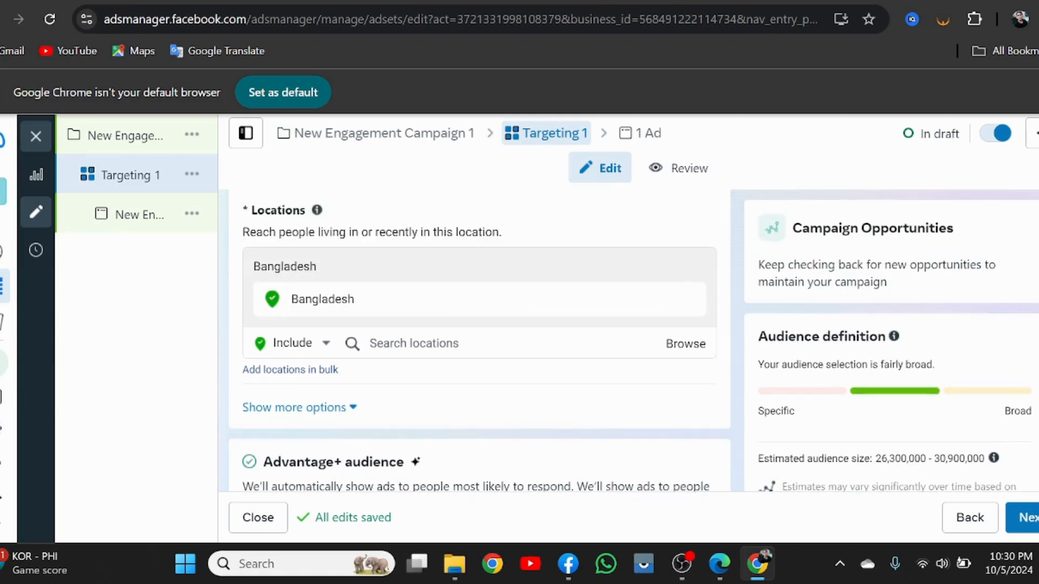
{"action": "left_click", "coordinate": [502, 343]}
{"action": "scroll", "coordinate": [501, 345], "scroll_direction": "down", "scroll_amount": 2}
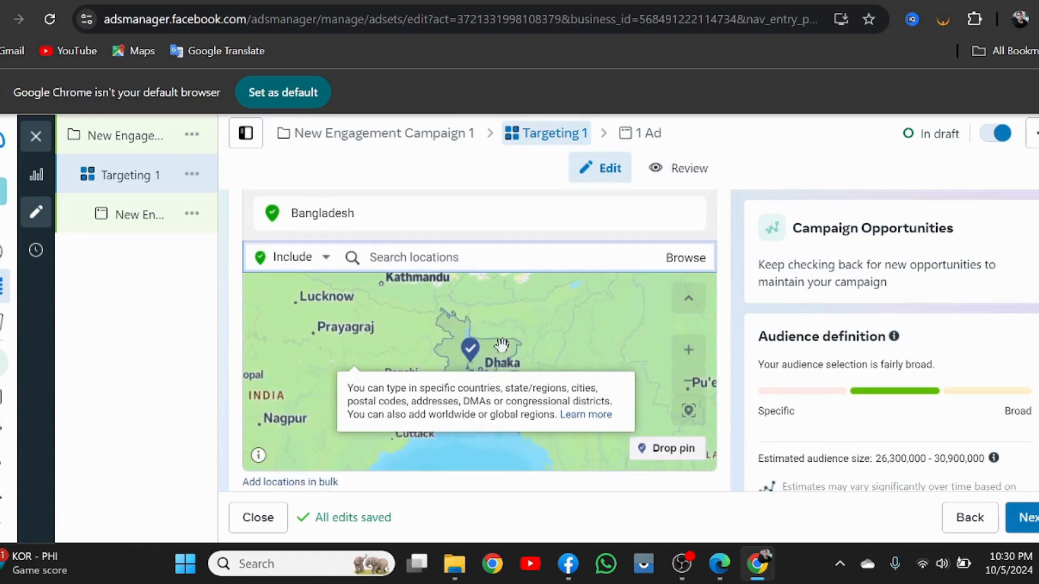
{"action": "scroll", "coordinate": [502, 345], "scroll_direction": "down", "scroll_amount": 1}
{"action": "scroll", "coordinate": [480, 277], "scroll_direction": "up", "scroll_amount": 1}
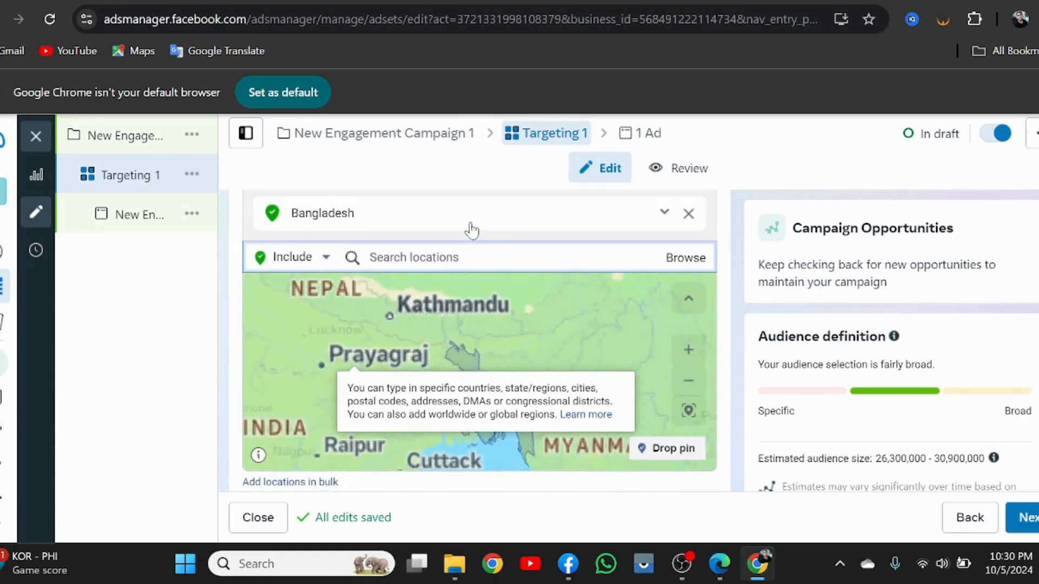
{"action": "scroll", "coordinate": [472, 229], "scroll_direction": "up", "scroll_amount": 1}
{"action": "left_click", "coordinate": [345, 266]}
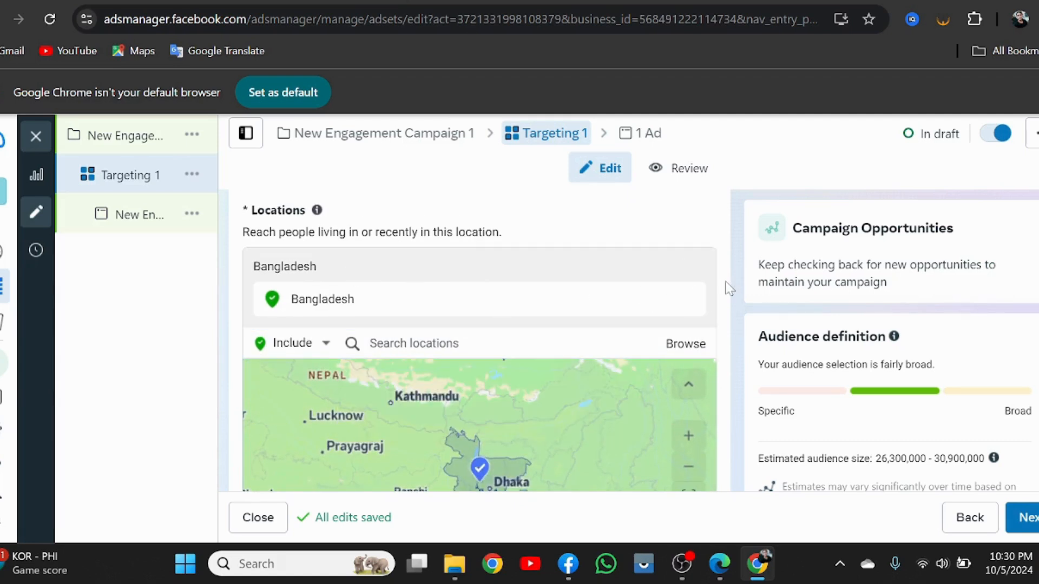
Remove Bangladesh from the audience locations and add the country Bangladesh again as an included location.
{"action": "left_click", "coordinate": [688, 299]}
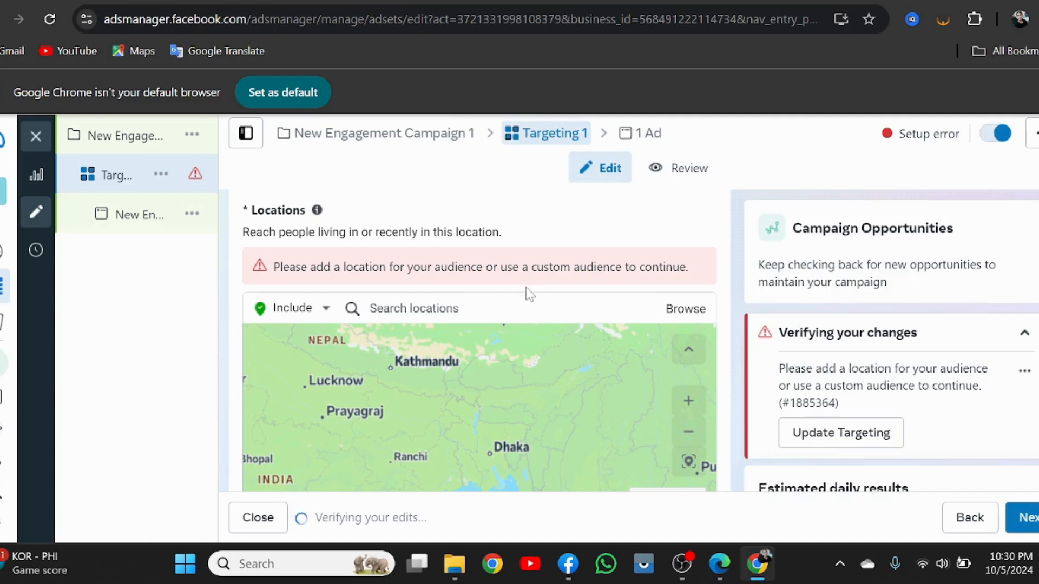
{"action": "left_click", "coordinate": [415, 309]}
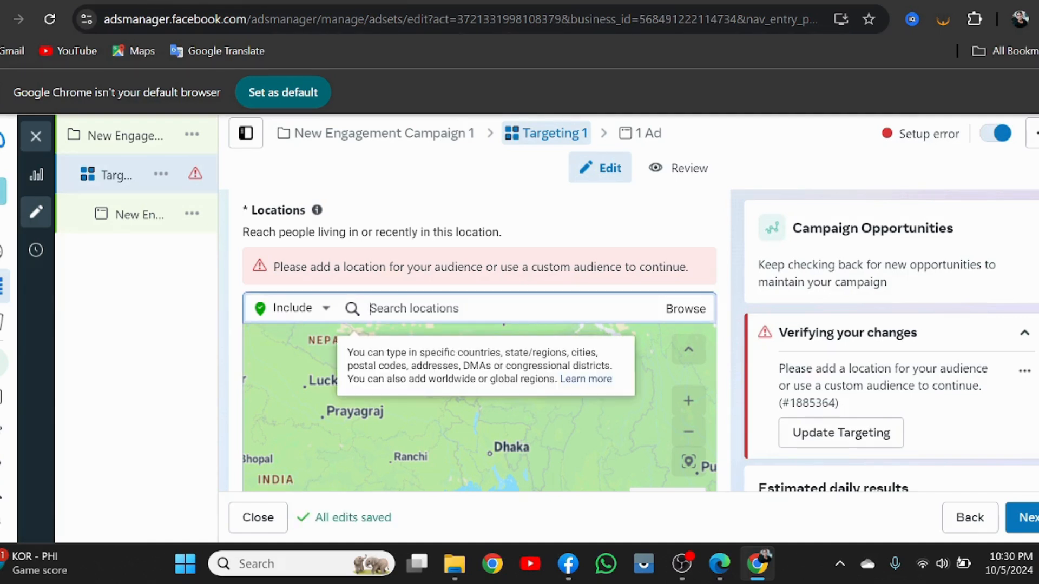
{"action": "type", "text": "Bang"}
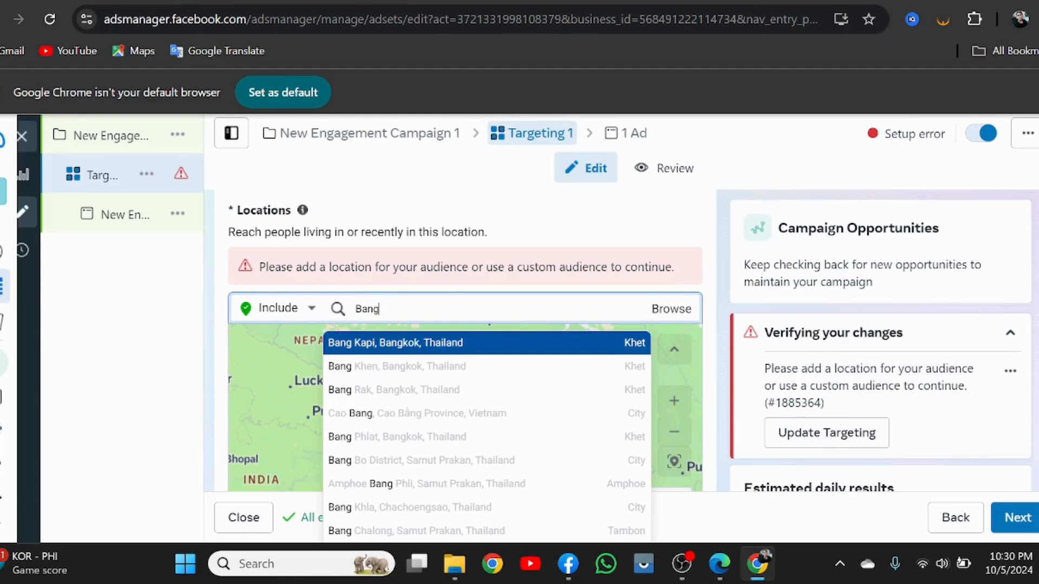
{"action": "type", "text": "la"}
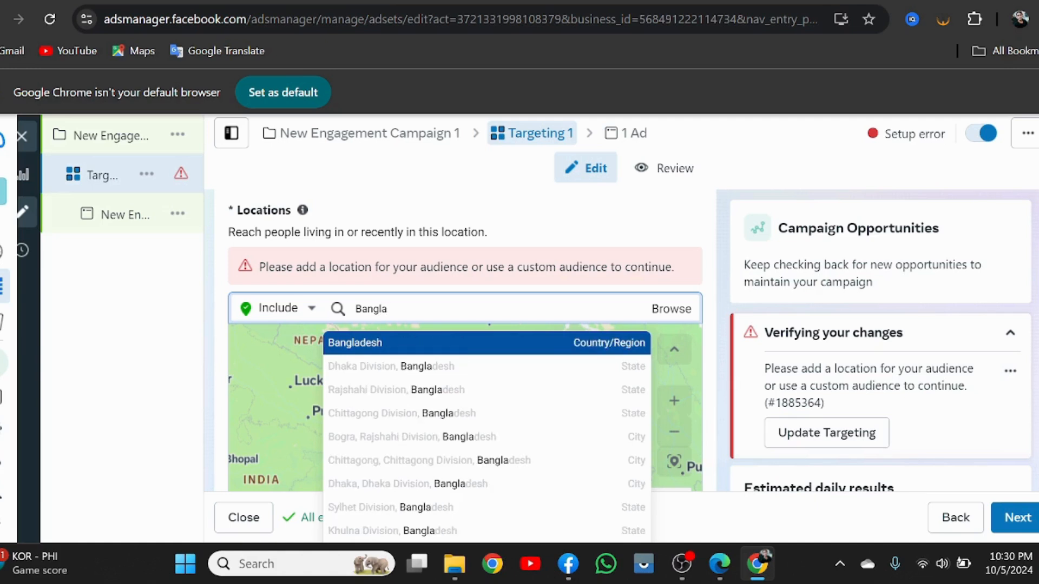
{"action": "left_click", "coordinate": [398, 347]}
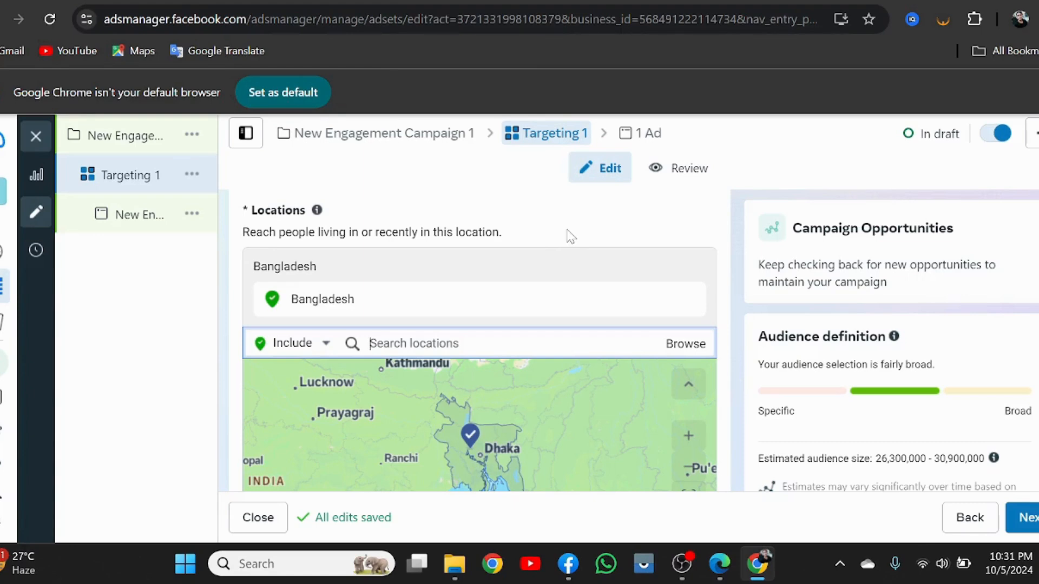
Exclude the city Tangail, Dhaka Division, Bangladesh from the audience locations.
{"action": "scroll", "coordinate": [571, 237], "scroll_direction": "down", "scroll_amount": 2}
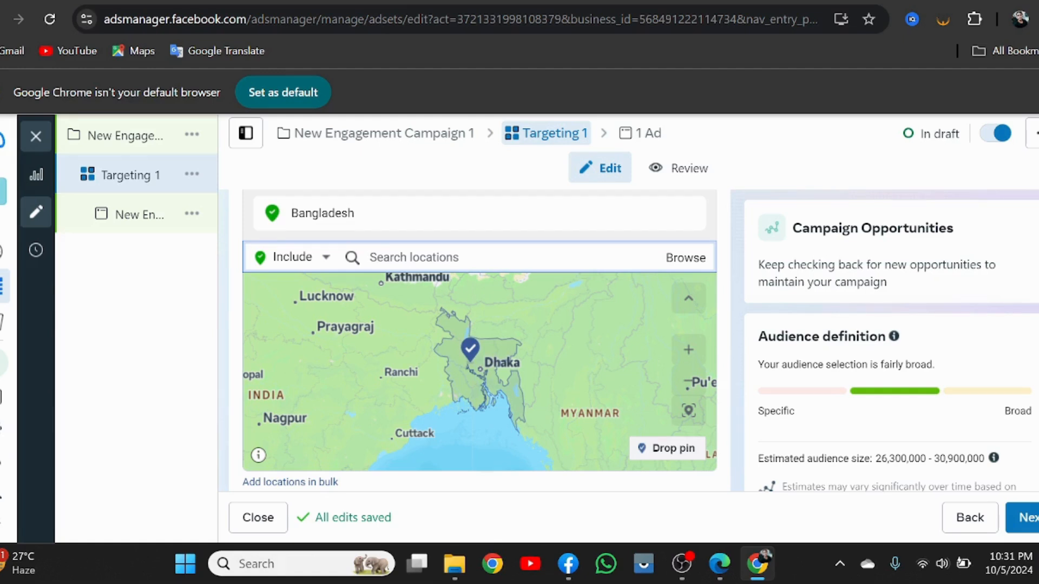
{"action": "left_click", "coordinate": [327, 258]}
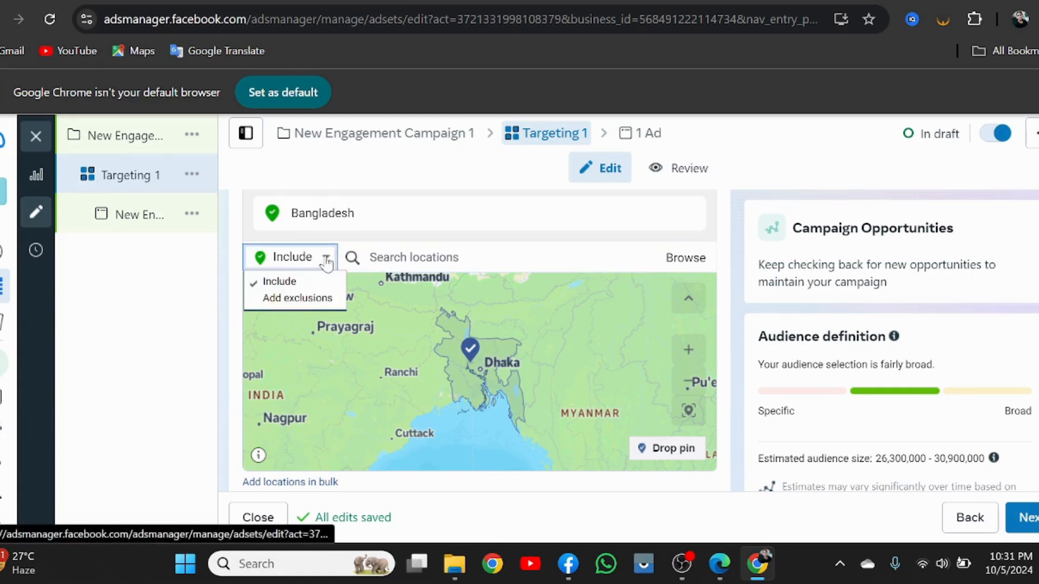
{"action": "left_click", "coordinate": [287, 297]}
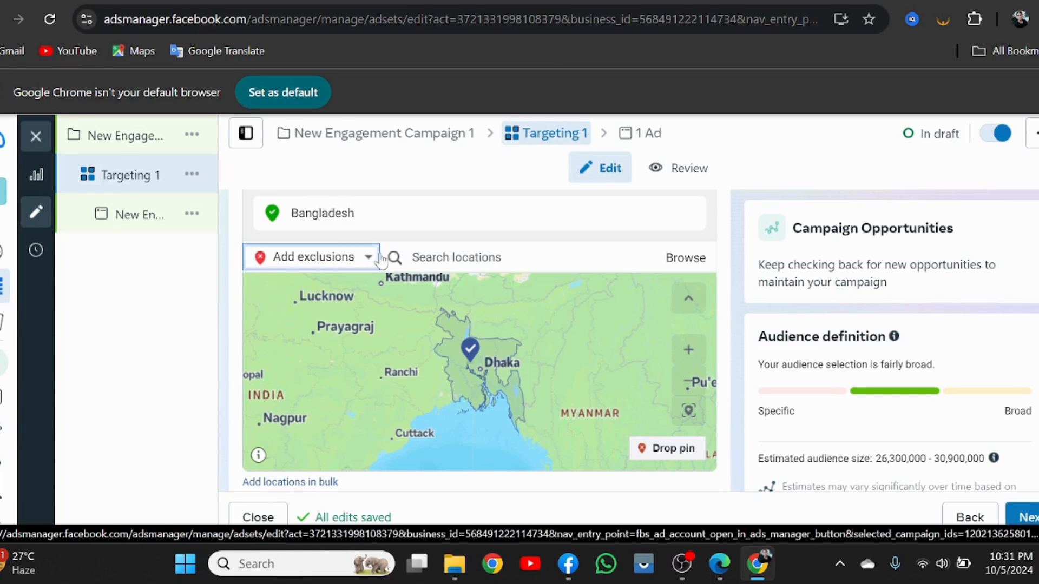
{"action": "left_click", "coordinate": [440, 258]}
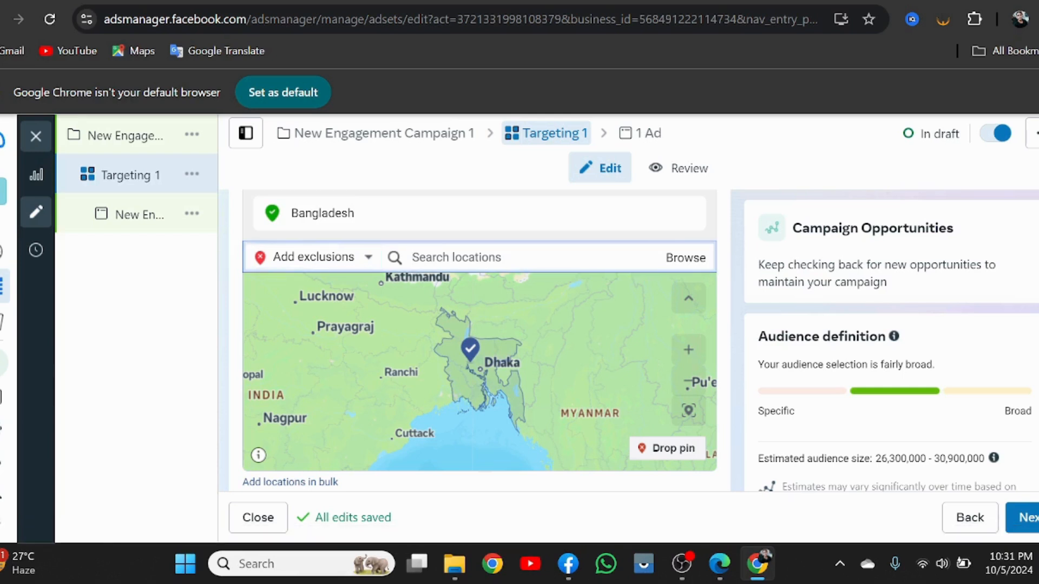
{"action": "type", "text": "tang"}
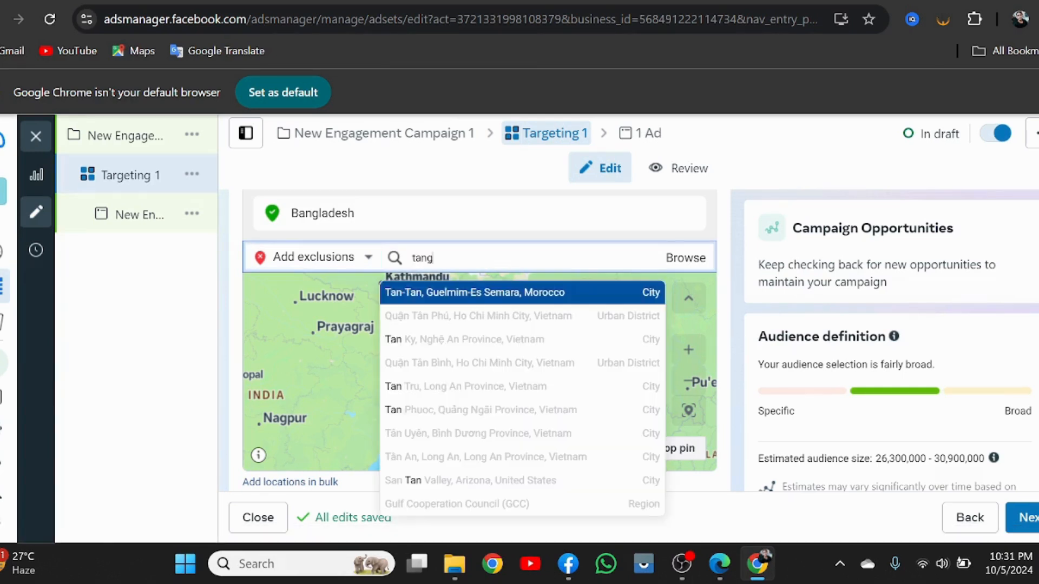
{"action": "type", "text": "ail"}
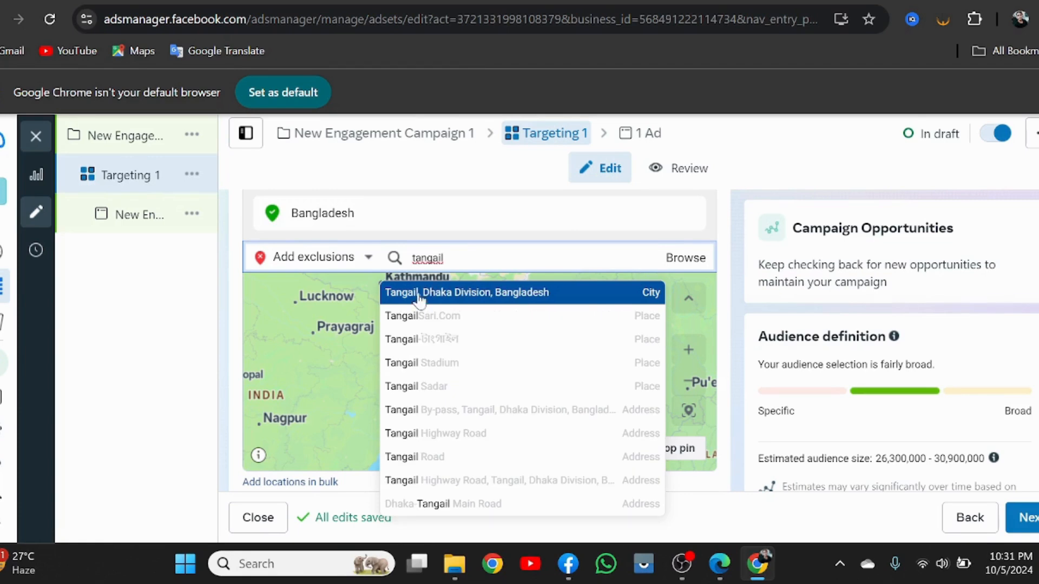
{"action": "key", "text": "Return"}
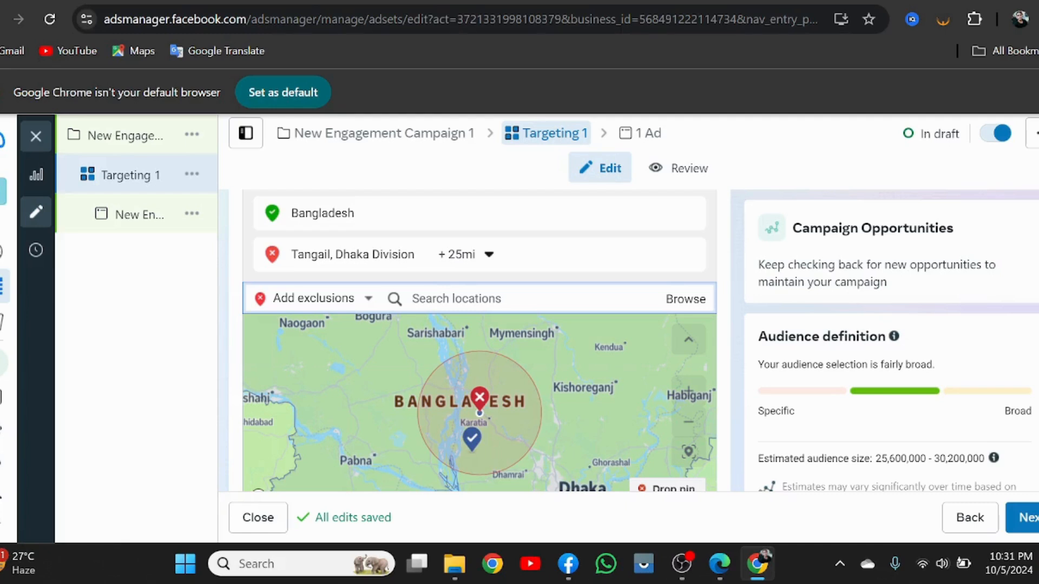
Exclude Chittagong Division from the audience locations.
{"action": "left_click", "coordinate": [370, 301]}
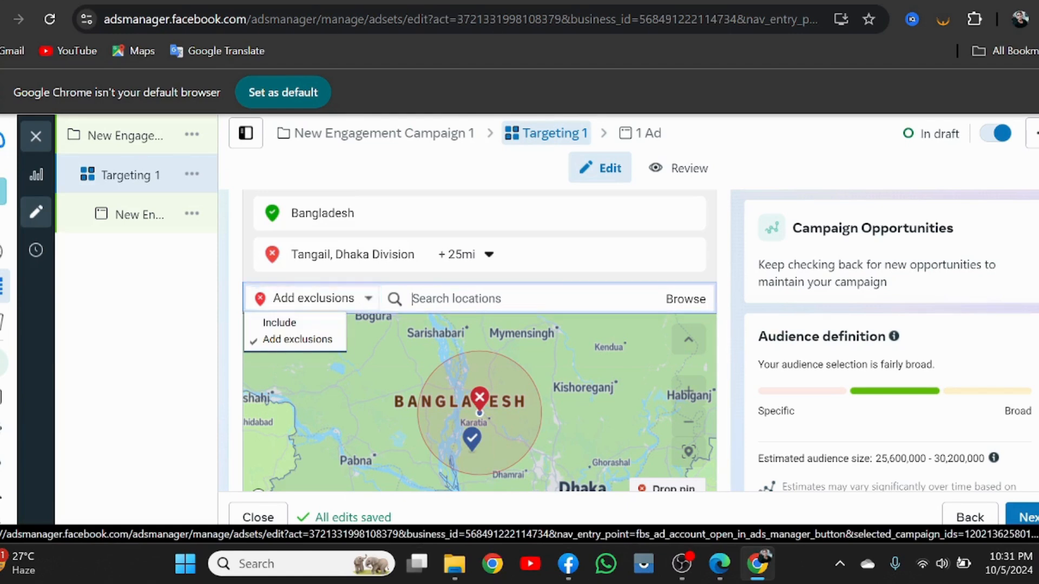
{"action": "left_click", "coordinate": [292, 339]}
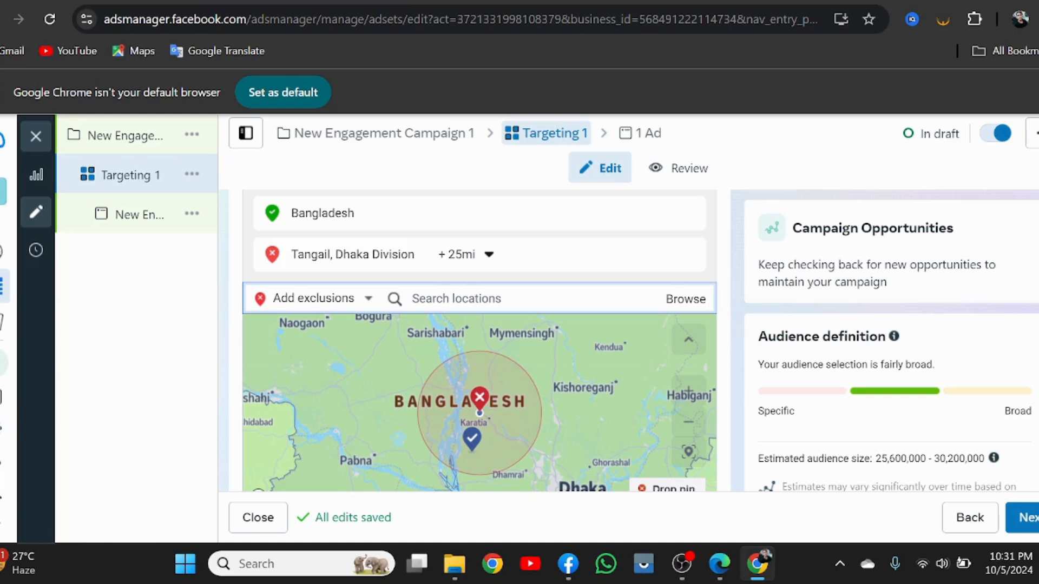
{"action": "type", "text": "Chit"}
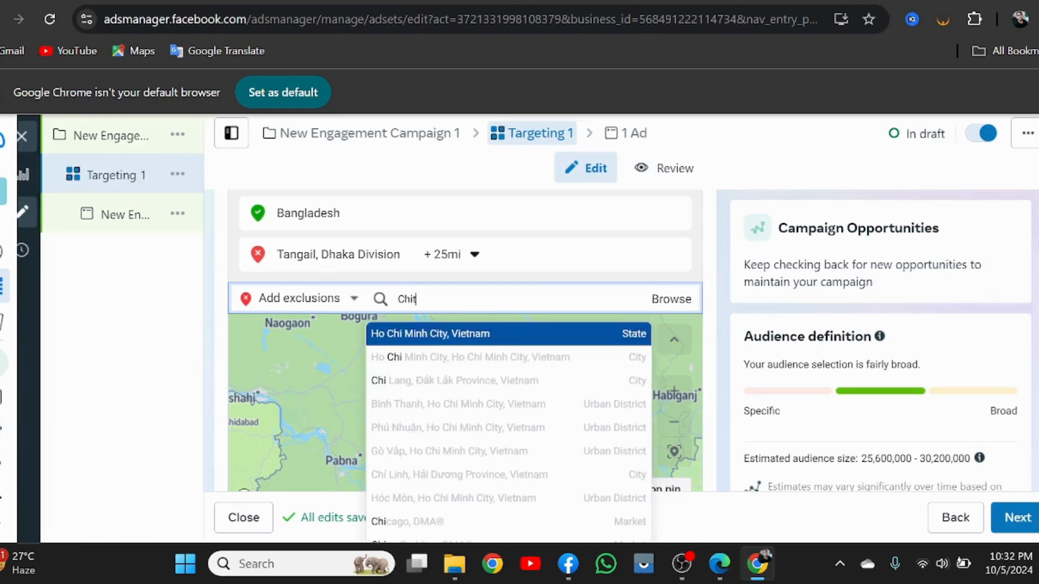
{"action": "left_click", "coordinate": [466, 334]}
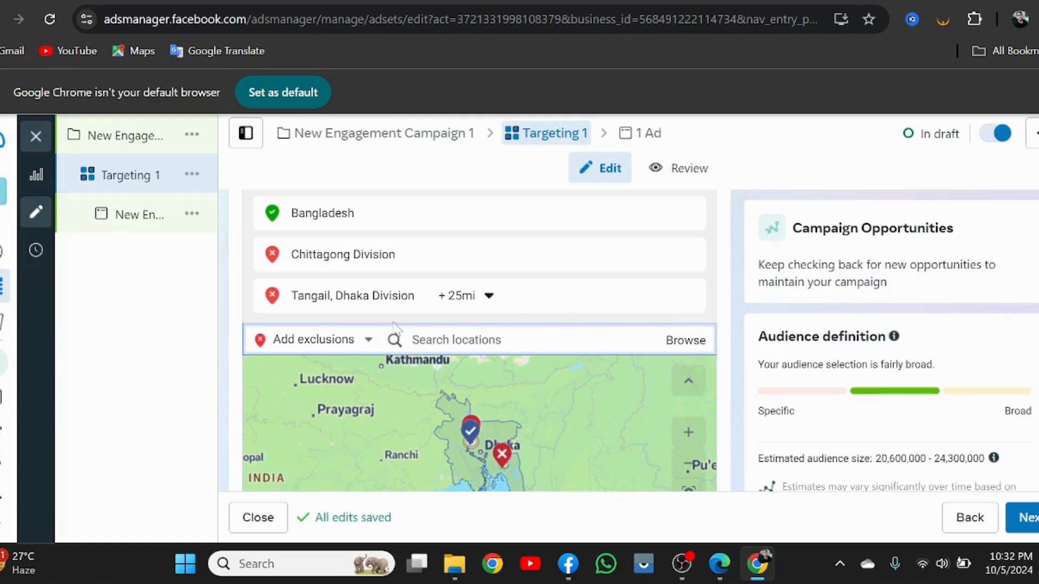
Include the city Dhaka, Dhaka Division, Bangladesh in the audience locations and remove the Chittagong Division exclusion.
{"action": "left_click", "coordinate": [367, 346]}
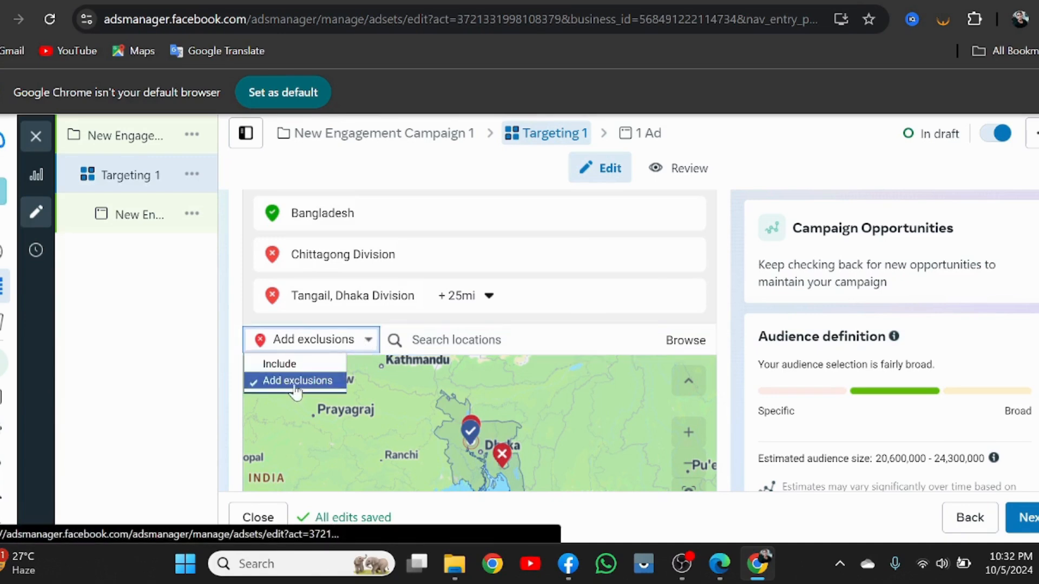
{"action": "left_click", "coordinate": [295, 365]}
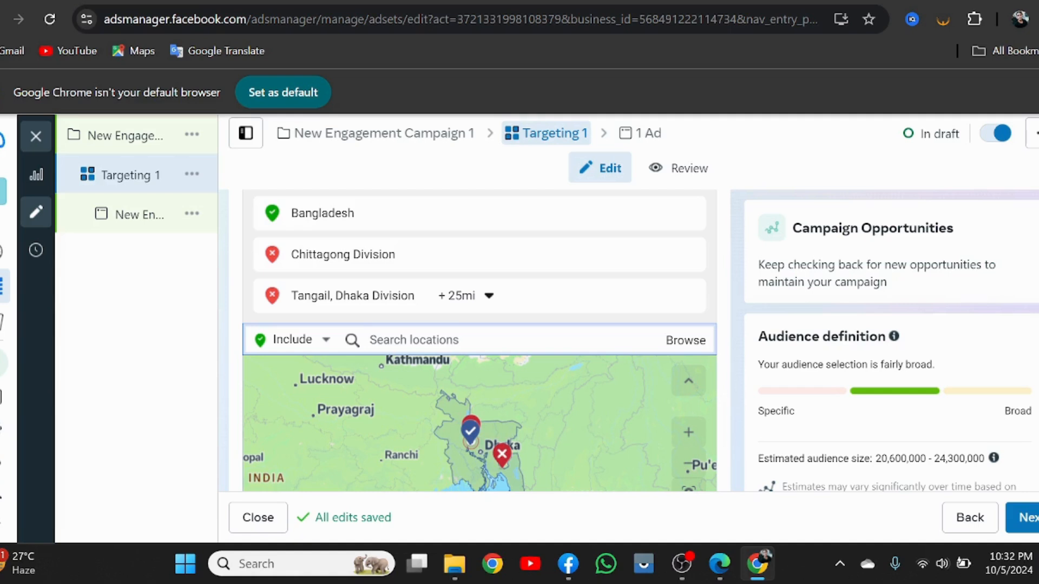
{"action": "type", "text": "Dha"}
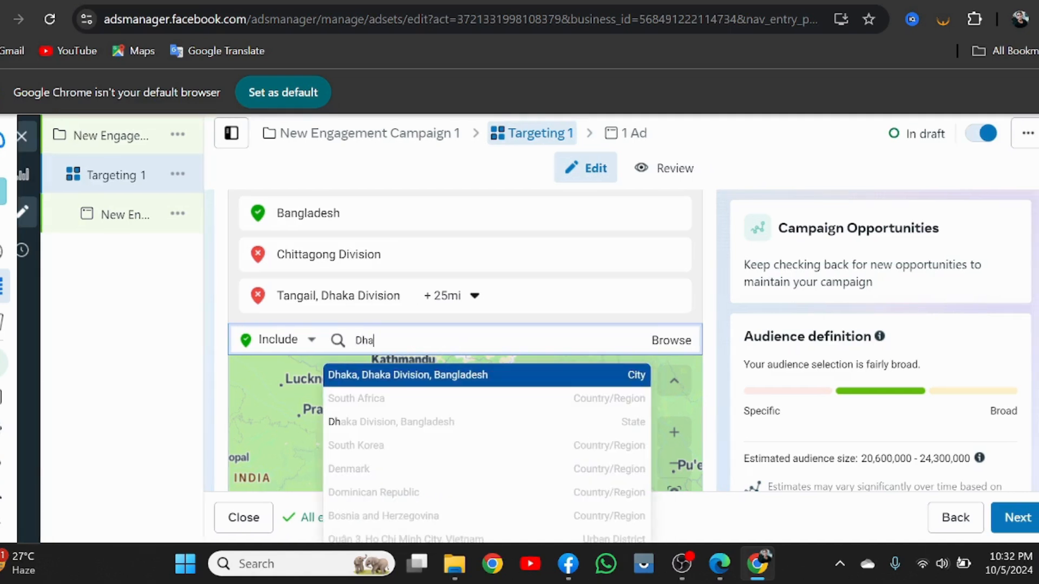
{"action": "type", "text": "ka"}
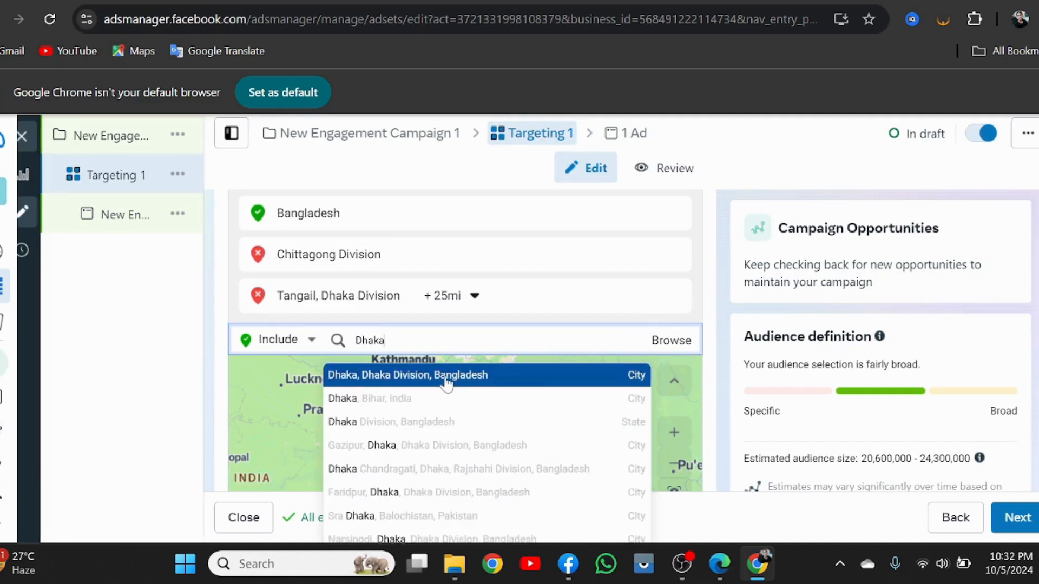
{"action": "left_click", "coordinate": [447, 382]}
{"action": "scroll", "coordinate": [551, 329], "scroll_direction": "down", "scroll_amount": 3}
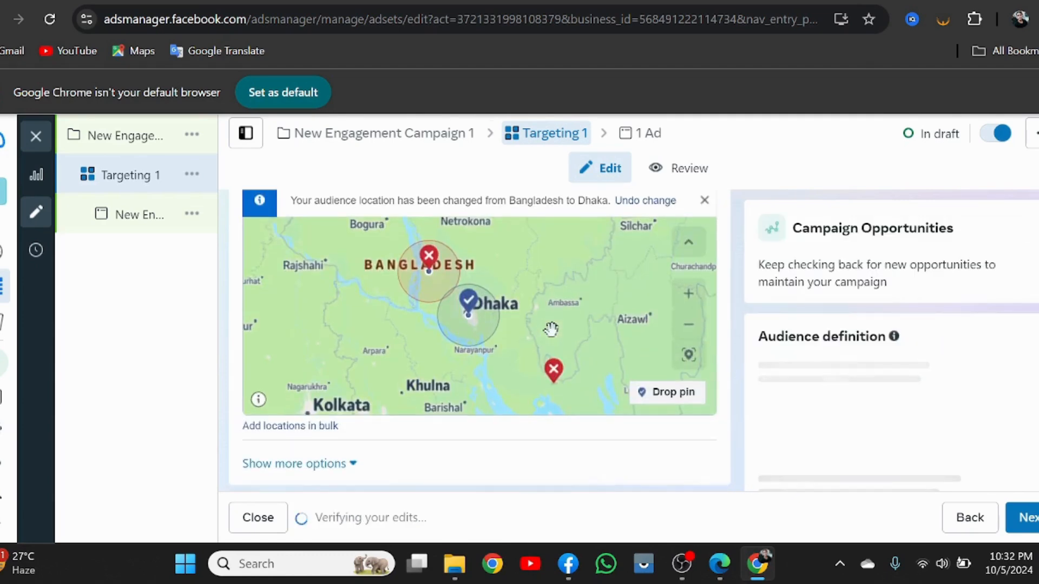
{"action": "scroll", "coordinate": [411, 315], "scroll_direction": "up", "scroll_amount": 2}
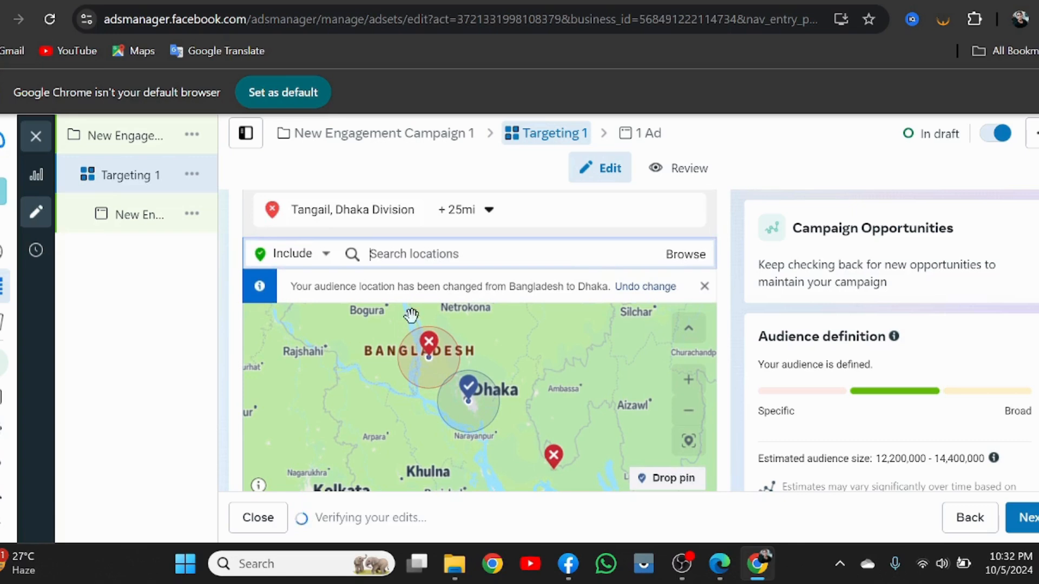
{"action": "scroll", "coordinate": [525, 240], "scroll_direction": "down", "scroll_amount": 2}
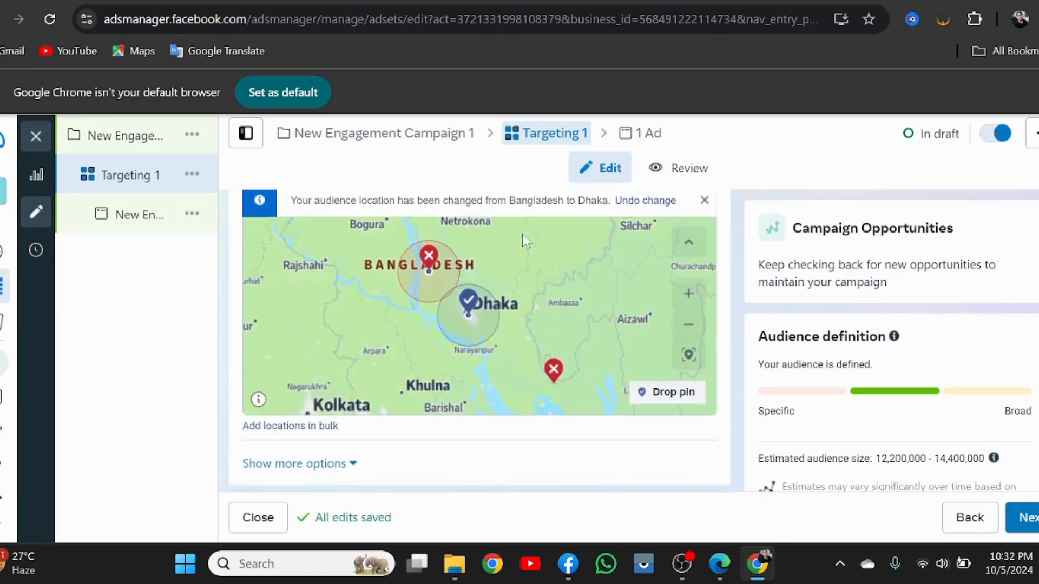
{"action": "scroll", "coordinate": [531, 246], "scroll_direction": "up", "scroll_amount": 5}
{"action": "mouse_move", "coordinate": [610, 310]}
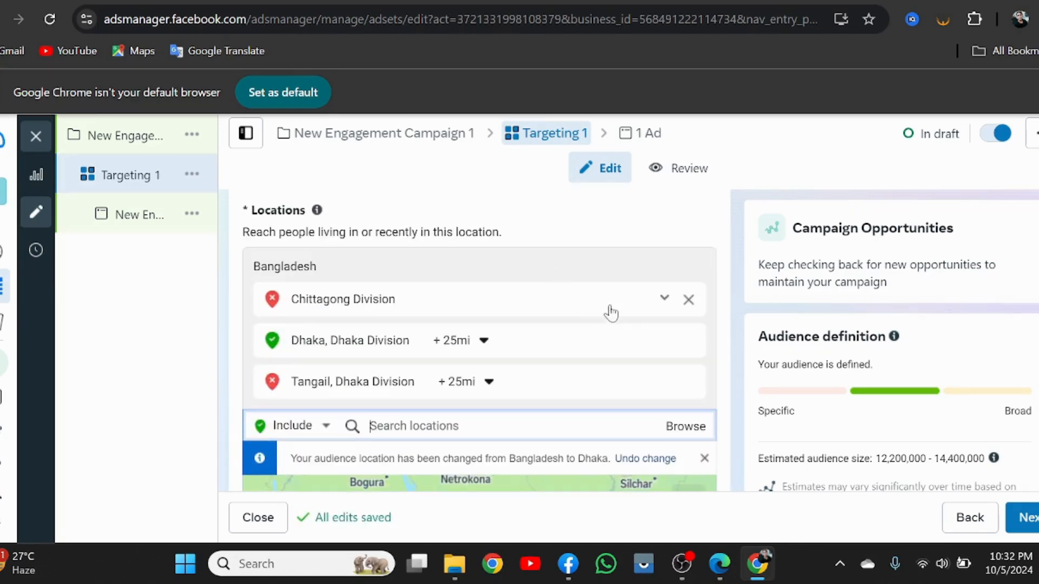
{"action": "left_click", "coordinate": [689, 303]}
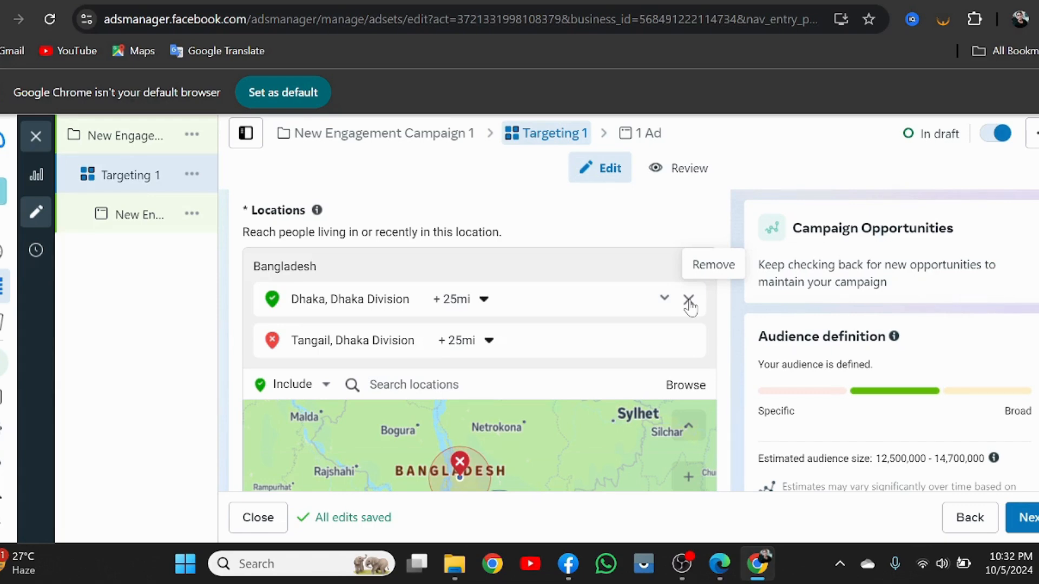
Exclude Rajshahi Division, Bangladesh from the audience locations and remove that exclusion again.
{"action": "left_click", "coordinate": [326, 388]}
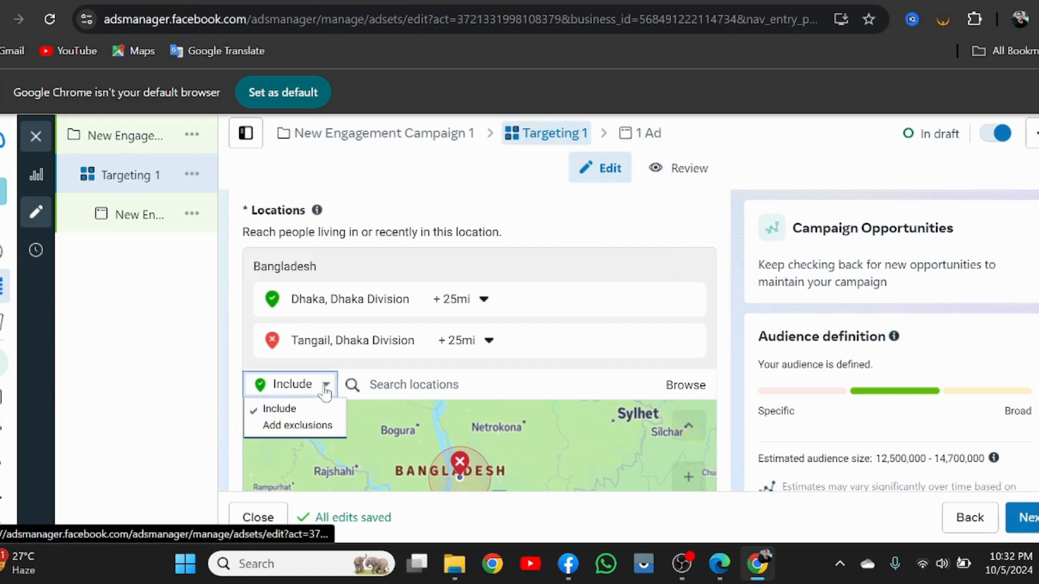
{"action": "left_click", "coordinate": [306, 427]}
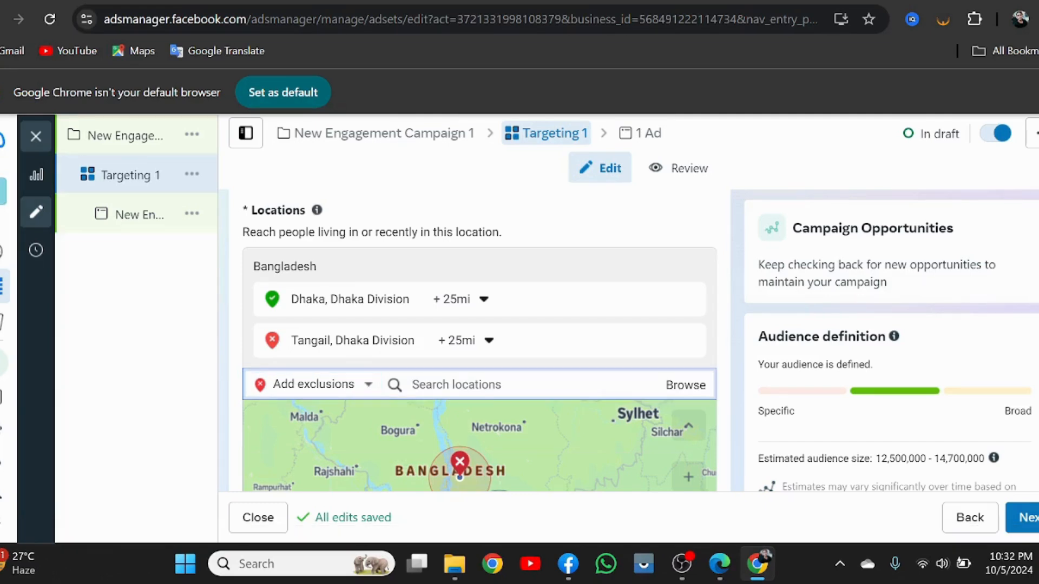
{"action": "type", "text": "r"}
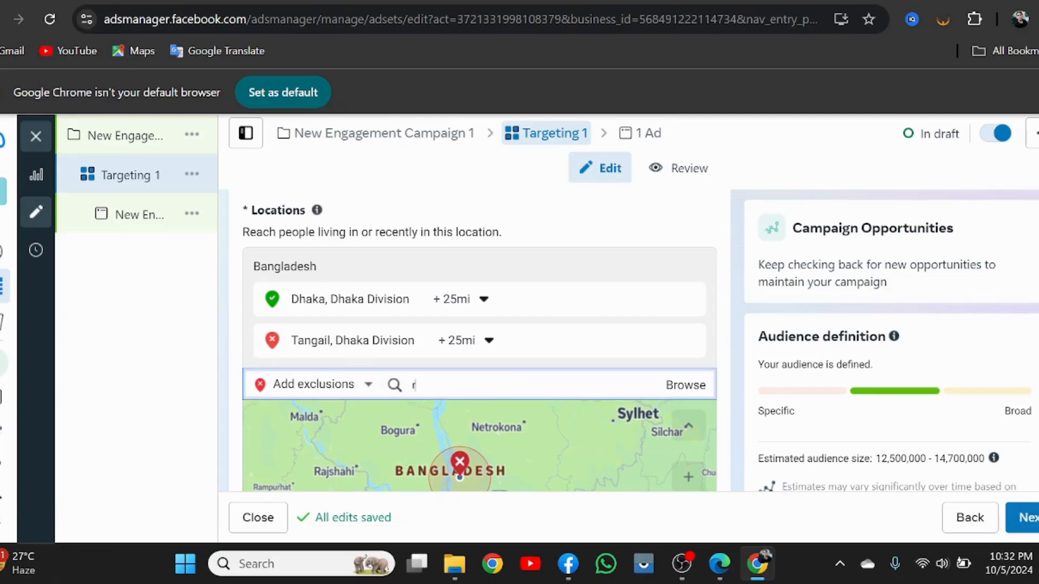
{"action": "type", "text": "aj"}
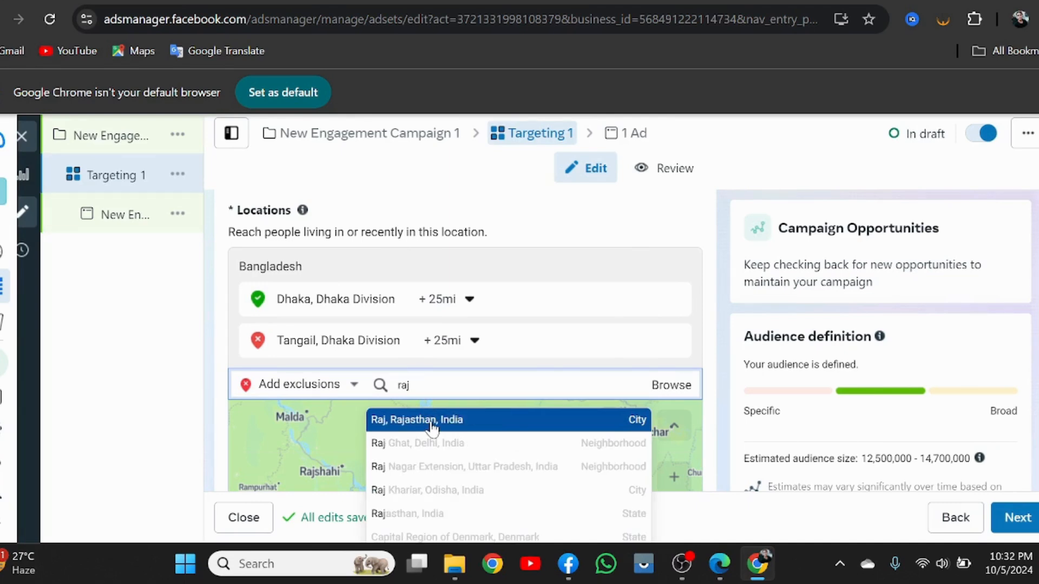
{"action": "type", "text": "sha"}
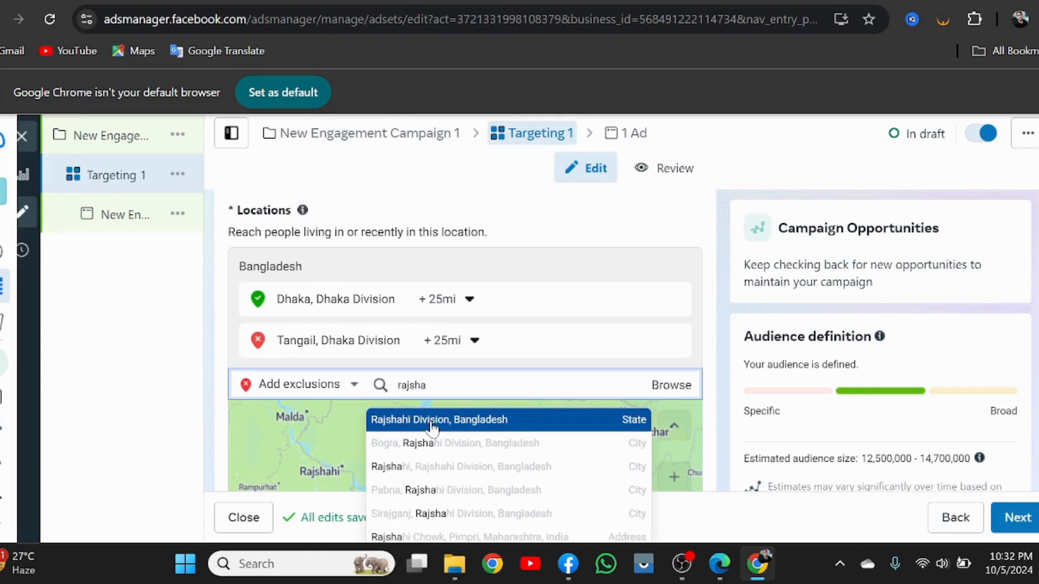
{"action": "type", "text": "hi"}
{"action": "left_click", "coordinate": [415, 425]}
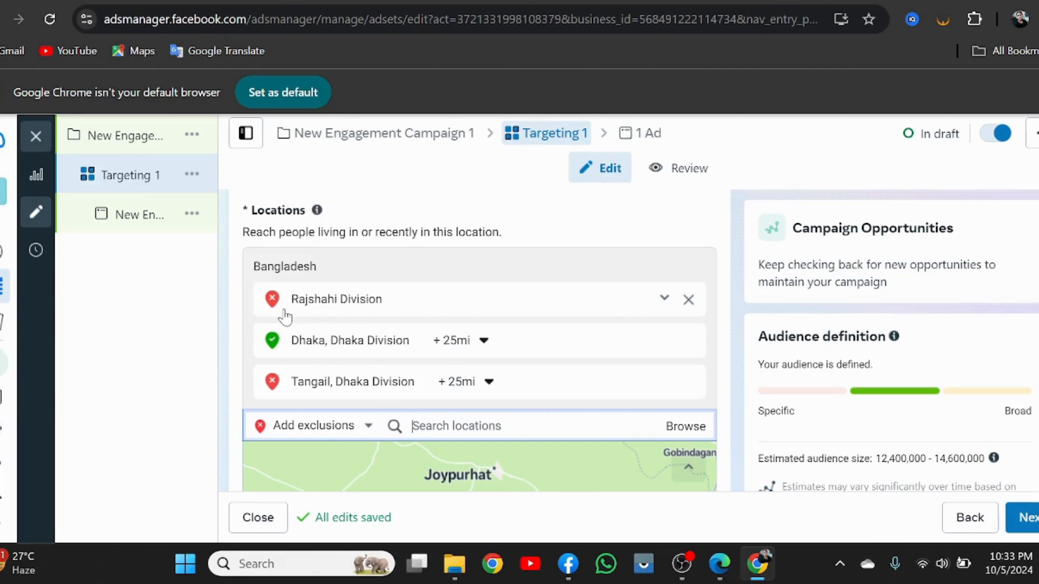
{"action": "left_click", "coordinate": [688, 301]}
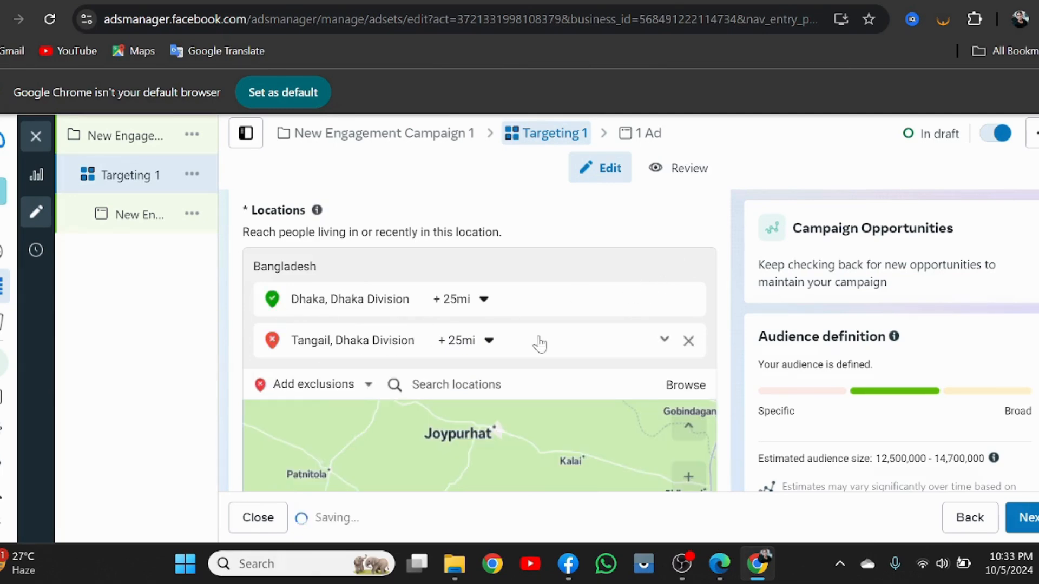
Add the state Rangpur Division, Bangladesh to the included audience locations.
{"action": "left_click", "coordinate": [368, 385]}
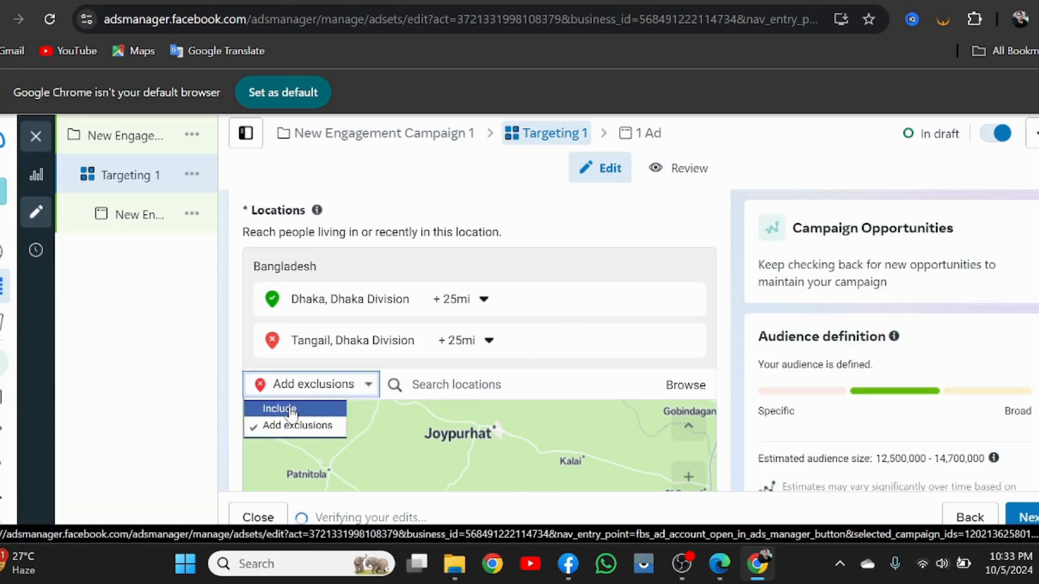
{"action": "left_click", "coordinate": [292, 410]}
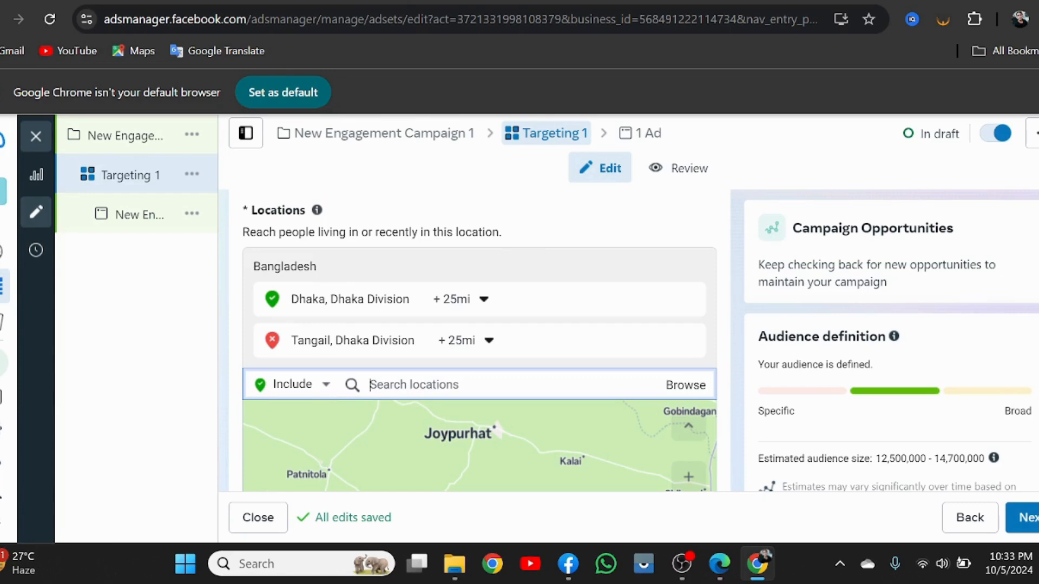
{"action": "type", "text": "rangp"}
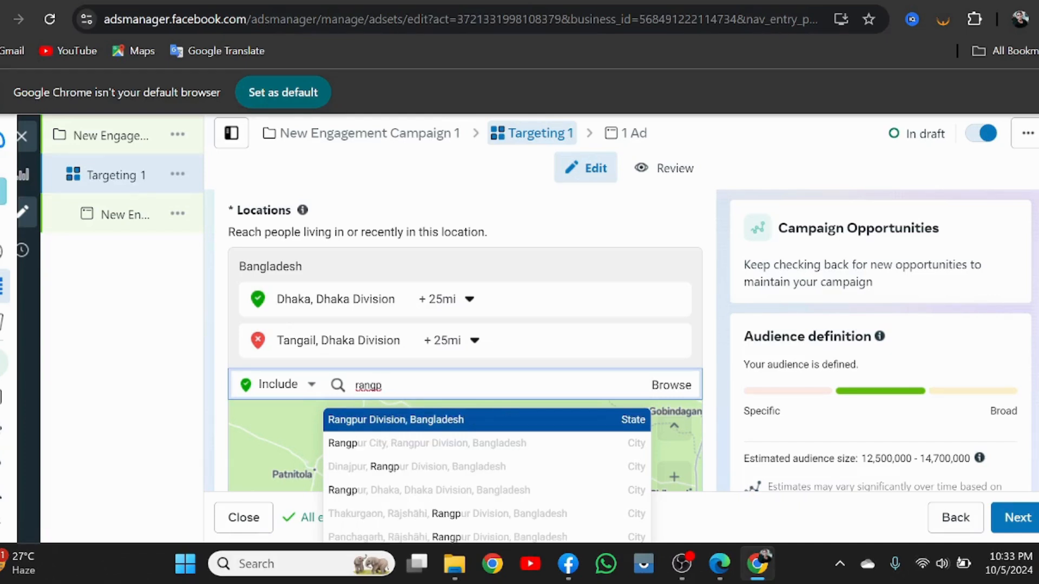
{"action": "left_click", "coordinate": [464, 420]}
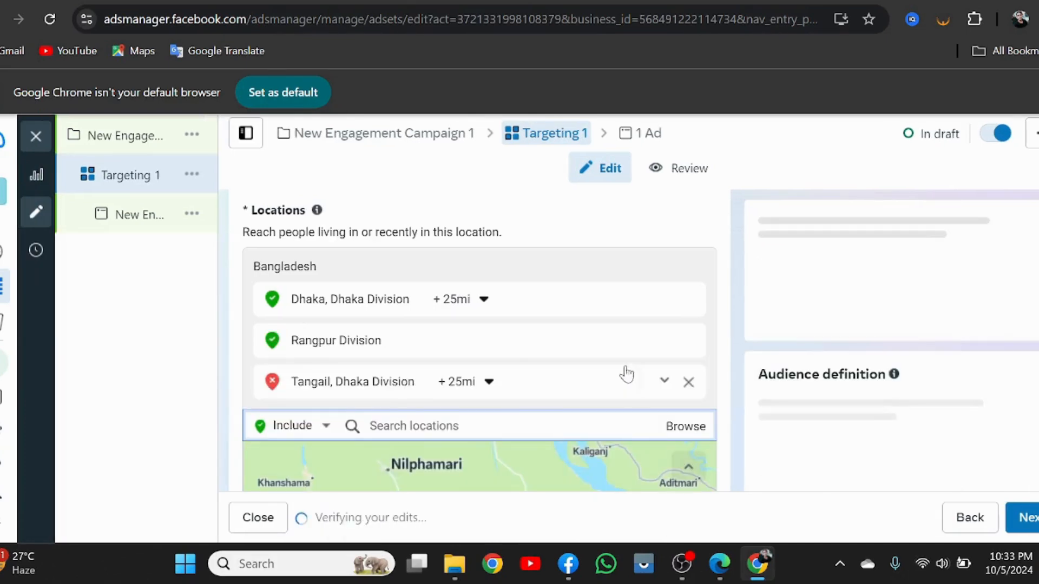
{"action": "scroll", "coordinate": [622, 360], "scroll_direction": "down", "scroll_amount": 3}
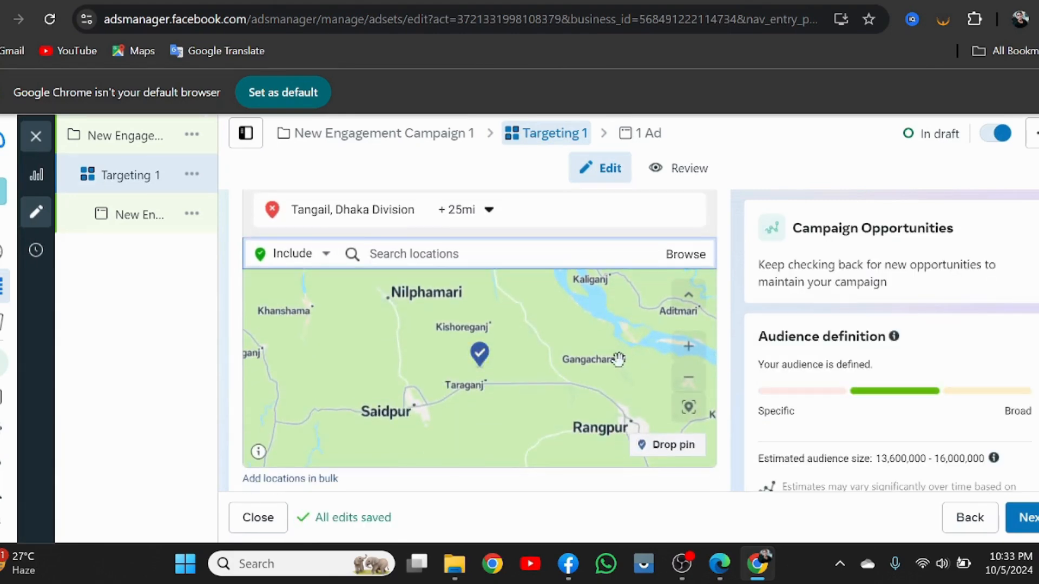
{"action": "scroll", "coordinate": [622, 357], "scroll_direction": "up", "scroll_amount": 3}
{"action": "scroll", "coordinate": [650, 259], "scroll_direction": "up", "scroll_amount": 2}
{"action": "scroll", "coordinate": [654, 251], "scroll_direction": "up", "scroll_amount": 3}
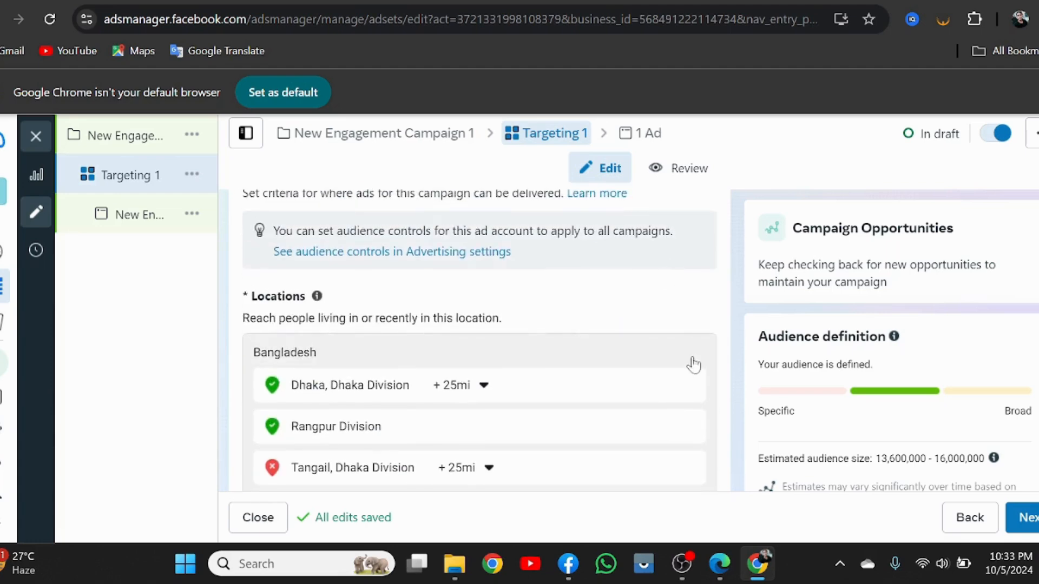
Remove Dhaka and Rangpur Division from the audience locations and include the whole country Bangladesh.
{"action": "left_click", "coordinate": [689, 385]}
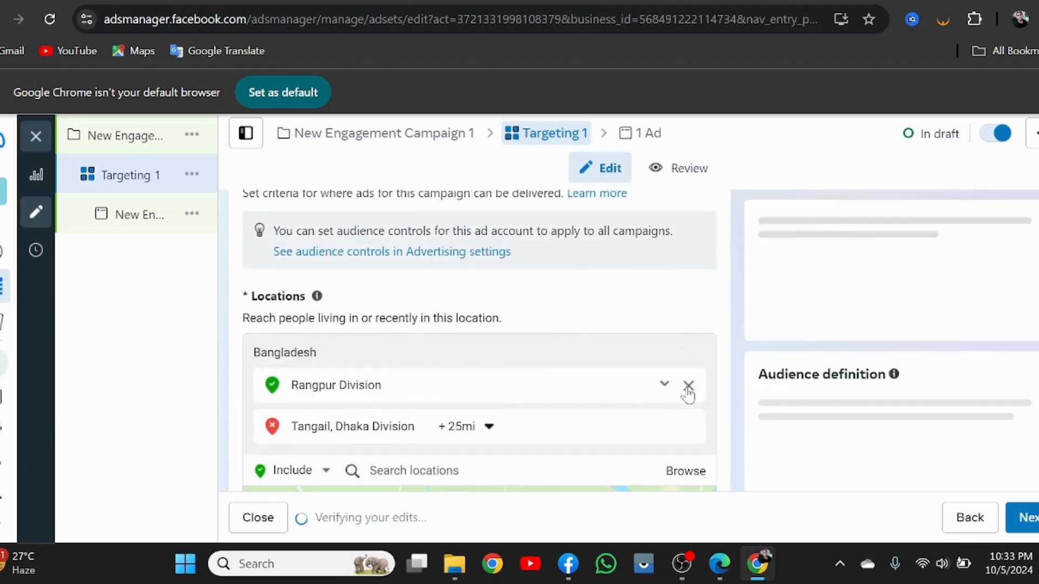
{"action": "left_click", "coordinate": [688, 386]}
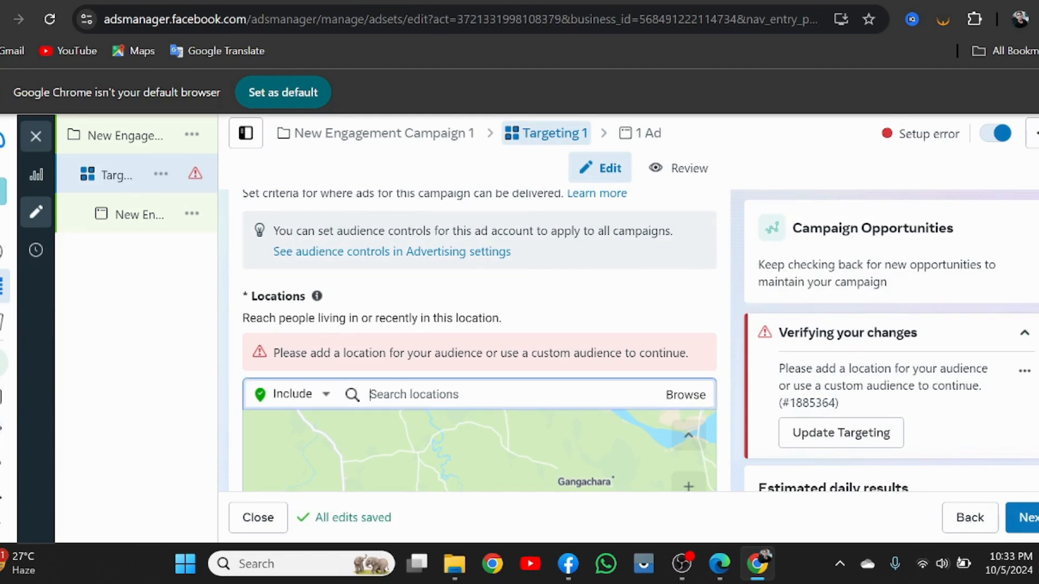
{"action": "type", "text": "Bangl"}
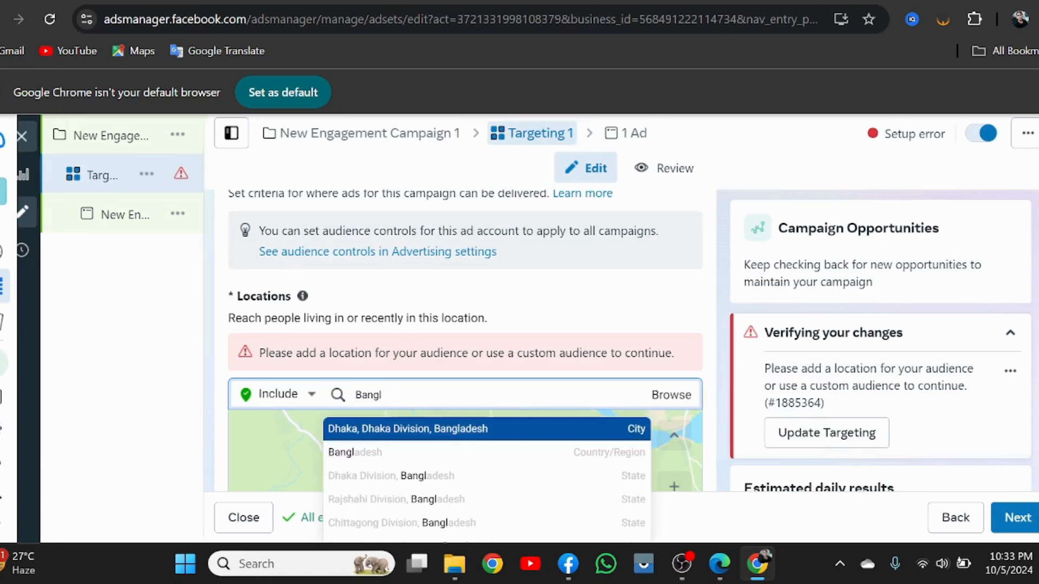
{"action": "type", "text": "a"}
{"action": "left_click", "coordinate": [399, 433]}
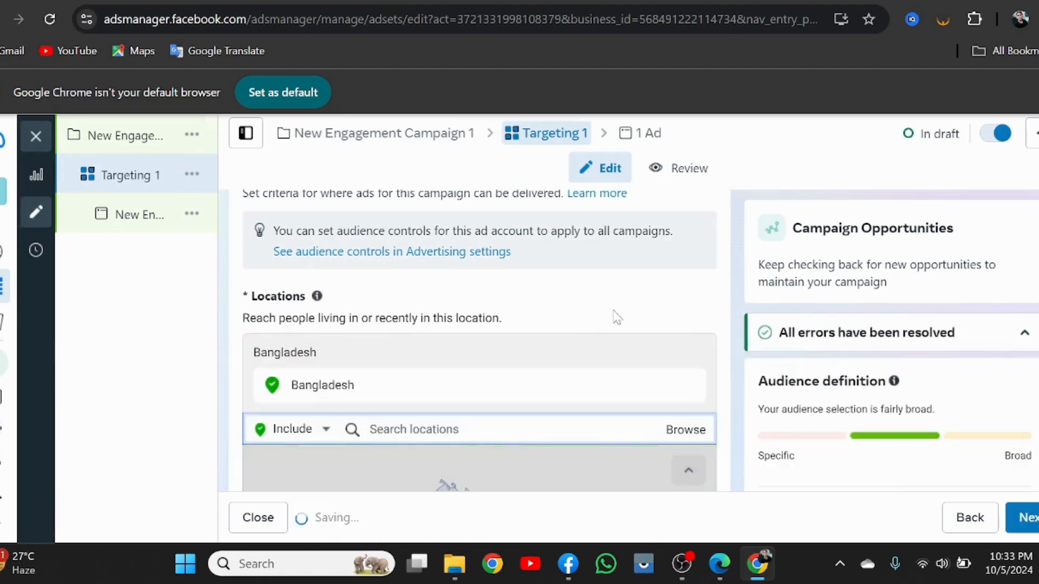
Expand the additional audience controls and examine the minimum age, custom audience exclusions and languages.
{"action": "scroll", "coordinate": [617, 311], "scroll_direction": "down", "scroll_amount": 3}
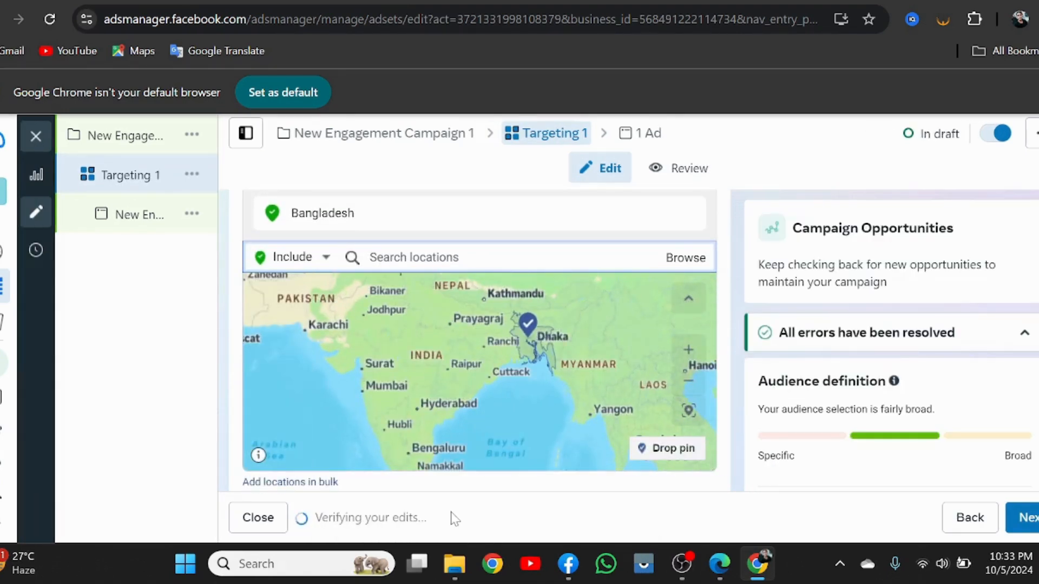
{"action": "scroll", "coordinate": [454, 490], "scroll_direction": "down", "scroll_amount": 3}
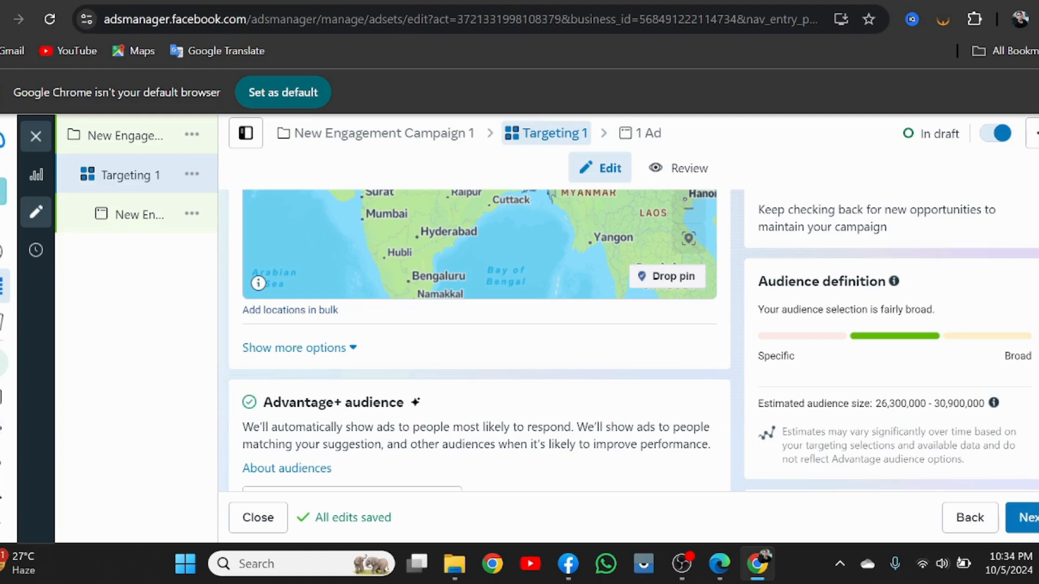
{"action": "scroll", "coordinate": [475, 400], "scroll_direction": "up", "scroll_amount": 3}
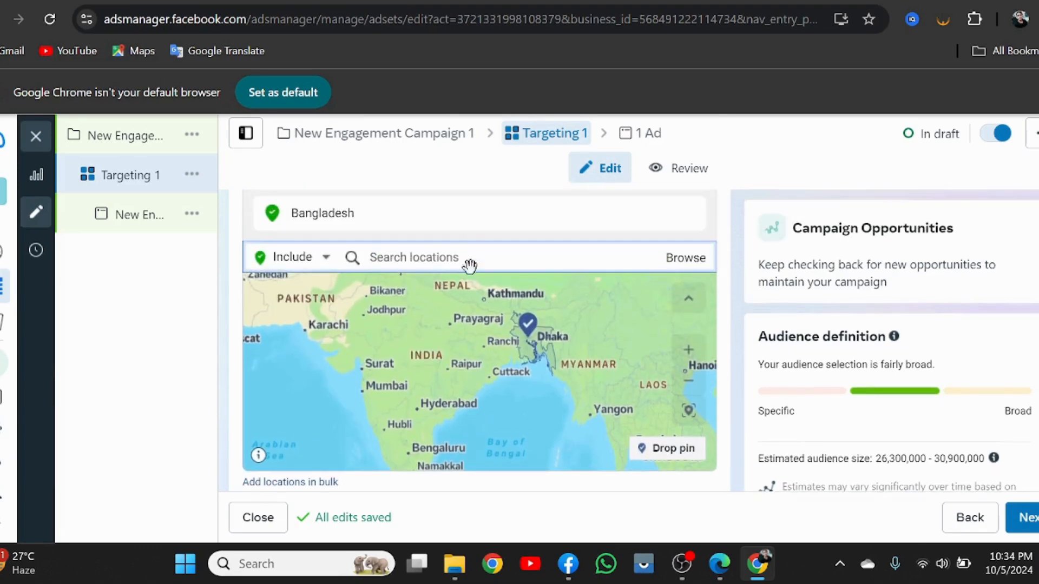
{"action": "scroll", "coordinate": [474, 219], "scroll_direction": "down", "scroll_amount": 3}
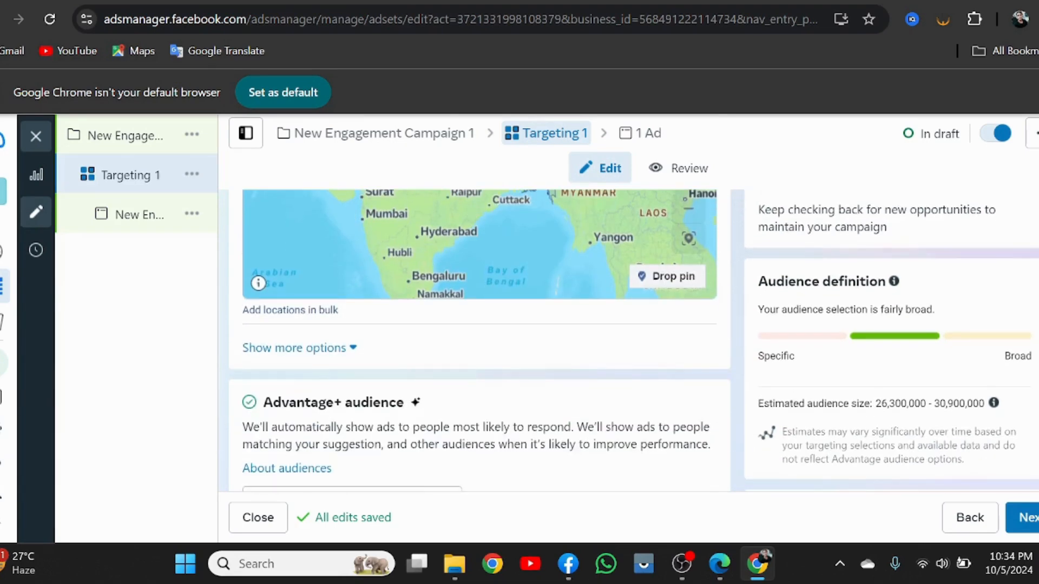
{"action": "left_click", "coordinate": [308, 349]}
{"action": "scroll", "coordinate": [436, 360], "scroll_direction": "down", "scroll_amount": 3}
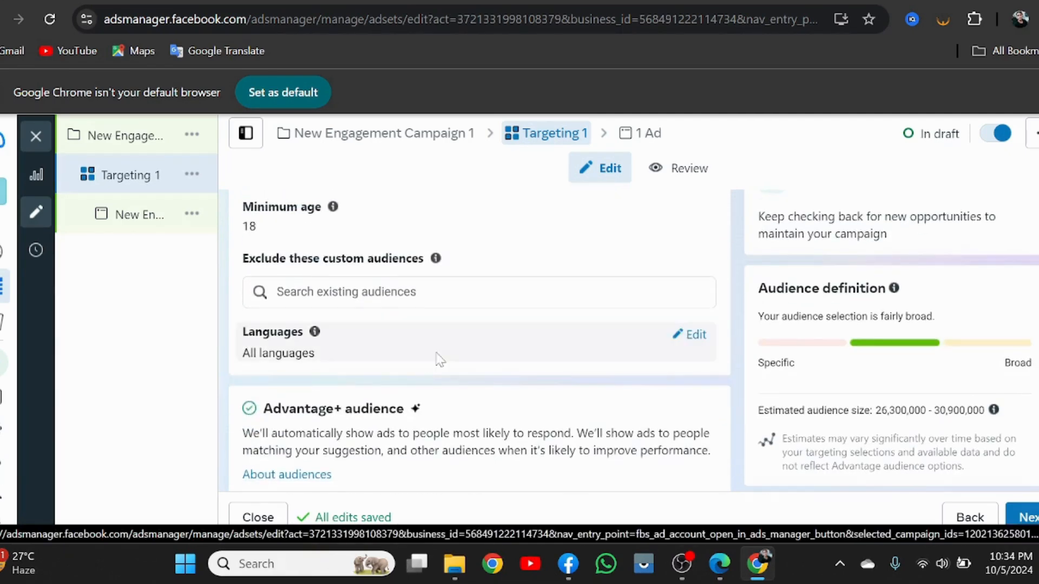
{"action": "scroll", "coordinate": [439, 360], "scroll_direction": "up", "scroll_amount": 2}
{"action": "scroll", "coordinate": [398, 341], "scroll_direction": "down", "scroll_amount": 2}
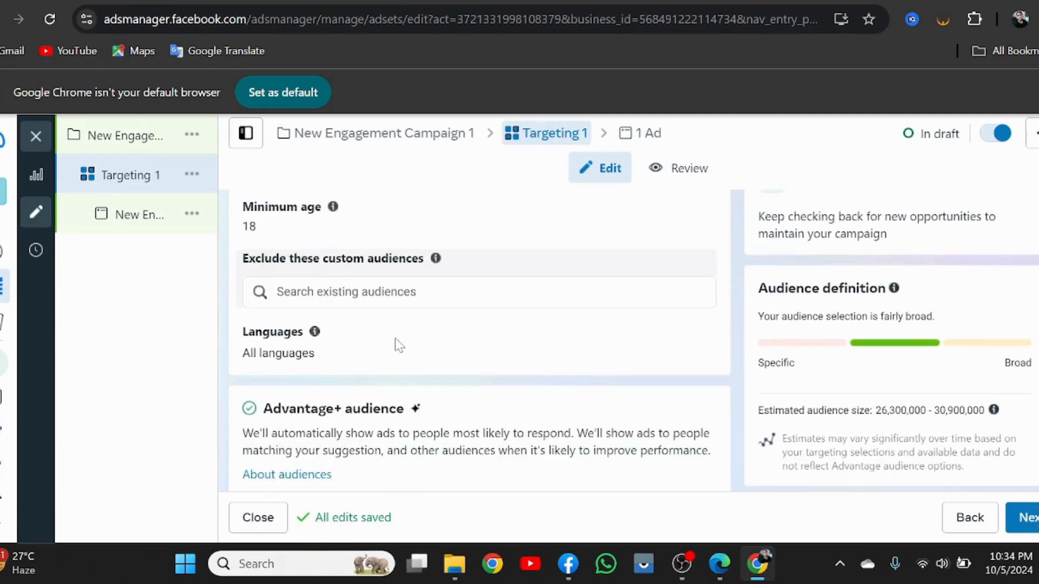
{"action": "scroll", "coordinate": [378, 349], "scroll_direction": "up", "scroll_amount": 2}
{"action": "scroll", "coordinate": [379, 348], "scroll_direction": "down", "scroll_amount": 3}
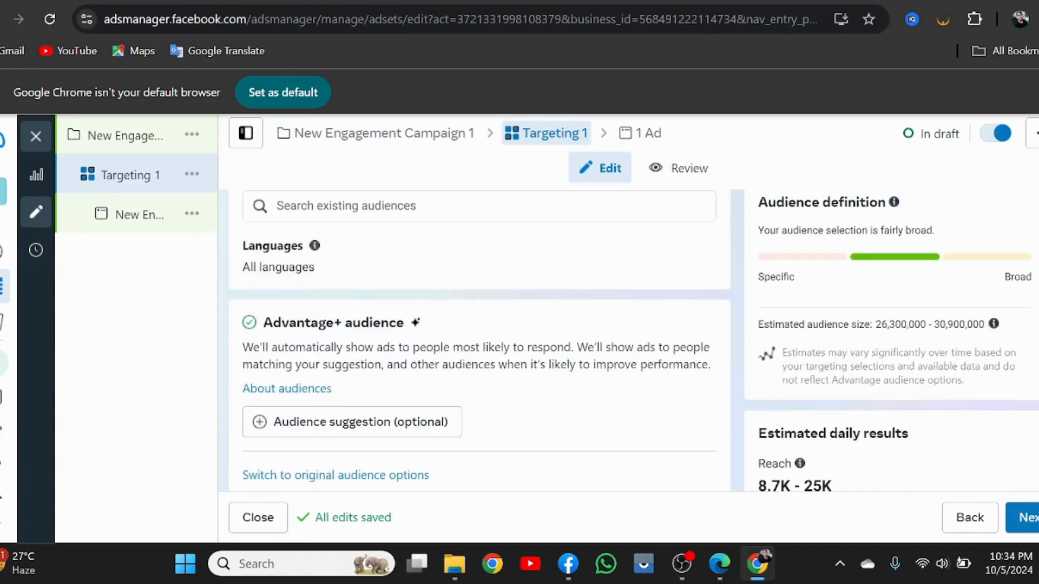
Open the information about audiences for Advantage+ audience and look over the audience suggestion and placement settings.
{"action": "left_click", "coordinate": [280, 388]}
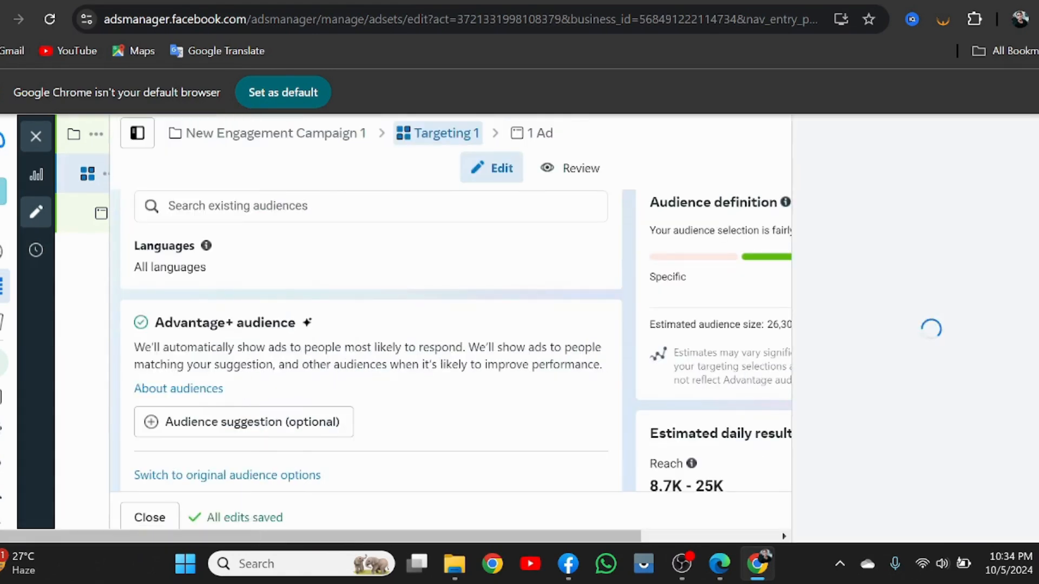
{"action": "scroll", "coordinate": [290, 387], "scroll_direction": "down", "scroll_amount": 1}
{"action": "scroll", "coordinate": [381, 357], "scroll_direction": "down", "scroll_amount": 2}
{"action": "scroll", "coordinate": [389, 364], "scroll_direction": "up", "scroll_amount": 5}
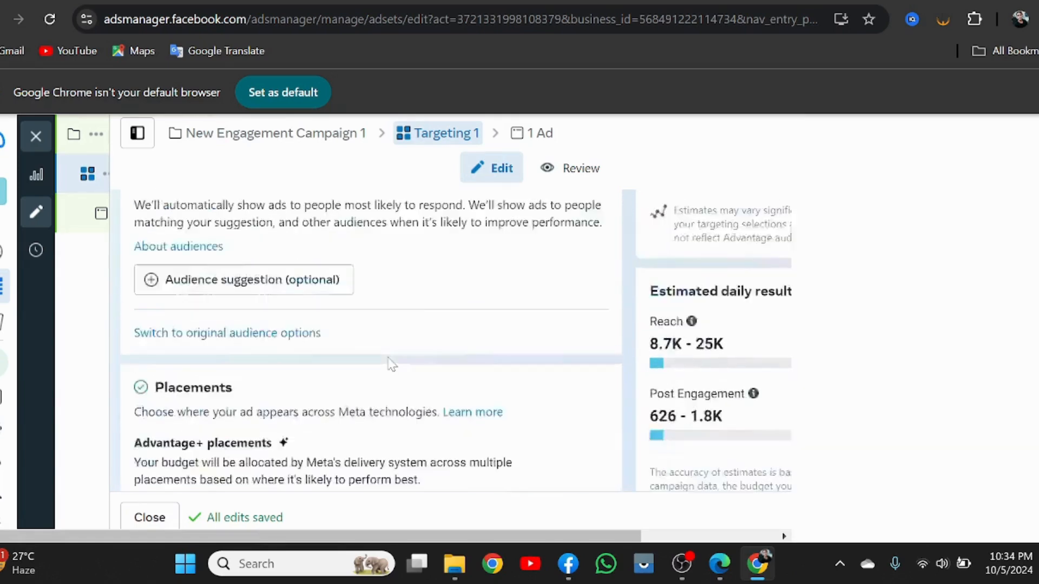
Expand the additional placement options and look over the brand safety and suitability settings.
{"action": "scroll", "coordinate": [391, 364], "scroll_direction": "down", "scroll_amount": 5}
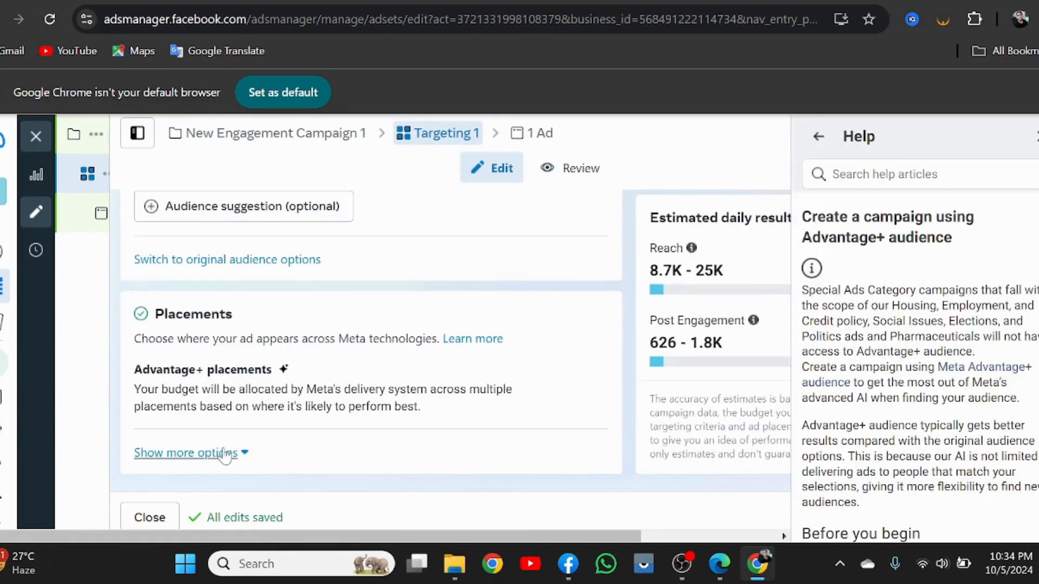
{"action": "left_click", "coordinate": [230, 453]}
{"action": "scroll", "coordinate": [408, 360], "scroll_direction": "down", "scroll_amount": 5}
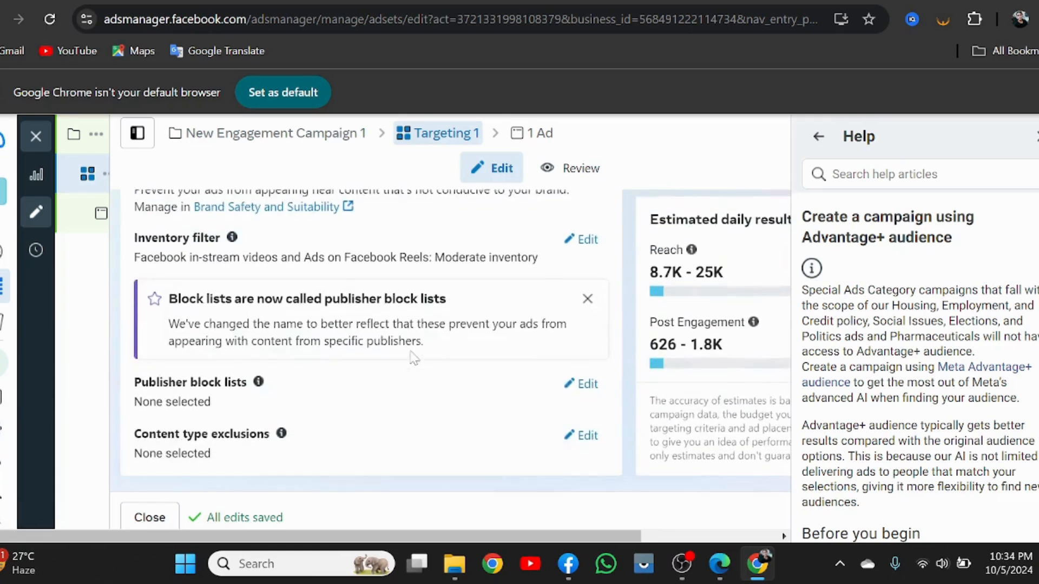
{"action": "scroll", "coordinate": [418, 357], "scroll_direction": "up", "scroll_amount": 1}
{"action": "scroll", "coordinate": [419, 357], "scroll_direction": "up", "scroll_amount": 10}
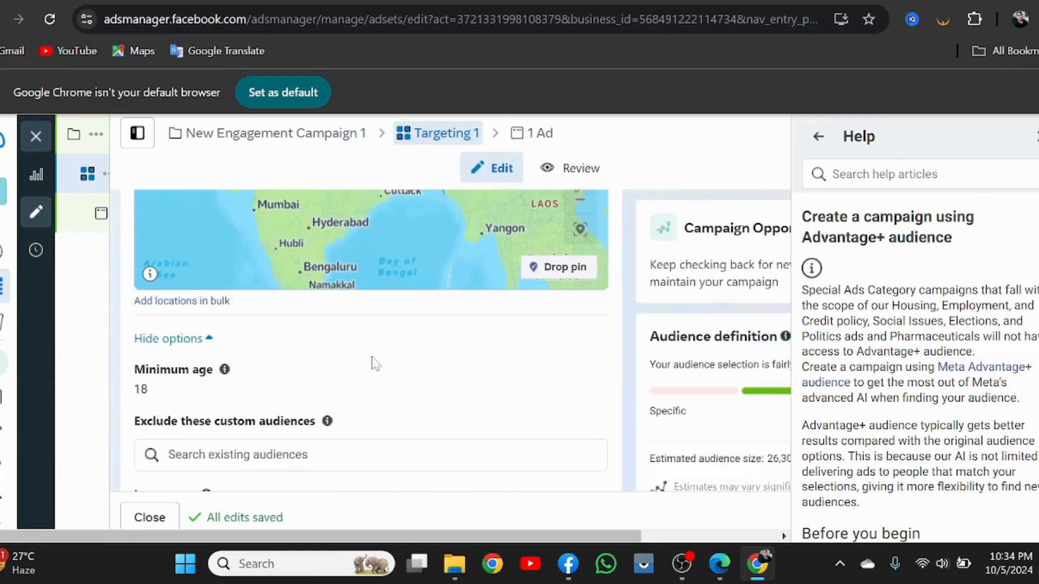
Open the optional audience suggestion fields under Advantage+ audience.
{"action": "scroll", "coordinate": [365, 365], "scroll_direction": "down", "scroll_amount": 5}
{"action": "scroll", "coordinate": [286, 378], "scroll_direction": "up", "scroll_amount": 2}
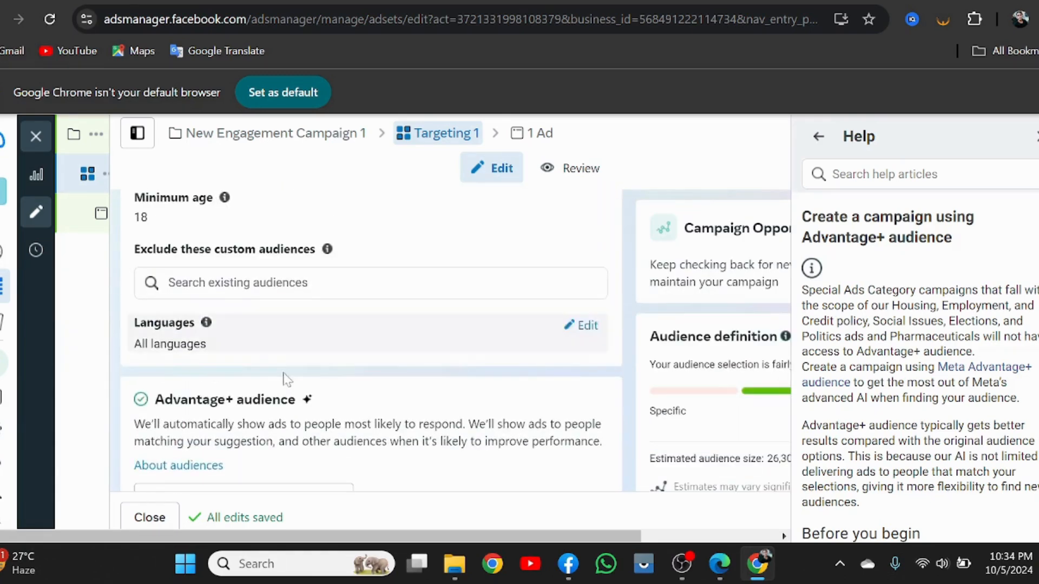
{"action": "scroll", "coordinate": [282, 383], "scroll_direction": "down", "scroll_amount": 2}
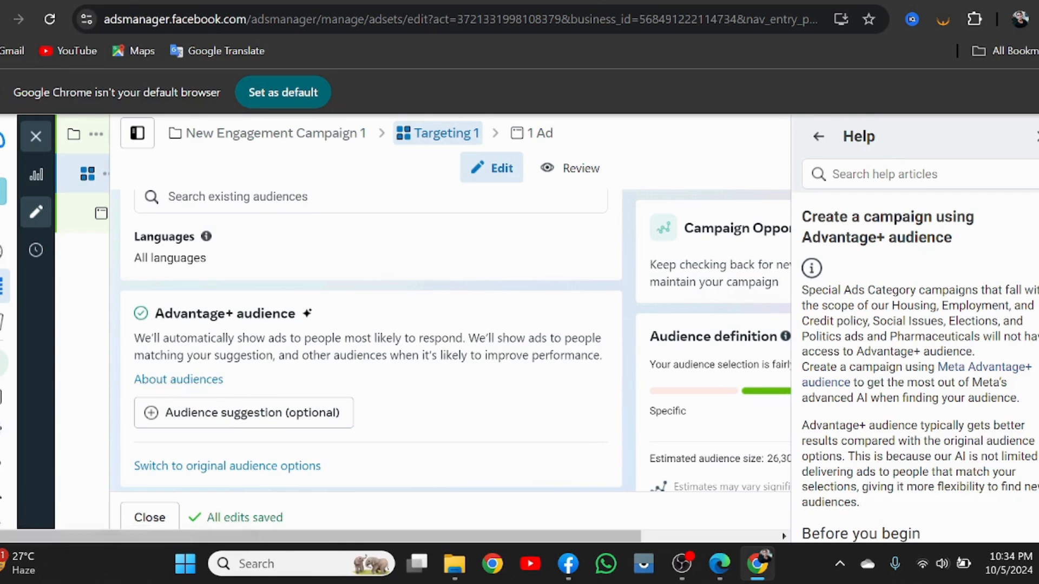
{"action": "left_click", "coordinate": [225, 411]}
{"action": "scroll", "coordinate": [415, 304], "scroll_direction": "down", "scroll_amount": 3}
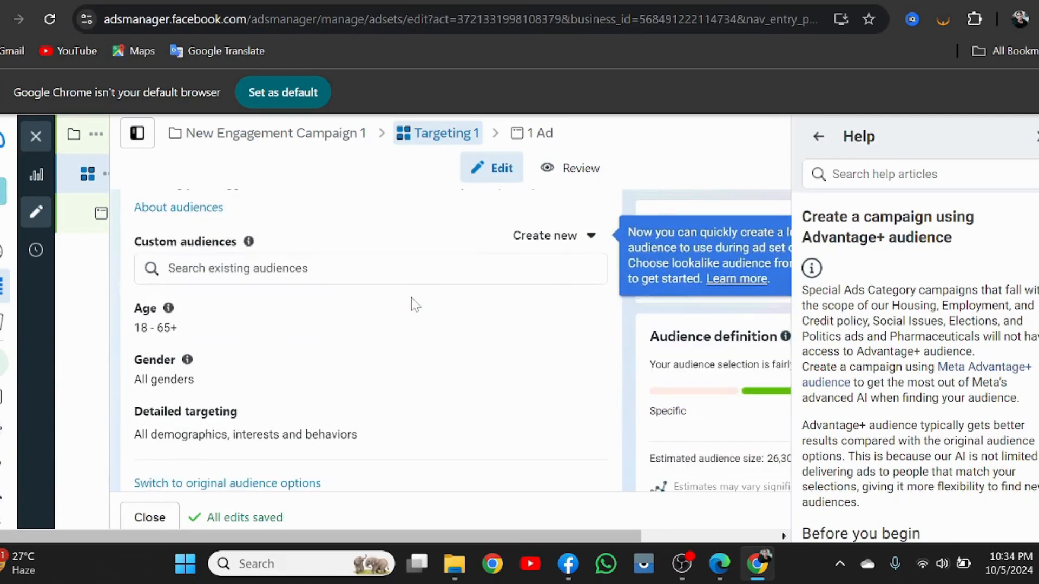
Review the ad set's scheduling options, included locations, minimum age, custom audience exclusions and languages.
{"action": "scroll", "coordinate": [406, 302], "scroll_direction": "up", "scroll_amount": 4}
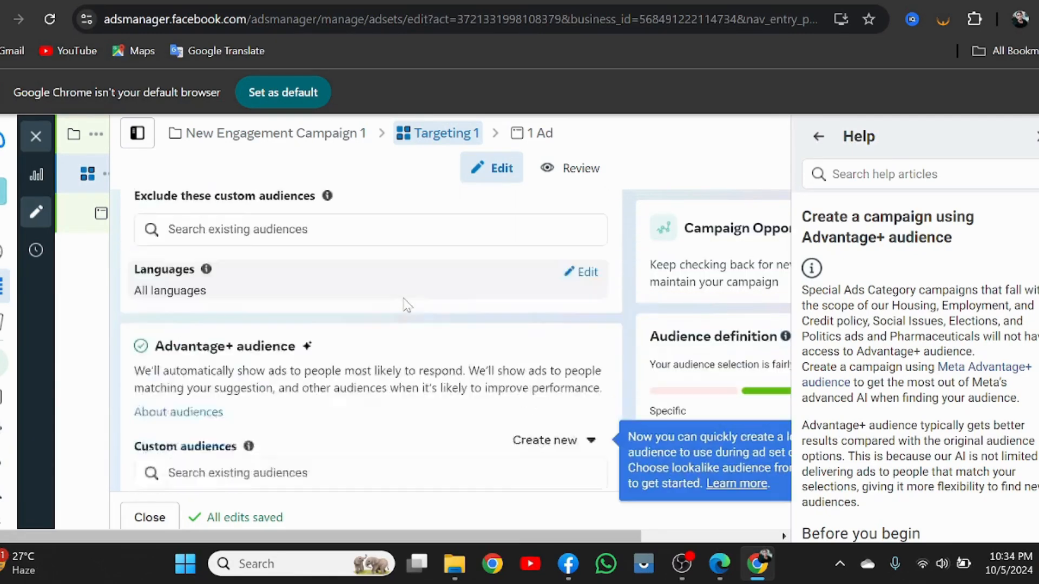
{"action": "scroll", "coordinate": [346, 314], "scroll_direction": "up", "scroll_amount": 5}
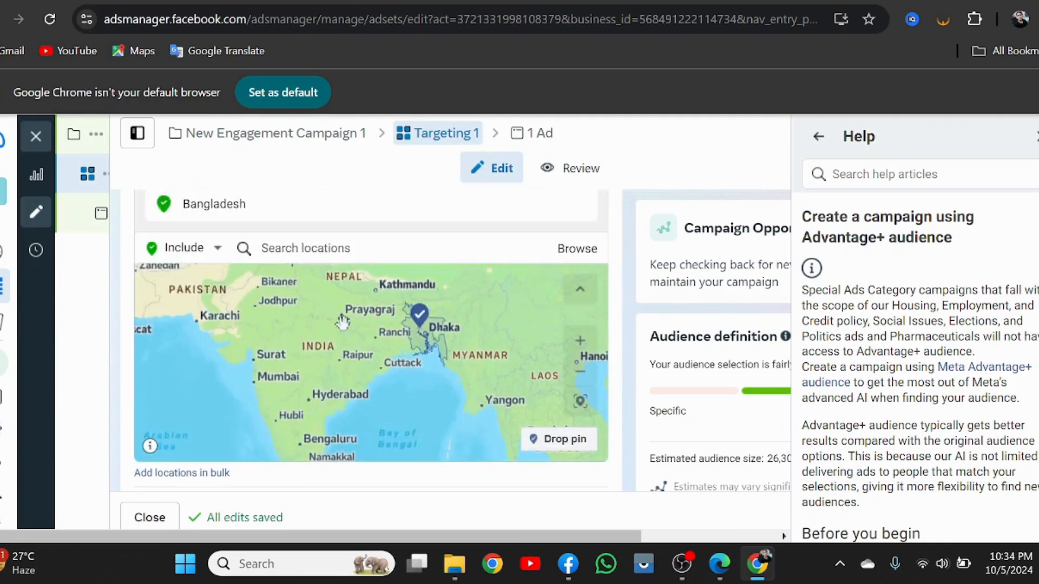
{"action": "scroll", "coordinate": [352, 292], "scroll_direction": "up", "scroll_amount": 5}
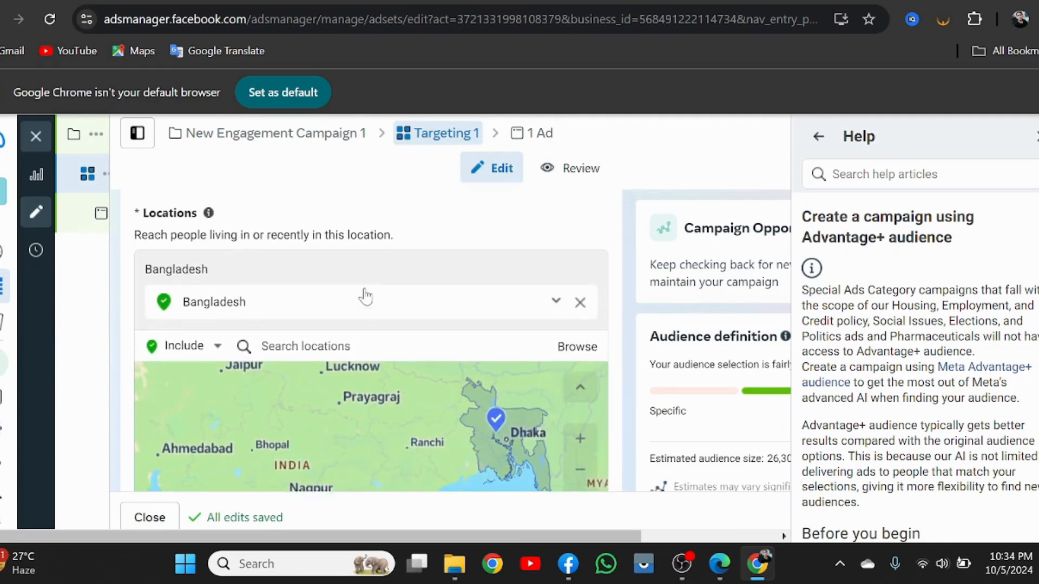
{"action": "scroll", "coordinate": [364, 296], "scroll_direction": "up", "scroll_amount": 5}
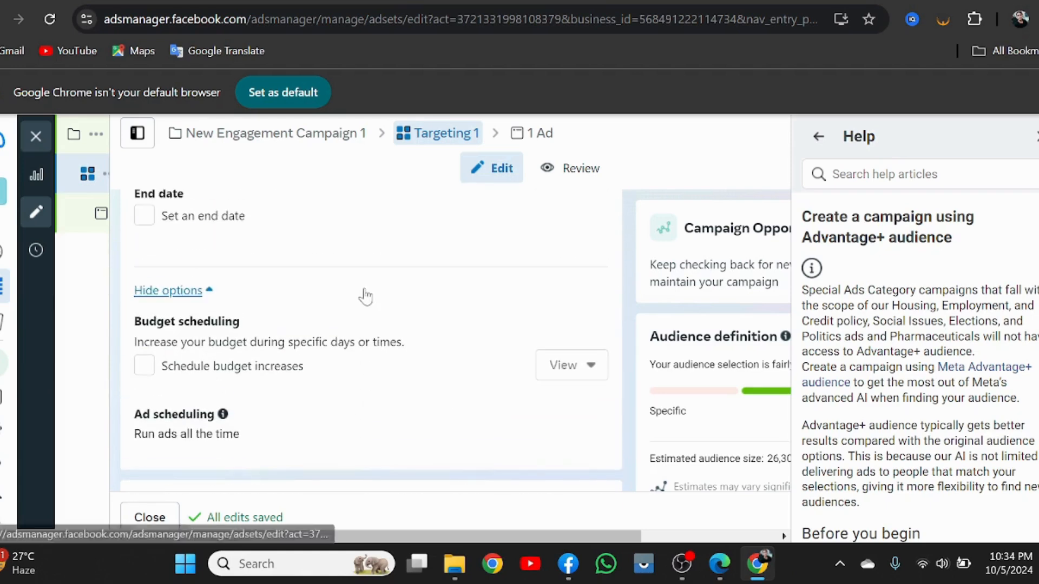
{"action": "scroll", "coordinate": [364, 296], "scroll_direction": "down", "scroll_amount": 6}
{"action": "scroll", "coordinate": [364, 295], "scroll_direction": "down", "scroll_amount": 6}
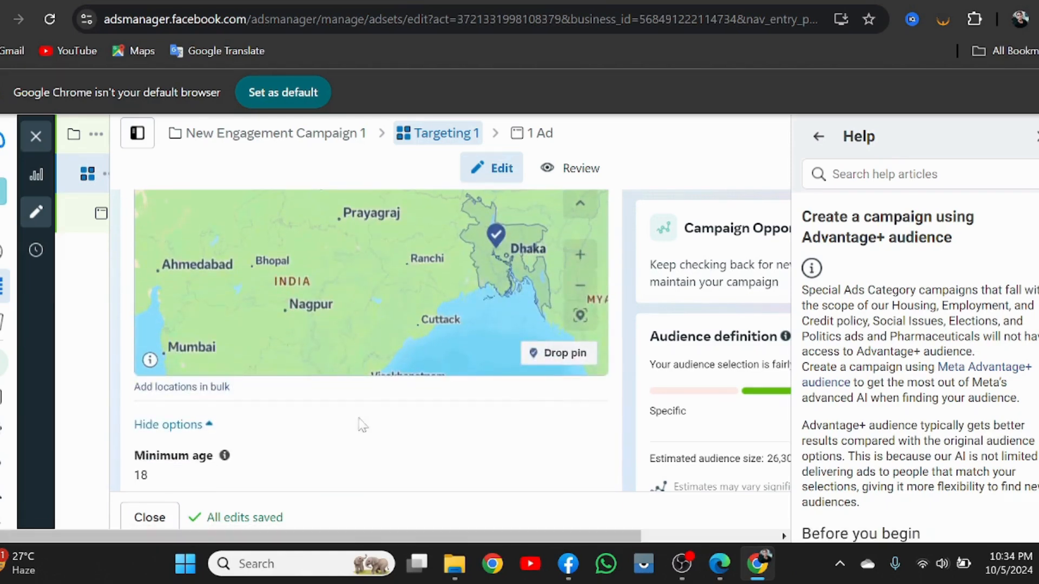
{"action": "scroll", "coordinate": [352, 443], "scroll_direction": "up", "scroll_amount": 5}
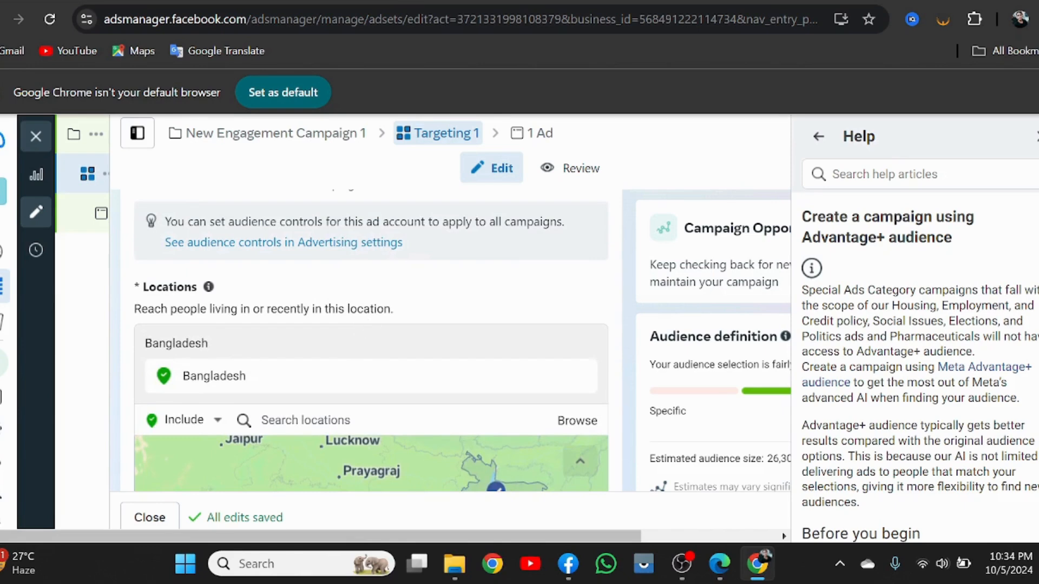
{"action": "scroll", "coordinate": [375, 344], "scroll_direction": "down", "scroll_amount": 6}
{"action": "scroll", "coordinate": [348, 379], "scroll_direction": "down", "scroll_amount": 6}
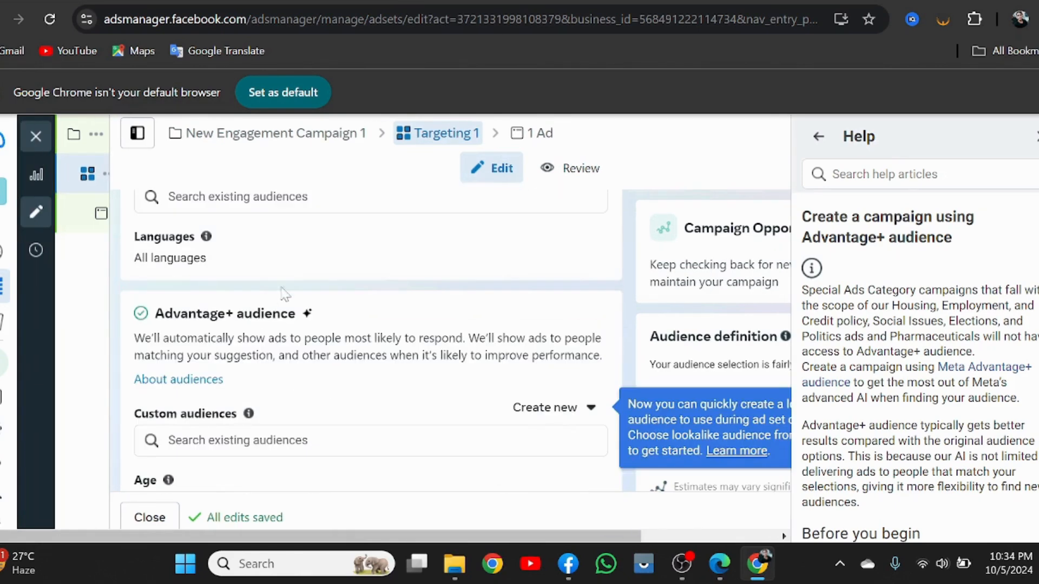
Open the age range in the audience suggestion for editing and set its maximum age to 40.
{"action": "scroll", "coordinate": [267, 366], "scroll_direction": "down", "scroll_amount": 3}
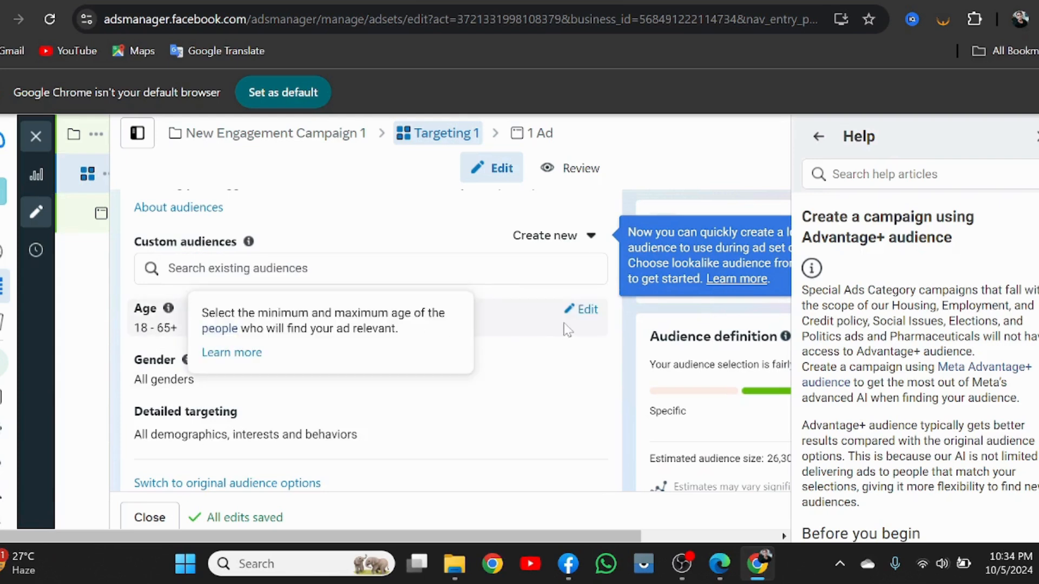
{"action": "left_click", "coordinate": [569, 314]}
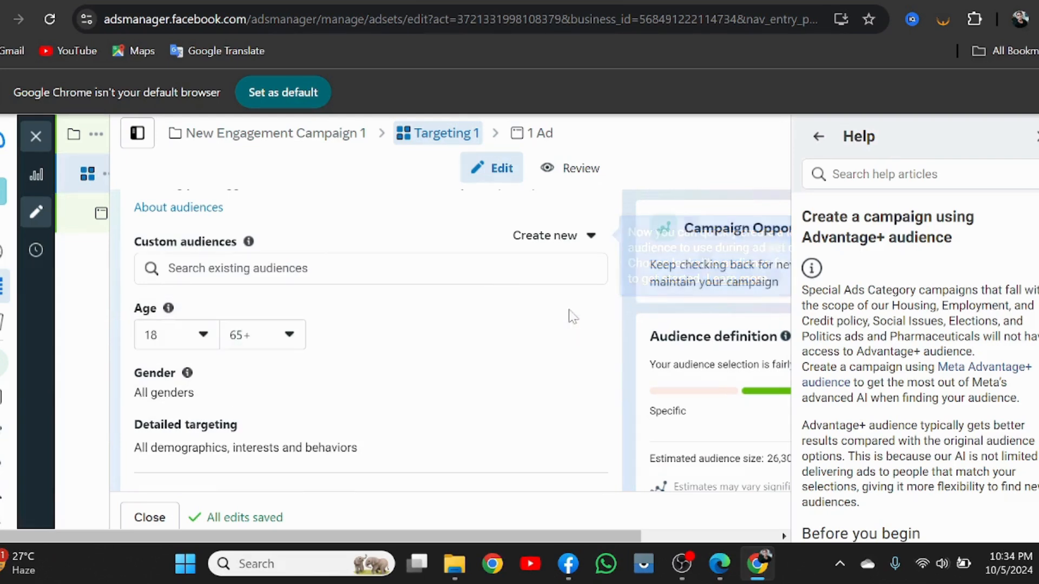
{"action": "left_click", "coordinate": [203, 338]}
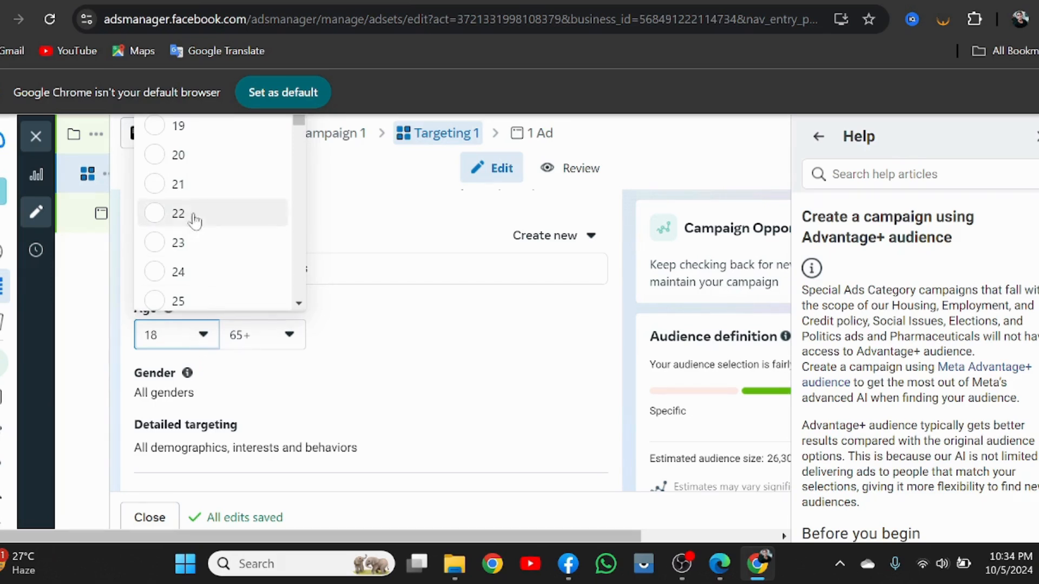
{"action": "left_click", "coordinate": [354, 370]}
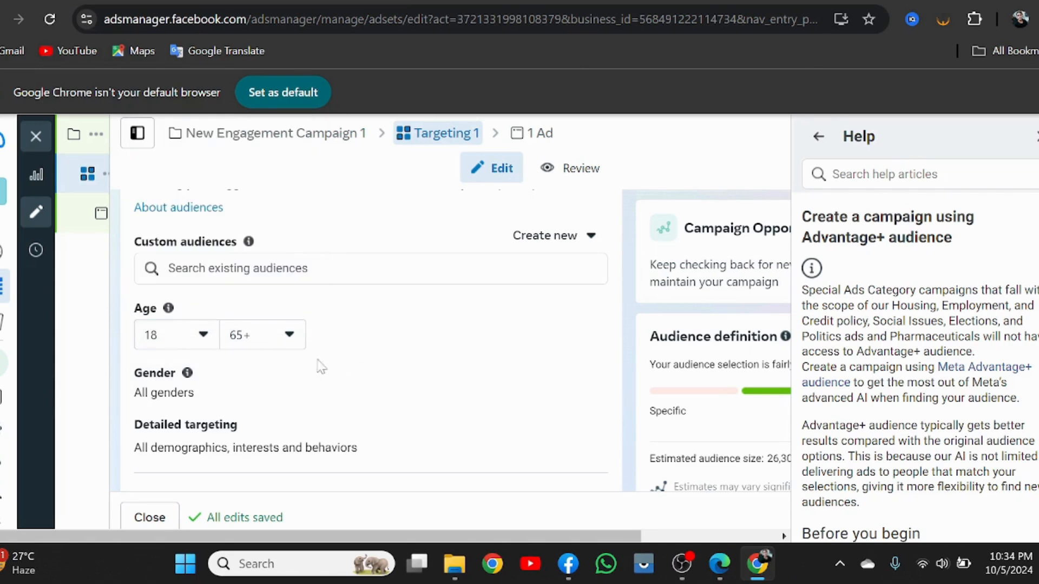
{"action": "left_click", "coordinate": [287, 338]}
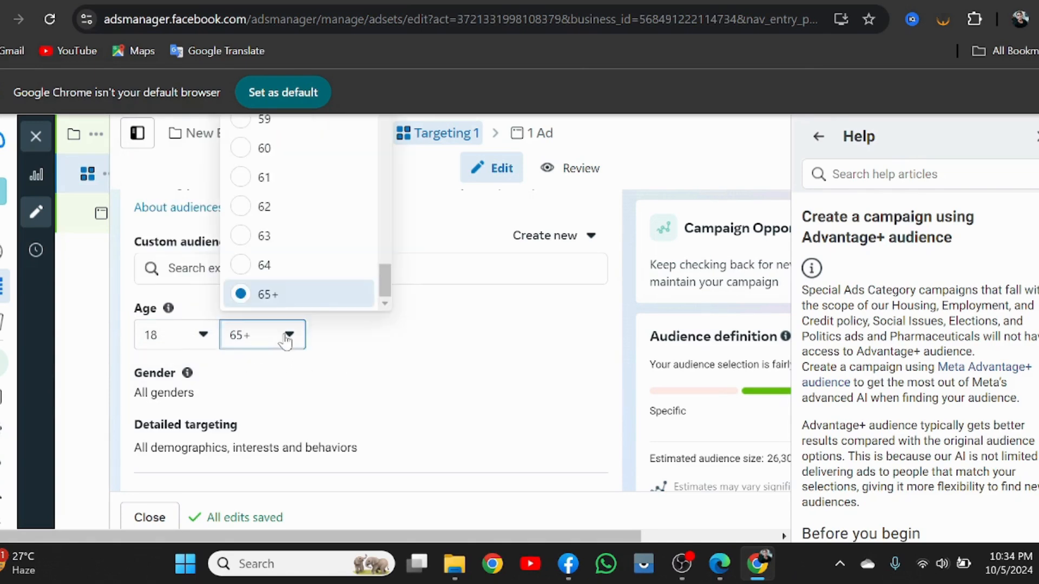
{"action": "scroll", "coordinate": [277, 241], "scroll_direction": "up", "scroll_amount": 6}
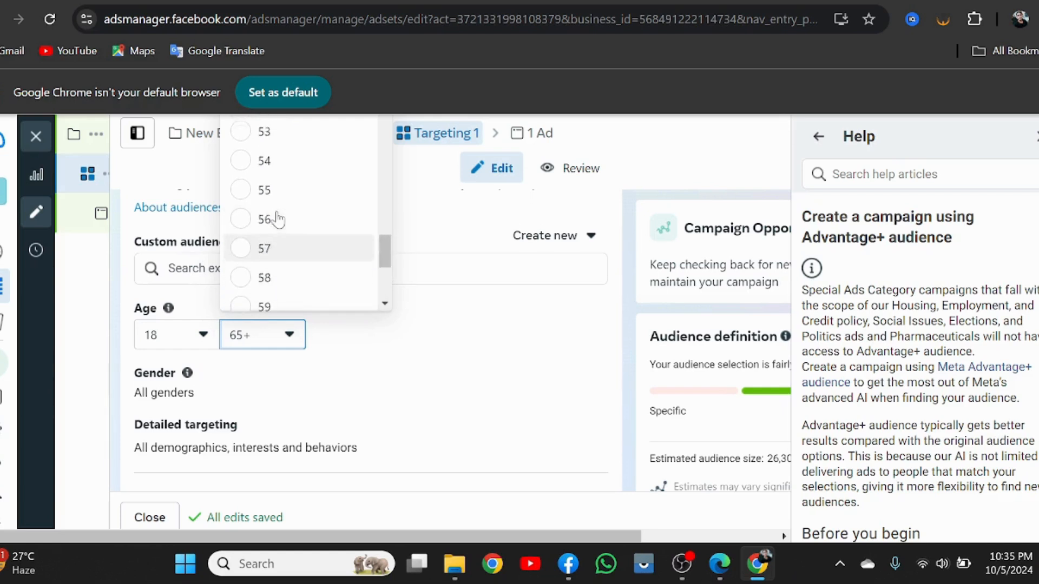
{"action": "scroll", "coordinate": [273, 213], "scroll_direction": "up", "scroll_amount": 1}
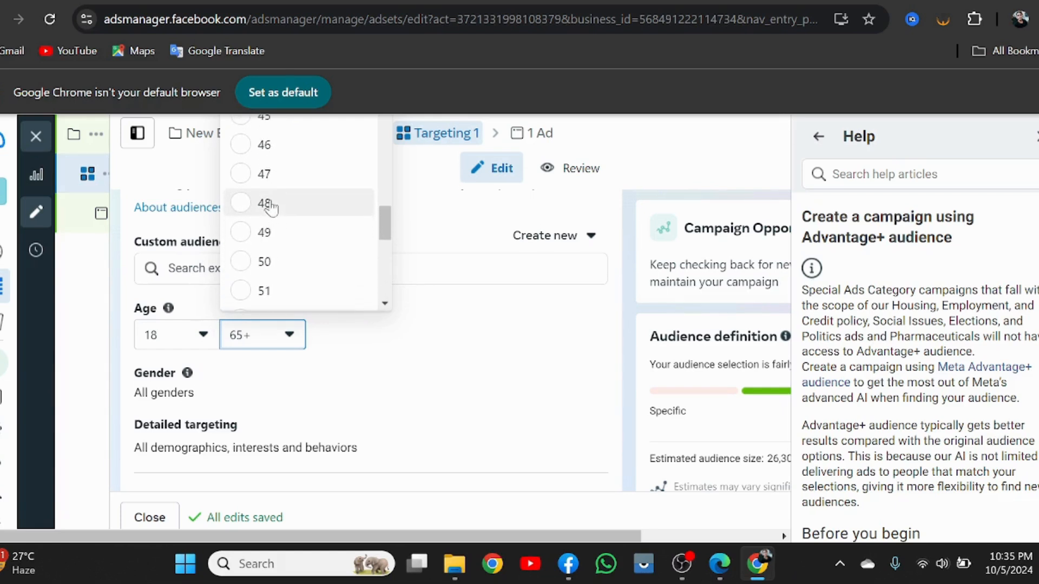
{"action": "scroll", "coordinate": [271, 208], "scroll_direction": "up", "scroll_amount": 2}
{"action": "scroll", "coordinate": [268, 209], "scroll_direction": "up", "scroll_amount": 2}
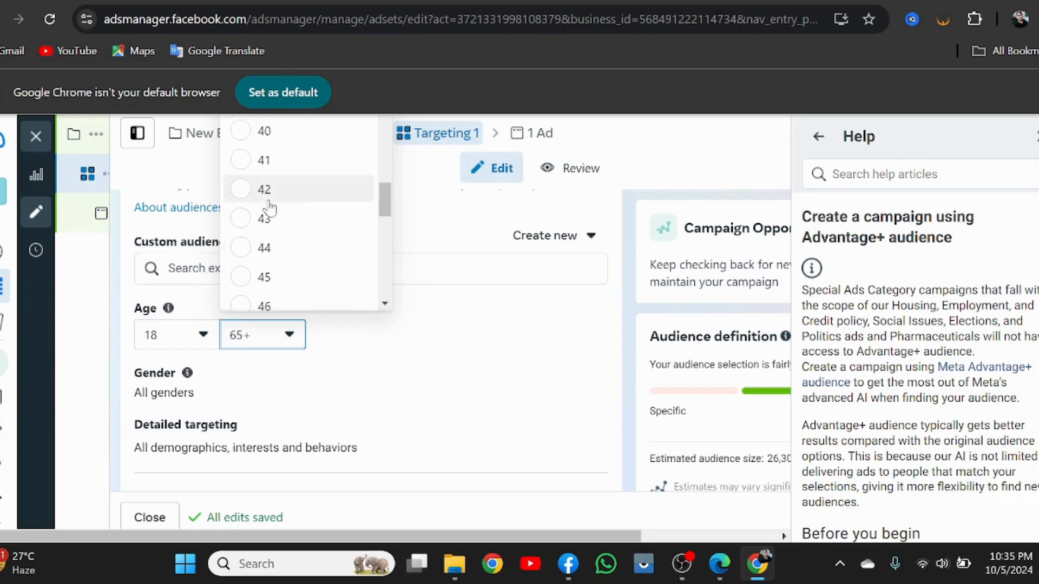
{"action": "scroll", "coordinate": [249, 211], "scroll_direction": "up", "scroll_amount": 2}
{"action": "left_click", "coordinate": [241, 216]}
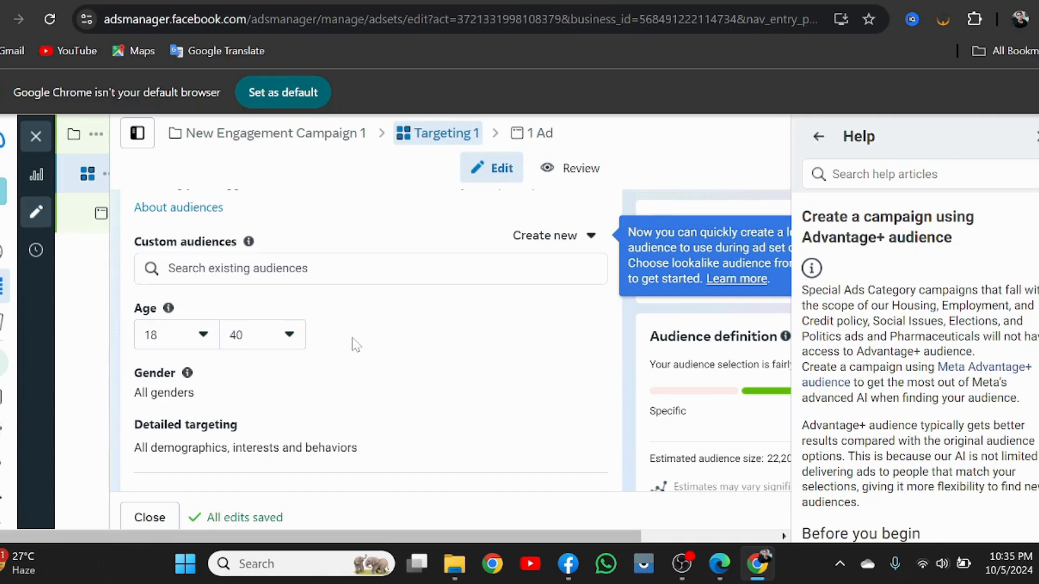
Open detailed targeting for editing in the audience suggestion and close the help article about Advantage+ audience.
{"action": "scroll", "coordinate": [352, 349], "scroll_direction": "down", "scroll_amount": 2}
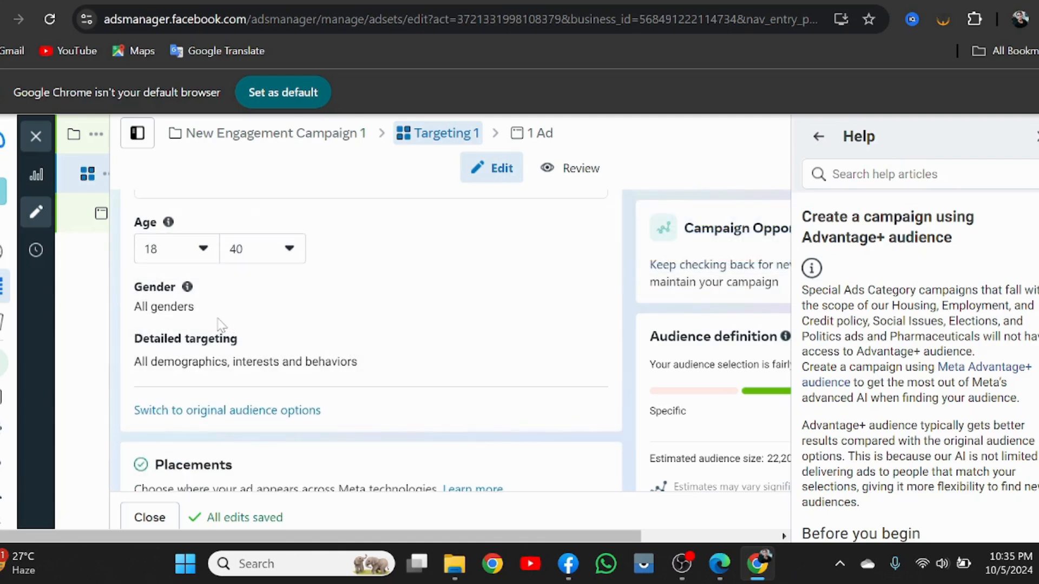
{"action": "mouse_move", "coordinate": [212, 342]}
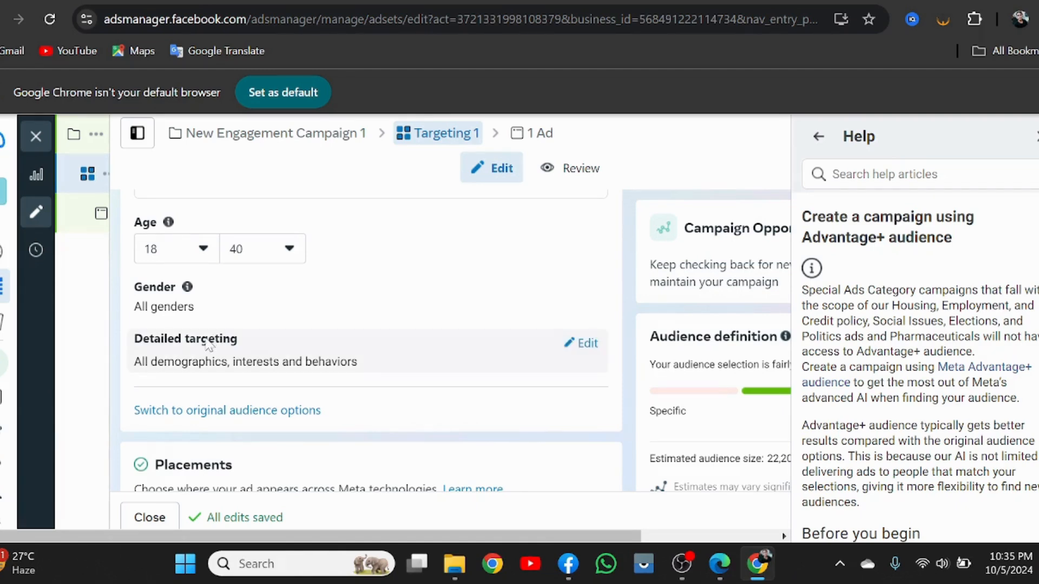
{"action": "left_click", "coordinate": [584, 347]}
{"action": "scroll", "coordinate": [429, 340], "scroll_direction": "down", "scroll_amount": 3}
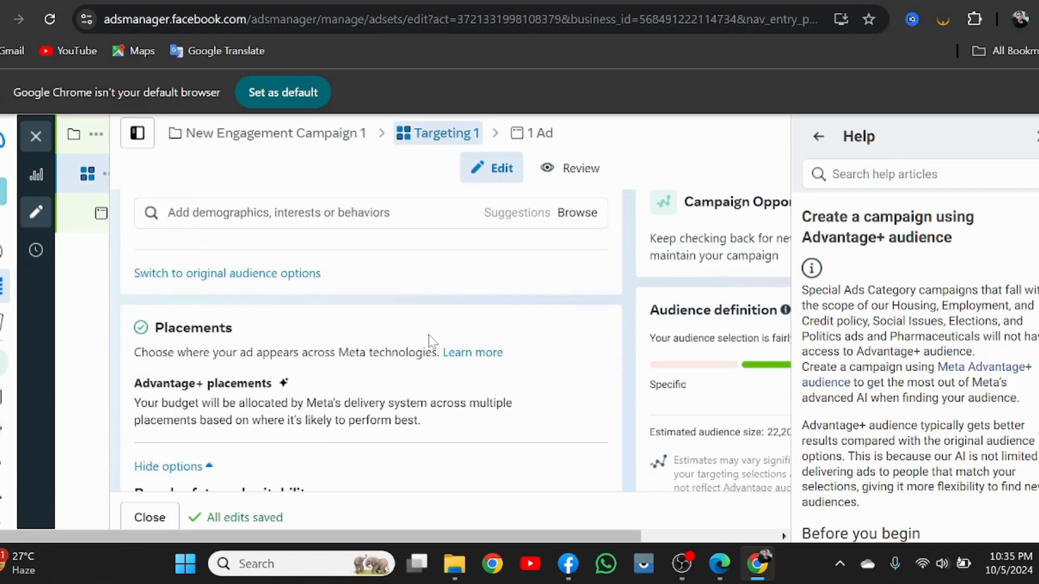
{"action": "scroll", "coordinate": [429, 336], "scroll_direction": "up", "scroll_amount": 2}
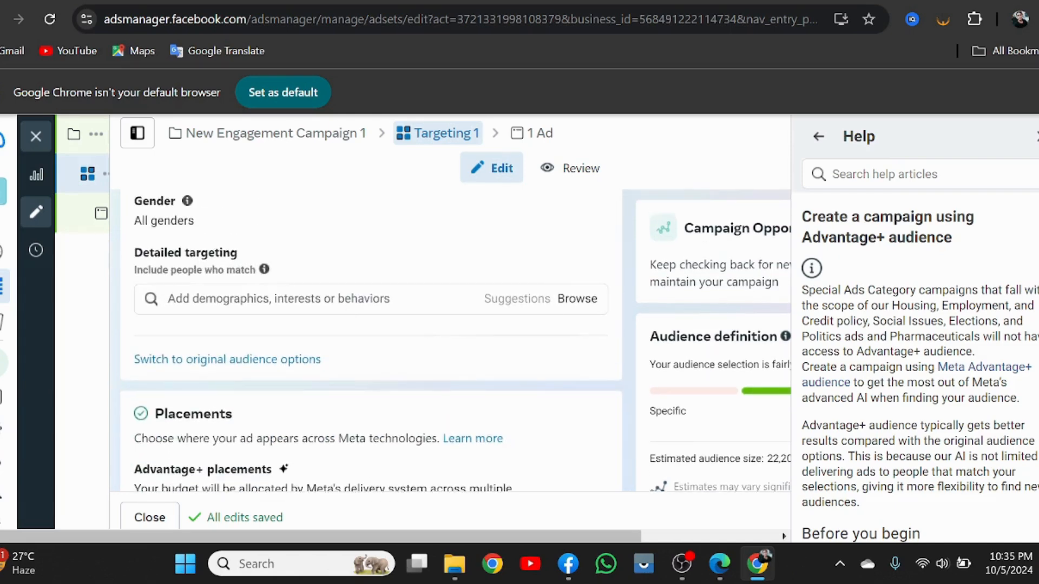
{"action": "left_click", "coordinate": [279, 299]}
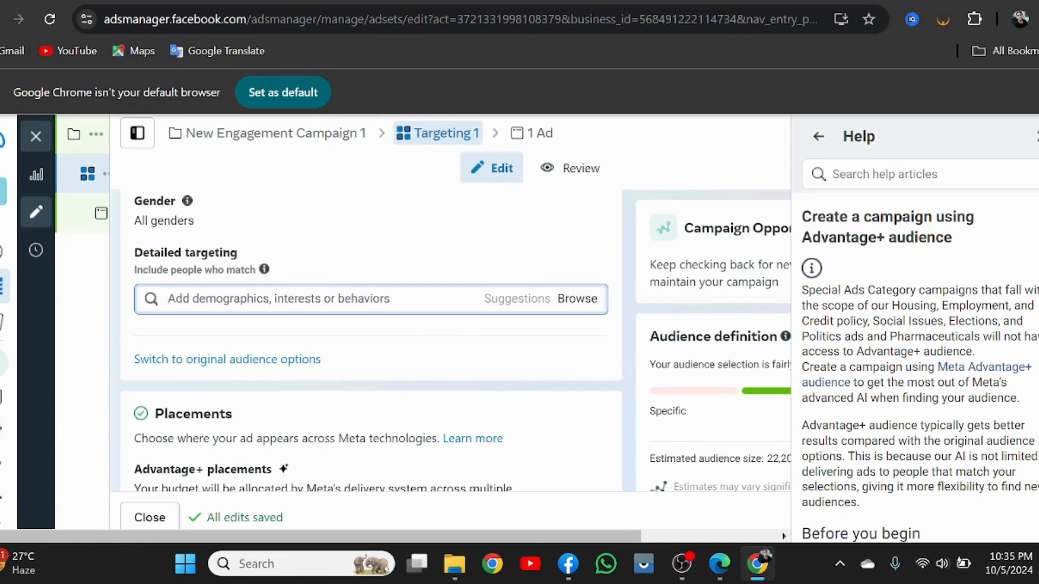
{"action": "left_click", "coordinate": [1035, 136]}
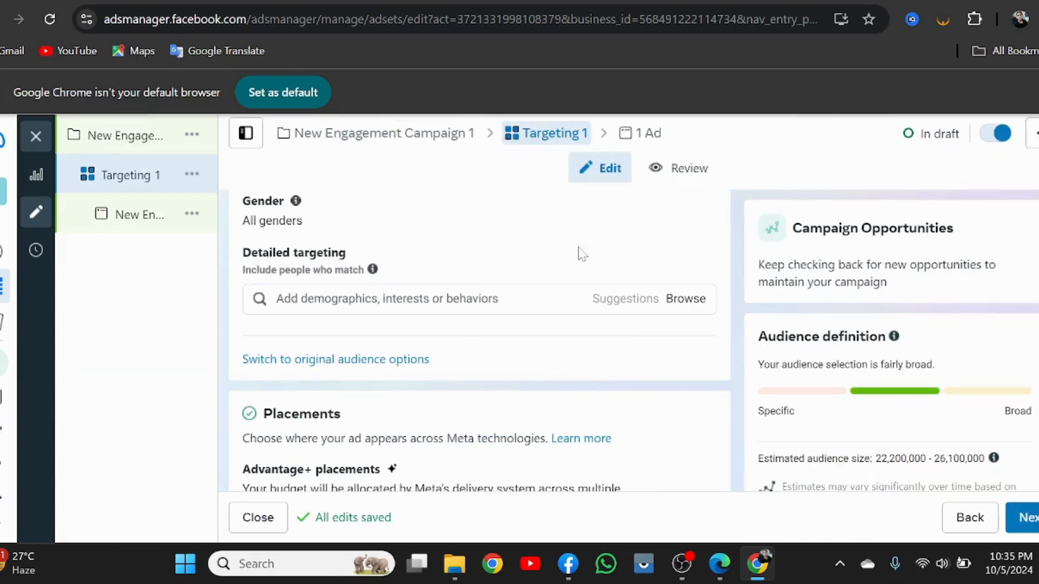
Search detailed targeting for "Digital marketing" and include the interest Digital marketing (marketing).
{"action": "left_click", "coordinate": [476, 298]}
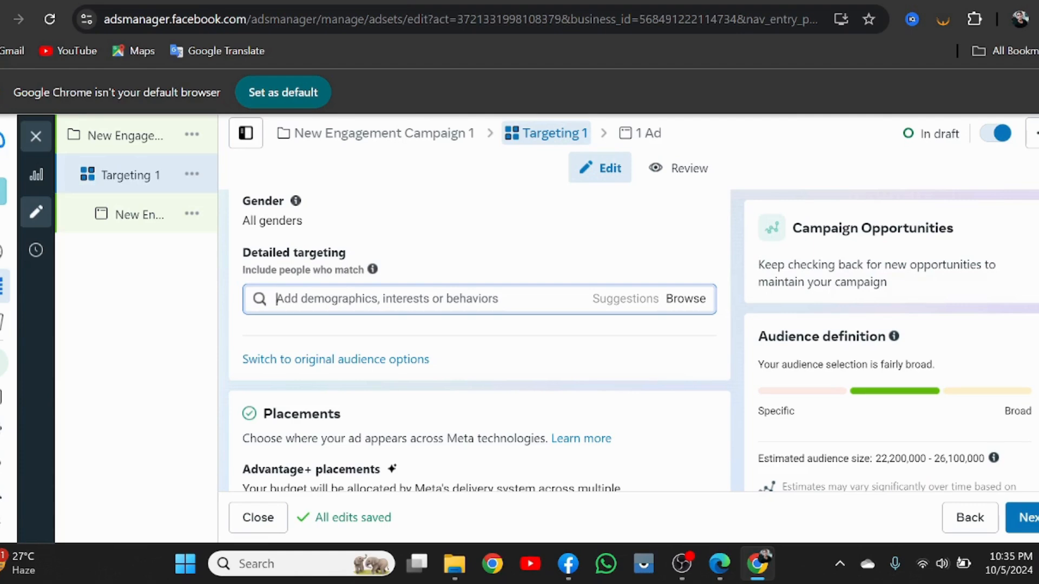
{"action": "type", "text": "D"}
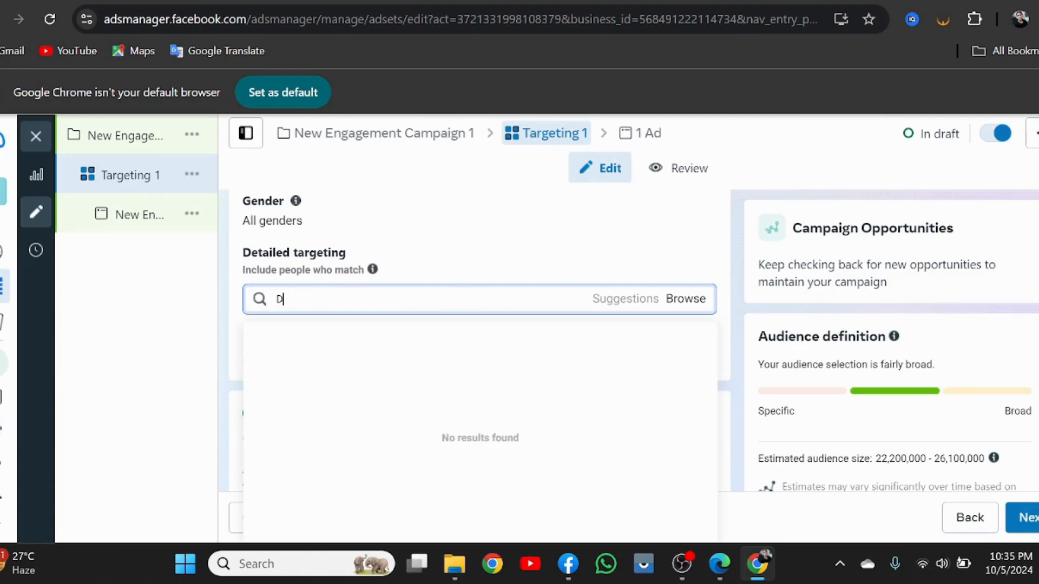
{"action": "type", "text": "igital"}
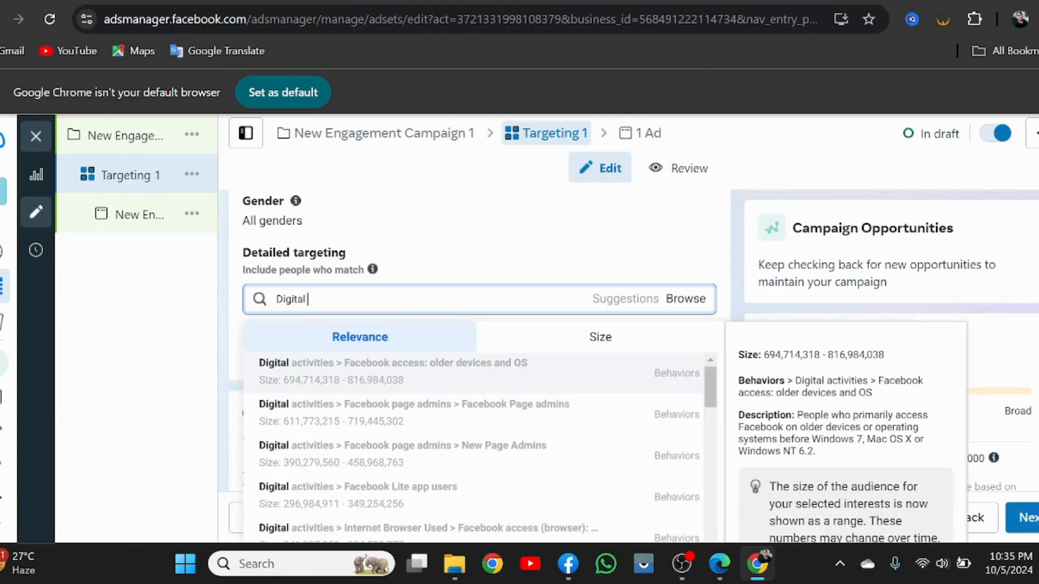
{"action": "type", "text": " marketing"}
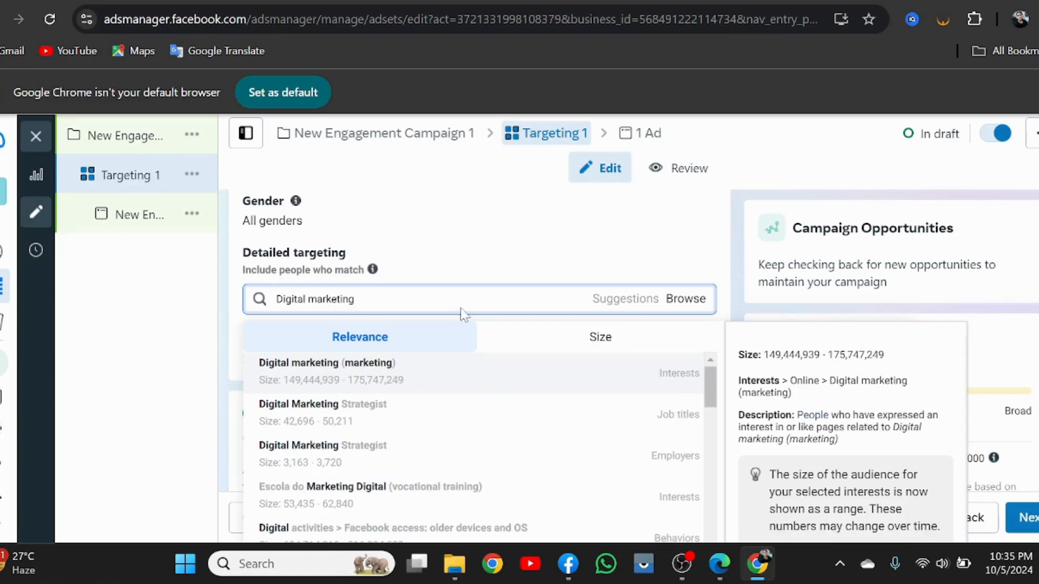
{"action": "mouse_move", "coordinate": [400, 377]}
{"action": "left_click", "coordinate": [401, 373]}
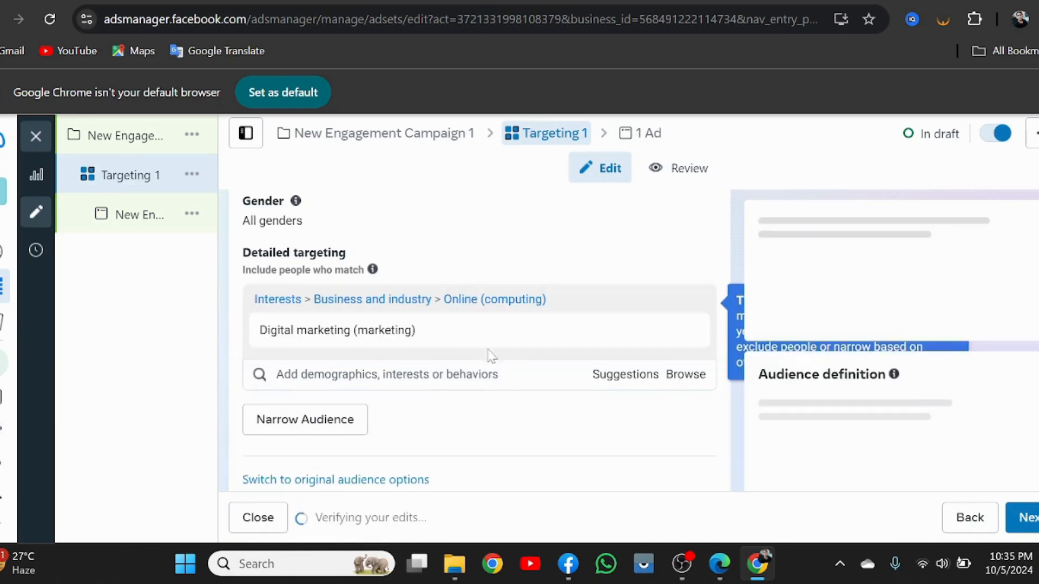
{"action": "mouse_move", "coordinate": [498, 336]}
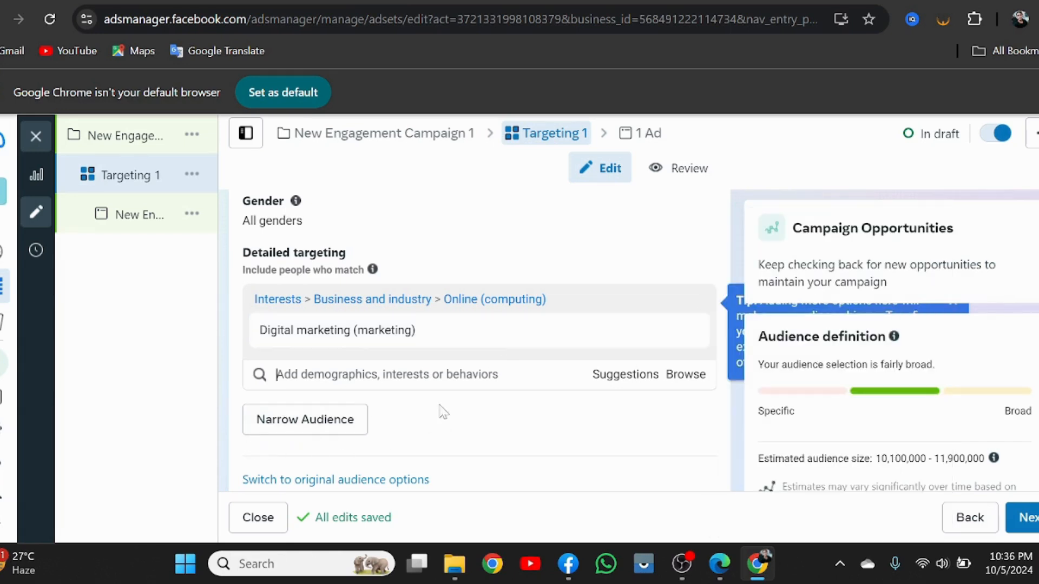
Search detailed targeting for "Facebook Marketing" and look through the suggested behaviors and interests.
{"action": "left_click", "coordinate": [388, 374]}
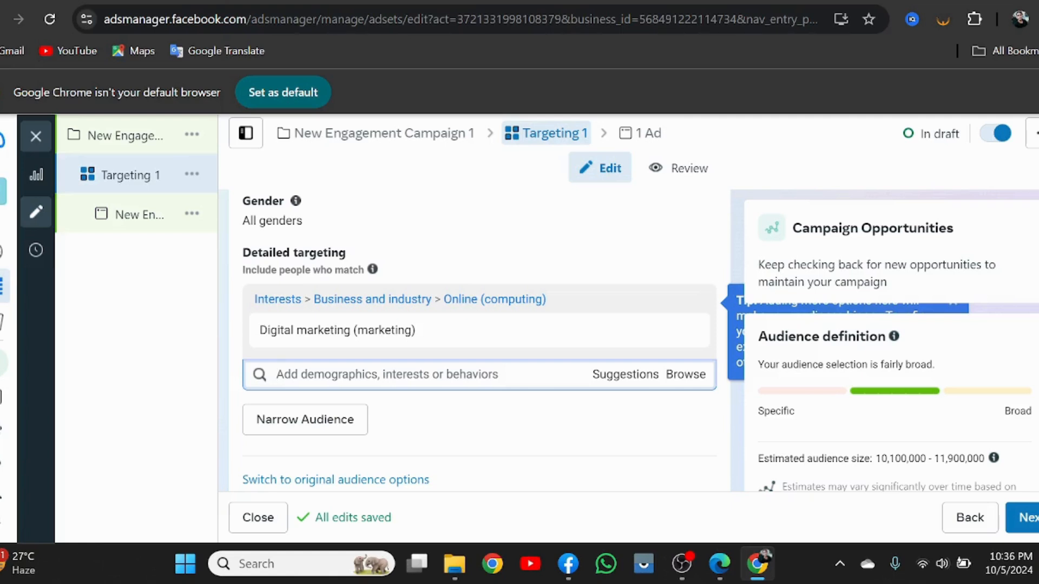
{"action": "type", "text": "Face"}
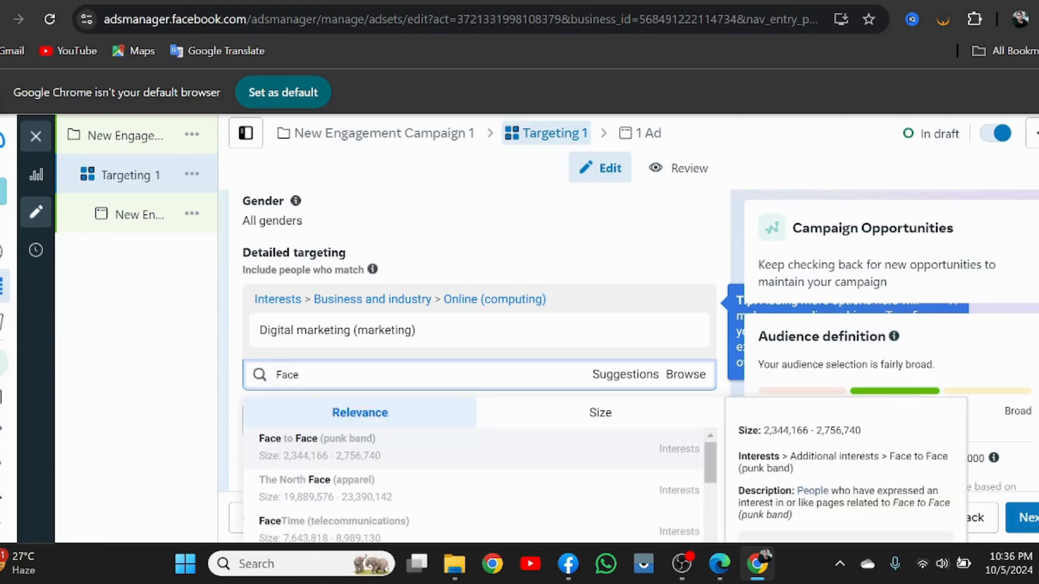
{"action": "type", "text": "book Market"}
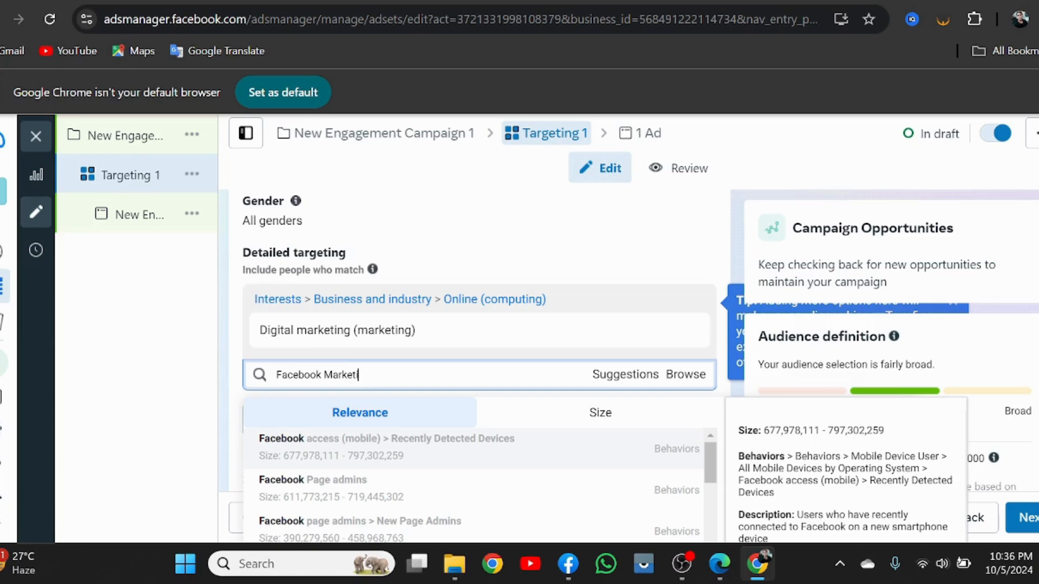
{"action": "type", "text": "ing"}
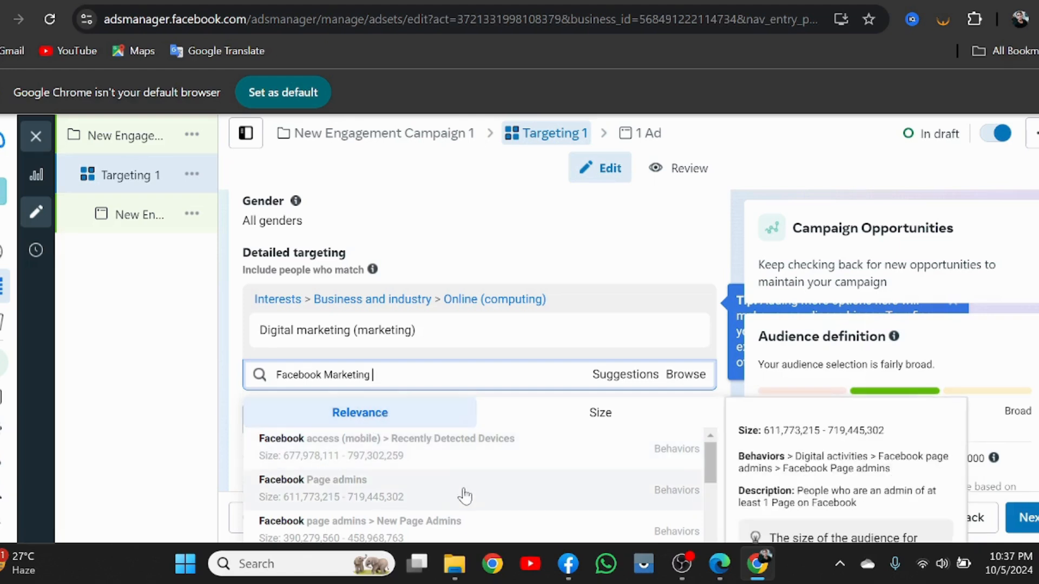
{"action": "scroll", "coordinate": [464, 495], "scroll_direction": "down", "scroll_amount": 1}
{"action": "scroll", "coordinate": [395, 490], "scroll_direction": "down", "scroll_amount": 1}
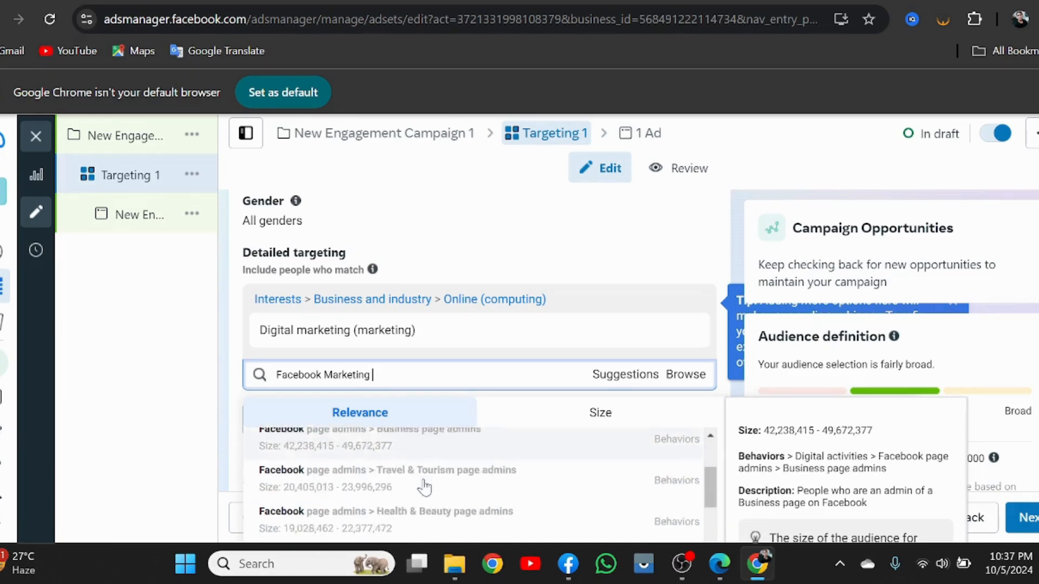
{"action": "scroll", "coordinate": [424, 487], "scroll_direction": "down", "scroll_amount": 3}
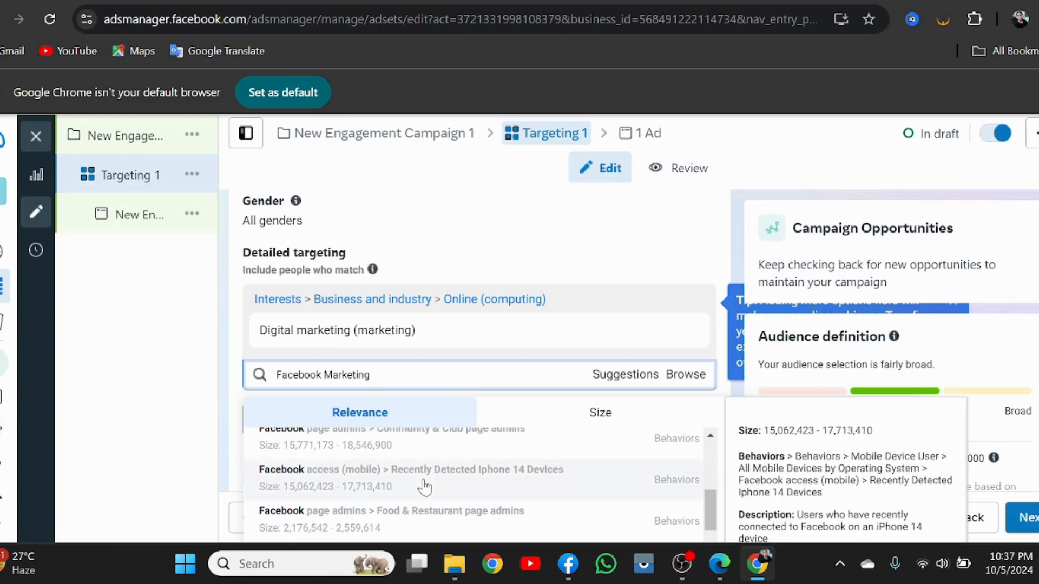
{"action": "scroll", "coordinate": [425, 487], "scroll_direction": "down", "scroll_amount": 1}
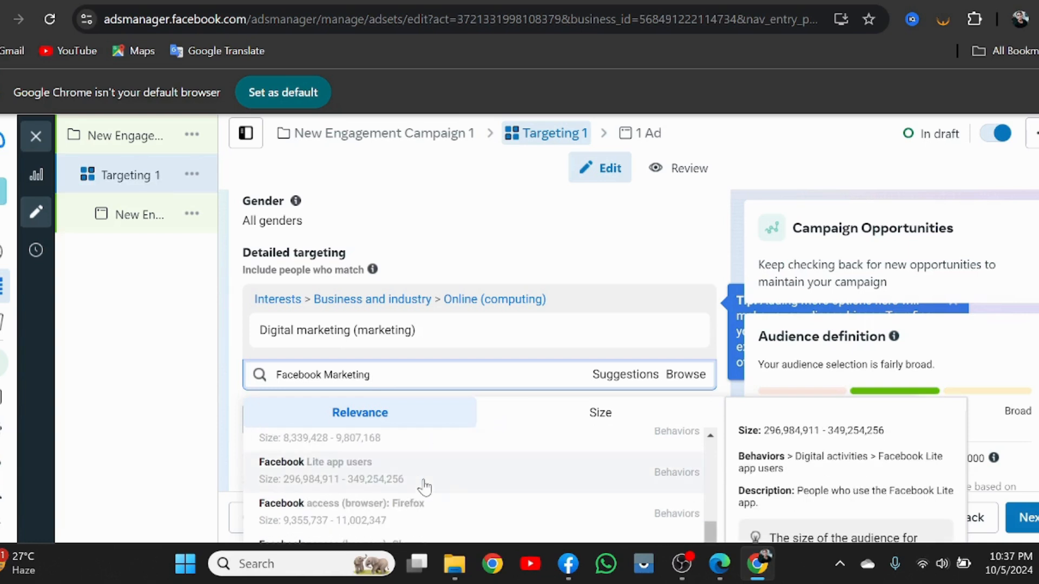
{"action": "scroll", "coordinate": [425, 487], "scroll_direction": "up", "scroll_amount": 5}
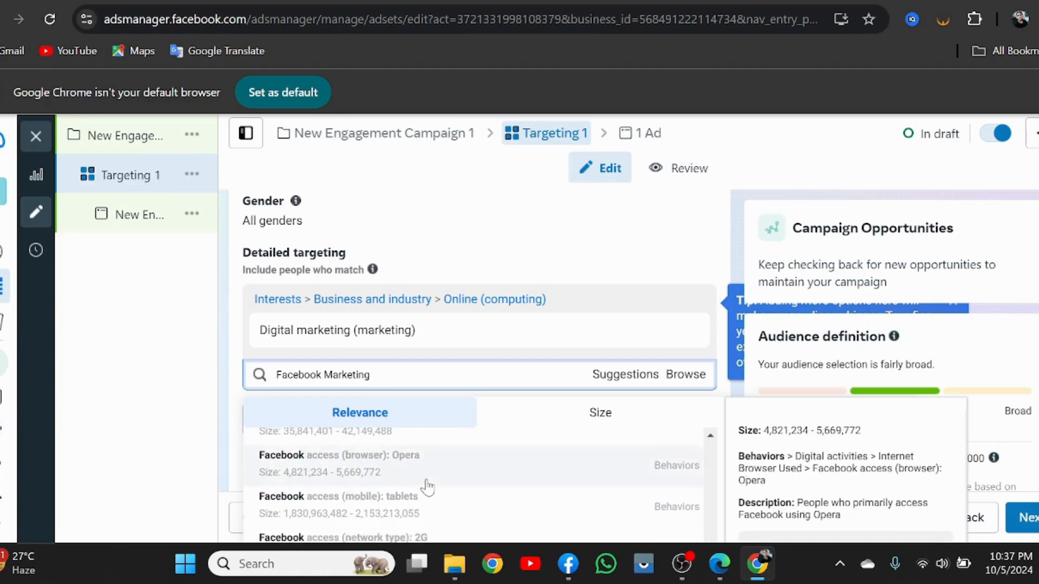
{"action": "scroll", "coordinate": [430, 487], "scroll_direction": "up", "scroll_amount": 3}
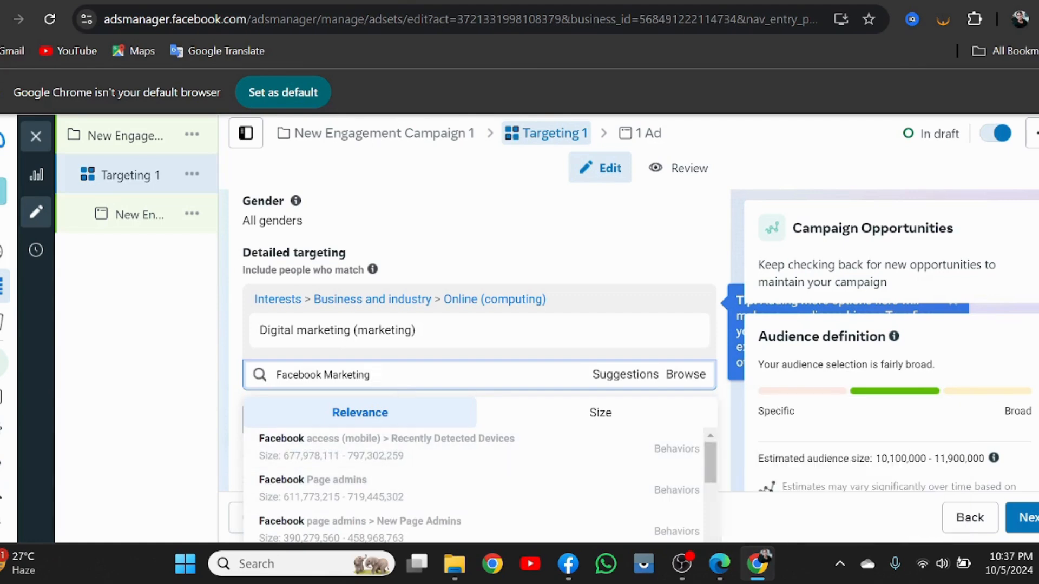
Change the detailed targeting search to "Facebook ads" and include the interest Facebook (social media).
{"action": "key", "text": "BackSpace"}
{"action": "key", "text": "BackSpace"}
{"action": "key", "text": "BackSpace"}
{"action": "key", "text": "BackSpace"}
{"action": "key", "text": "BackSpace"}
{"action": "key", "text": "BackSpace"}
{"action": "key", "text": "BackSpace"}
{"action": "key", "text": "BackSpace"}
{"action": "key", "text": "BackSpace"}
{"action": "type", "text": "ads"}
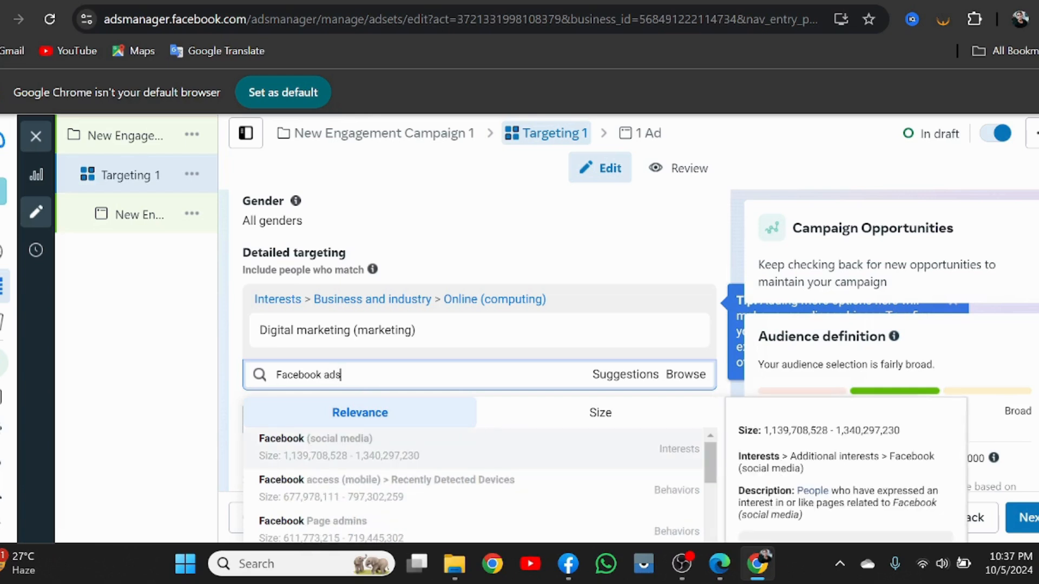
{"action": "left_click", "coordinate": [394, 459]}
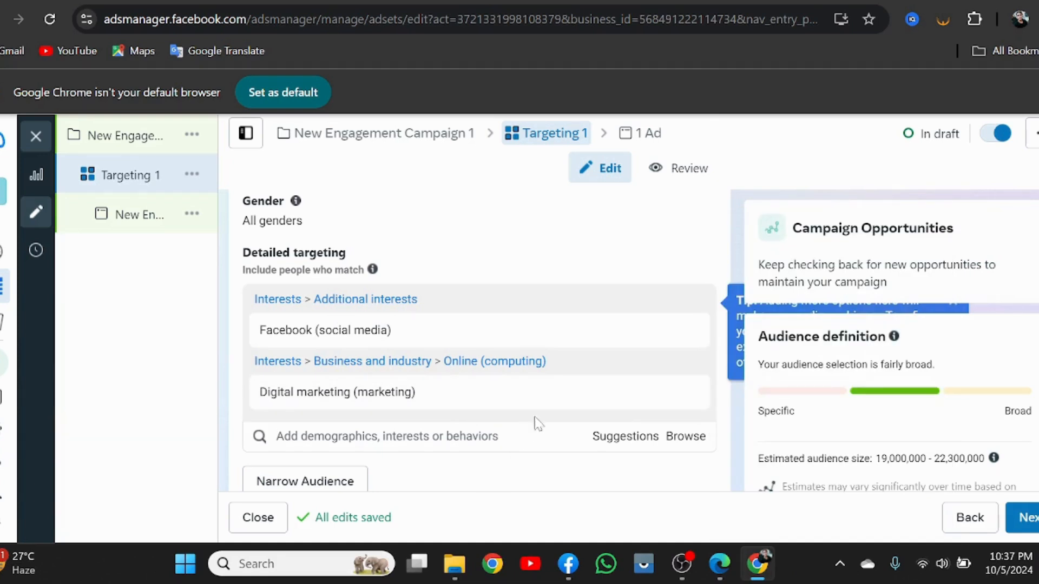
Narrow the audience so that people must also match the interest Digital marketing (marketing), searching for "Digital marketing".
{"action": "scroll", "coordinate": [888, 406], "scroll_direction": "down", "scroll_amount": 2}
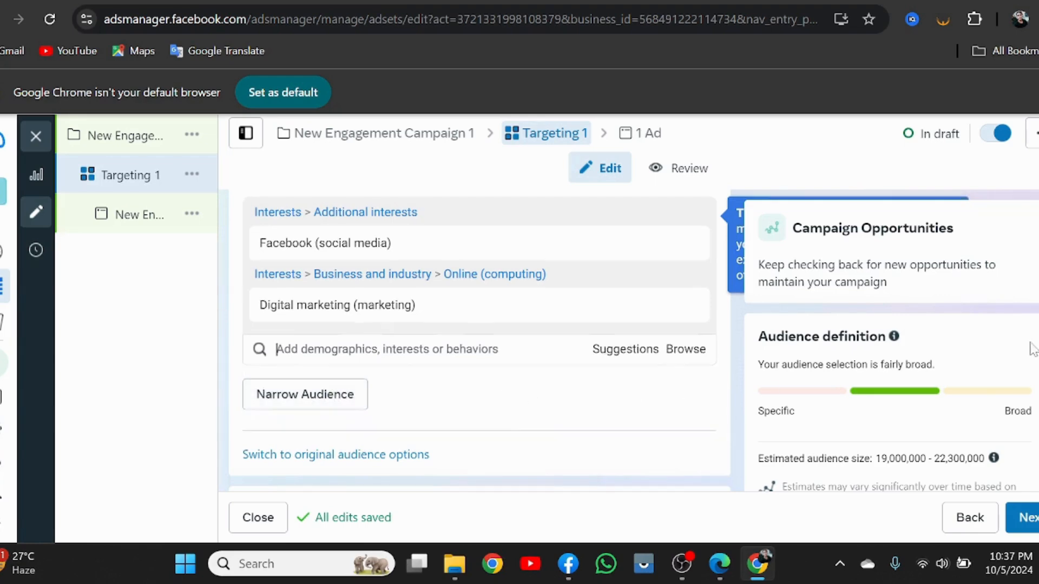
{"action": "scroll", "coordinate": [504, 400], "scroll_direction": "down", "scroll_amount": 3}
{"action": "scroll", "coordinate": [479, 346], "scroll_direction": "down", "scroll_amount": 6}
{"action": "scroll", "coordinate": [479, 346], "scroll_direction": "up", "scroll_amount": 2}
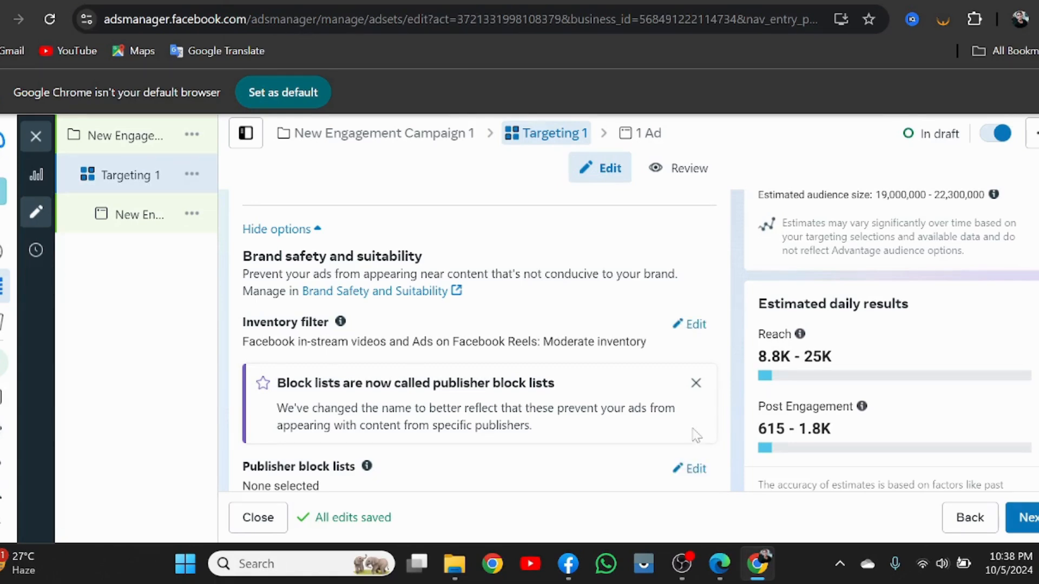
{"action": "scroll", "coordinate": [691, 431], "scroll_direction": "up", "scroll_amount": 2}
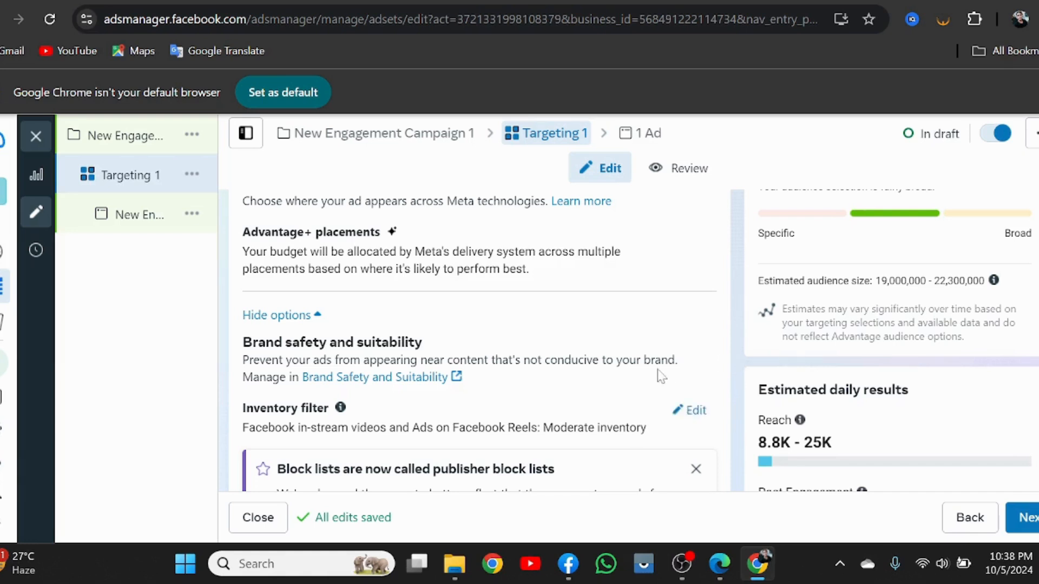
{"action": "scroll", "coordinate": [656, 371], "scroll_direction": "up", "scroll_amount": 5}
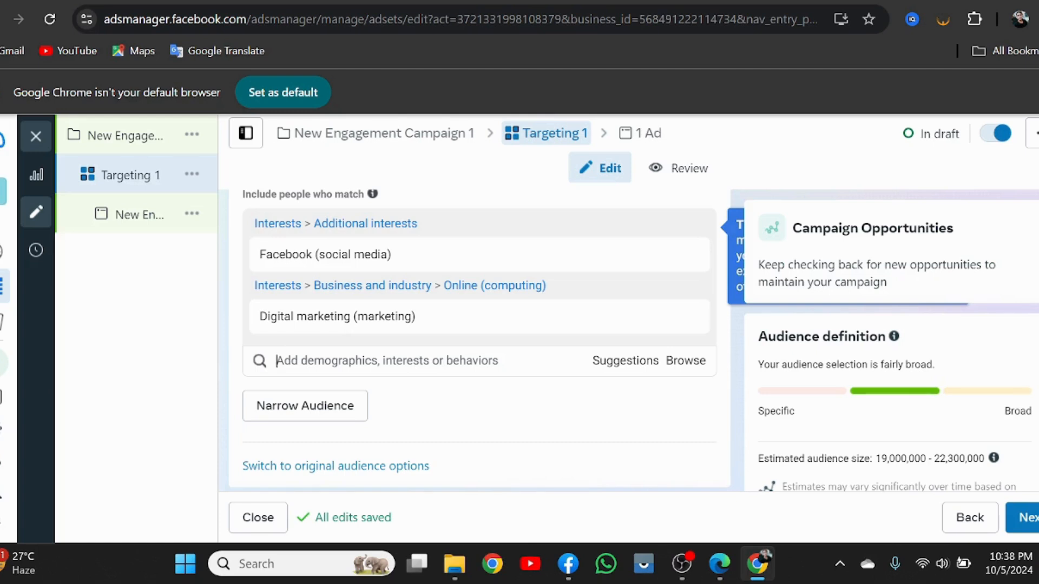
{"action": "left_click", "coordinate": [273, 412]}
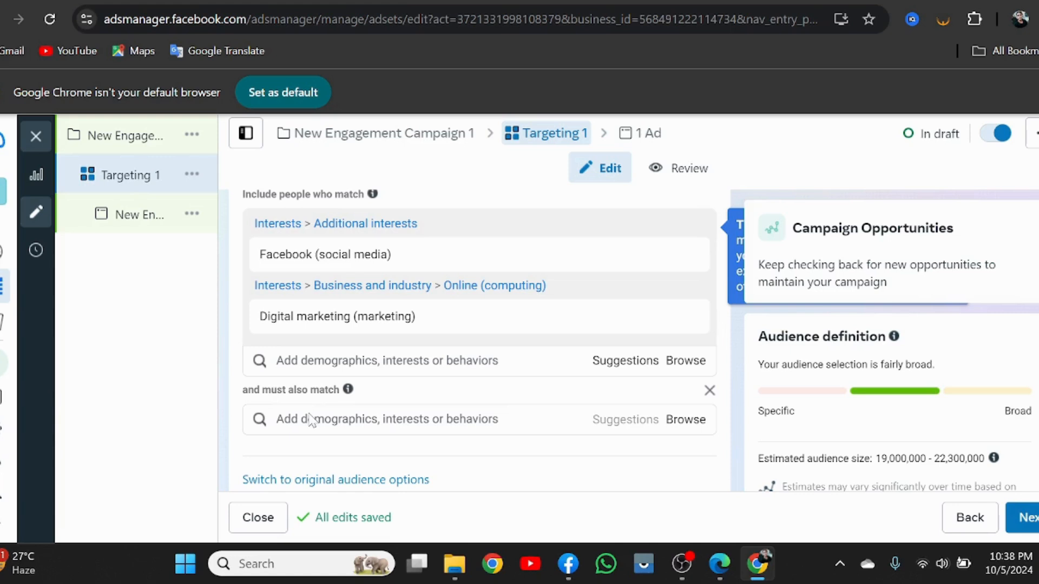
{"action": "left_click", "coordinate": [277, 419]}
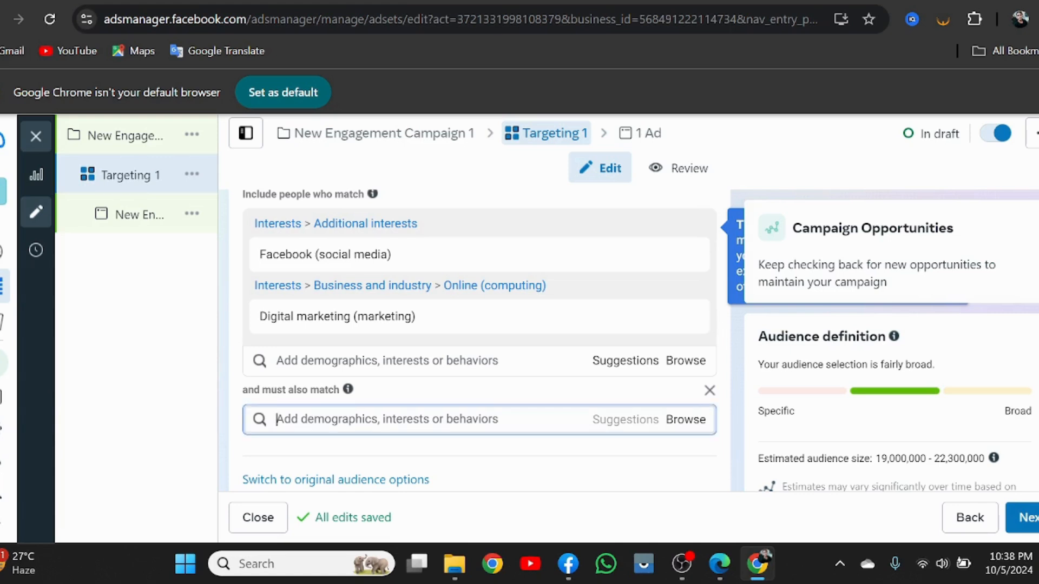
{"action": "type", "text": "Digital"}
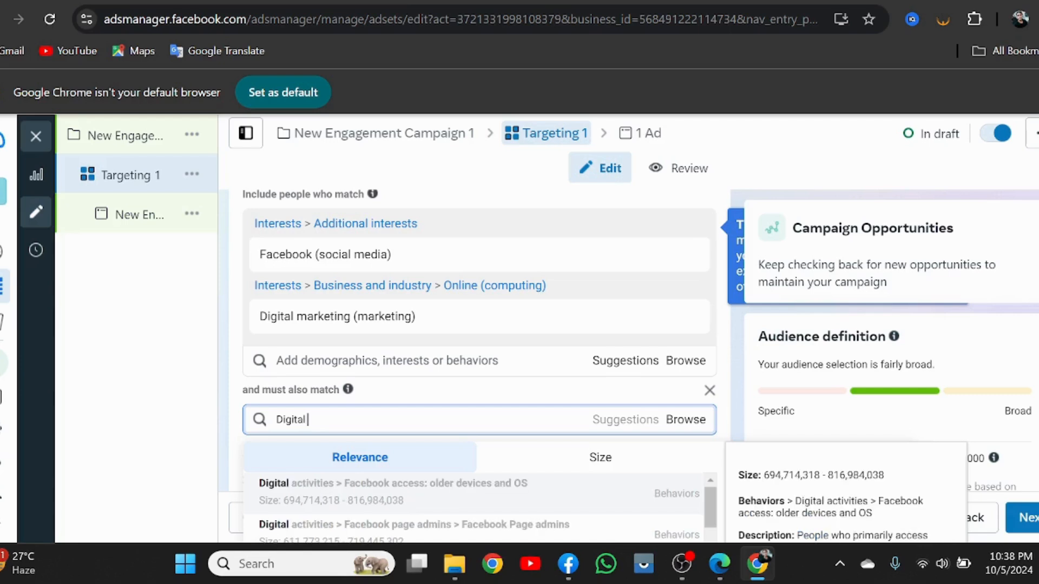
{"action": "type", "text": " marketing"}
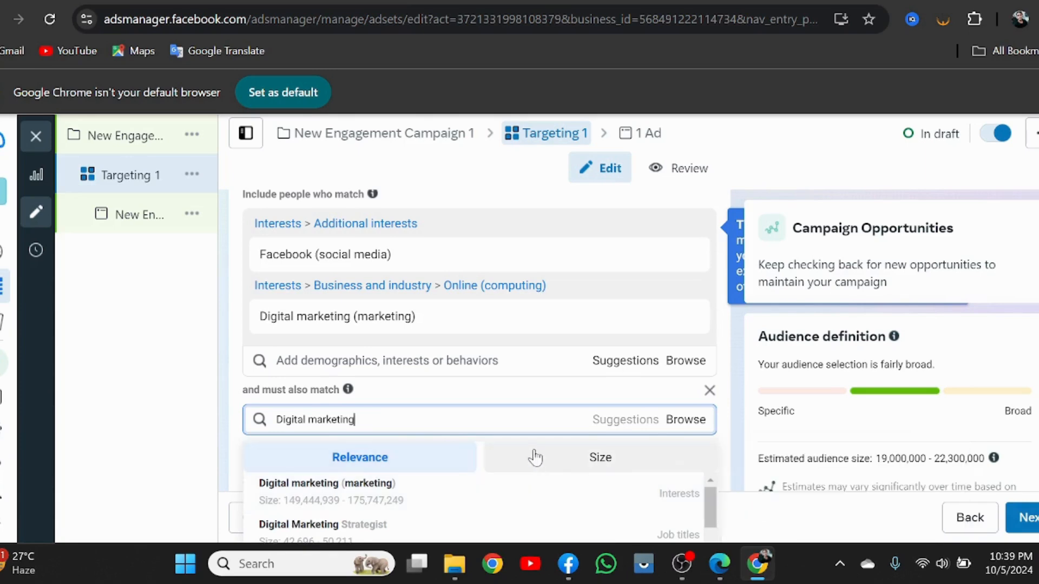
{"action": "left_click", "coordinate": [364, 497]}
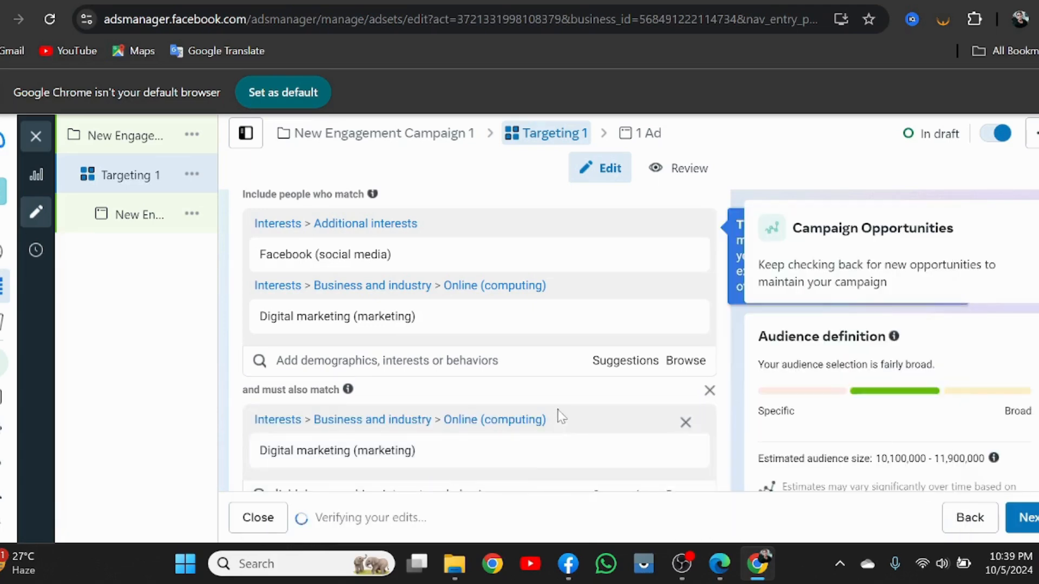
Review the ad set's brand safety options, placements, estimated results and both detailed targeting groups.
{"action": "scroll", "coordinate": [930, 354], "scroll_direction": "down", "scroll_amount": 15}
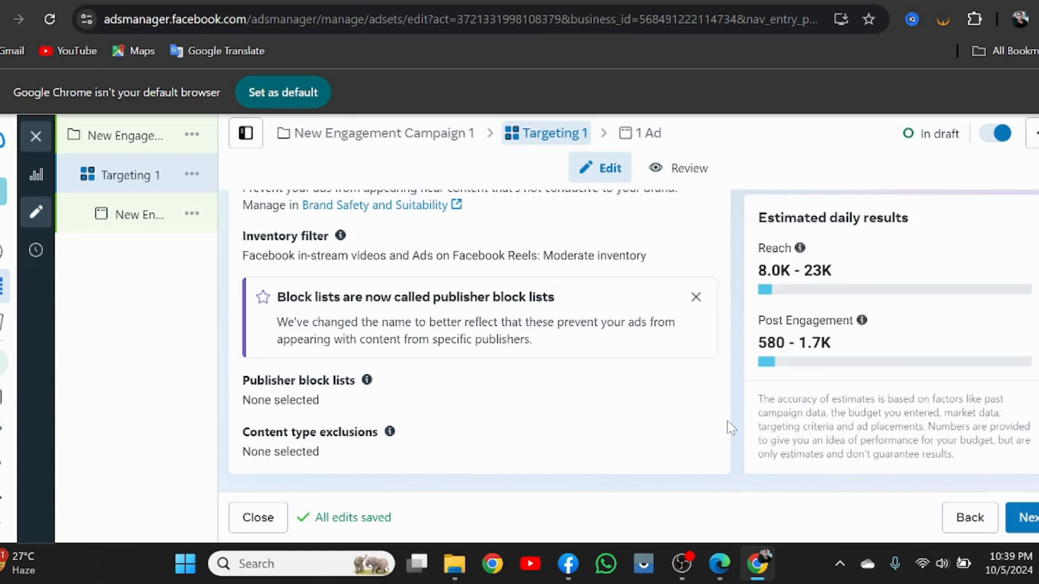
{"action": "scroll", "coordinate": [730, 428], "scroll_direction": "up", "scroll_amount": 5}
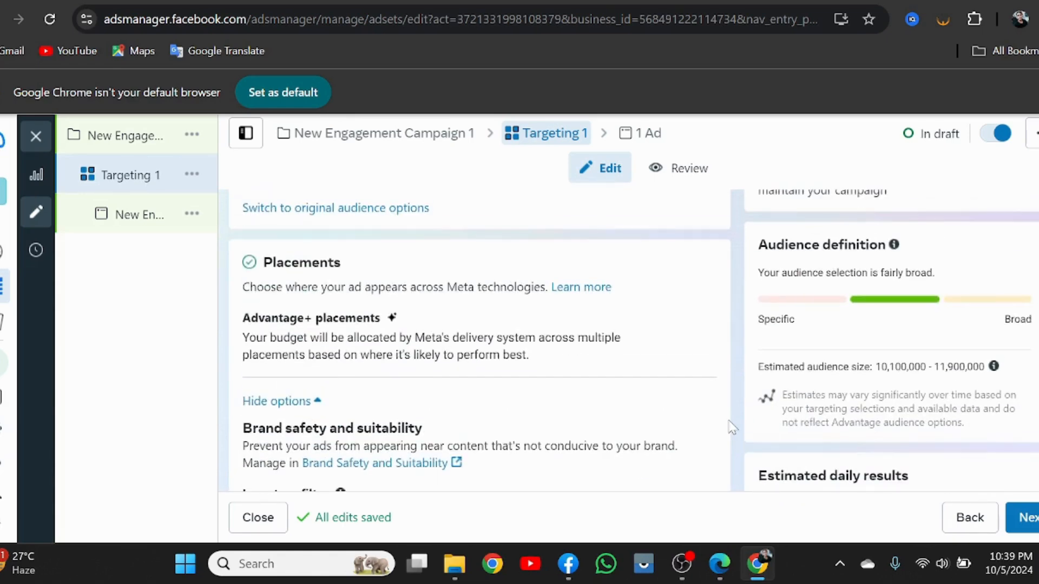
{"action": "scroll", "coordinate": [731, 428], "scroll_direction": "up", "scroll_amount": 5}
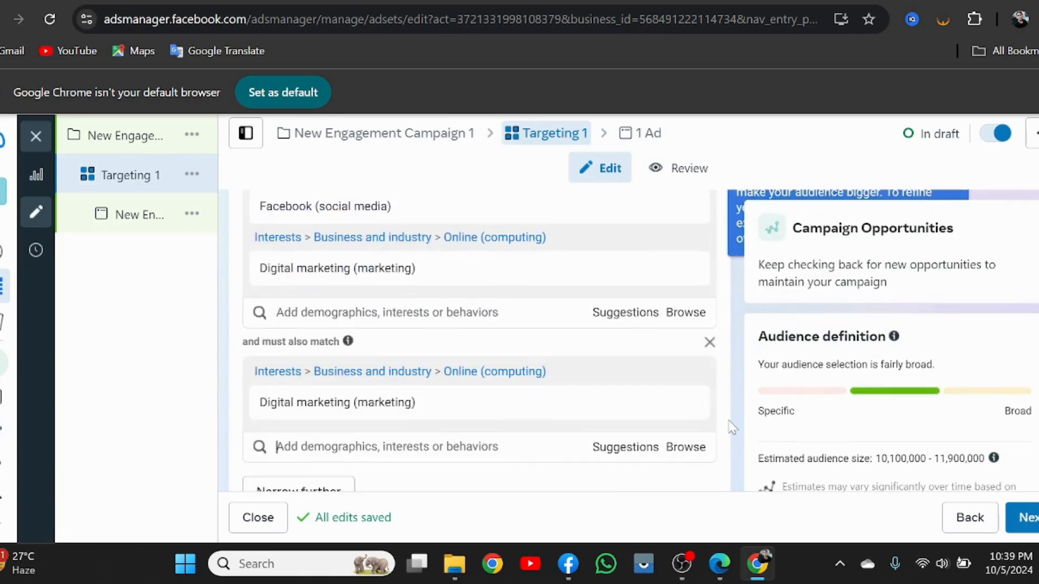
{"action": "scroll", "coordinate": [591, 368], "scroll_direction": "down", "scroll_amount": 3}
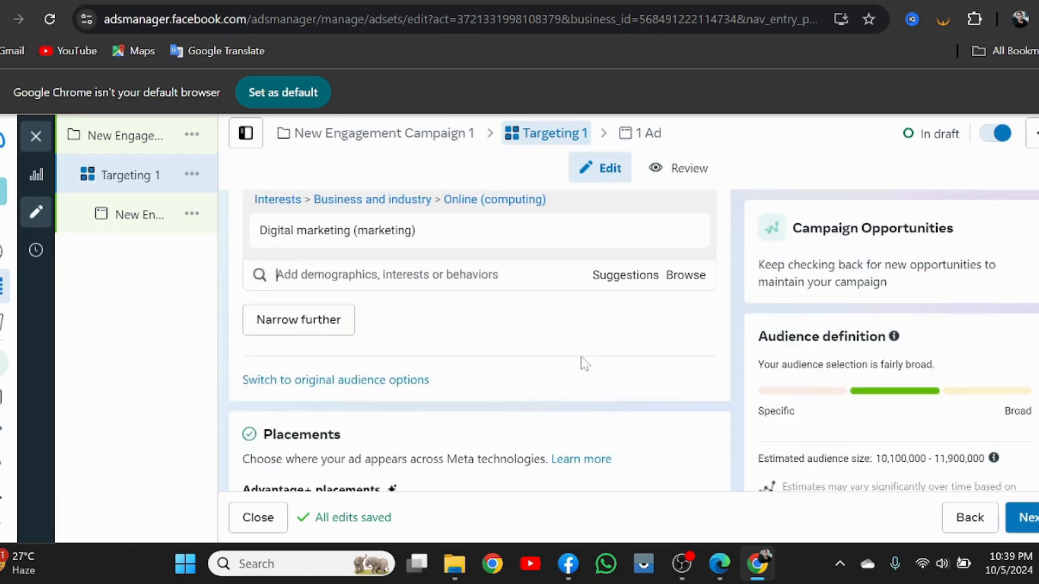
{"action": "scroll", "coordinate": [584, 368], "scroll_direction": "down", "scroll_amount": 1}
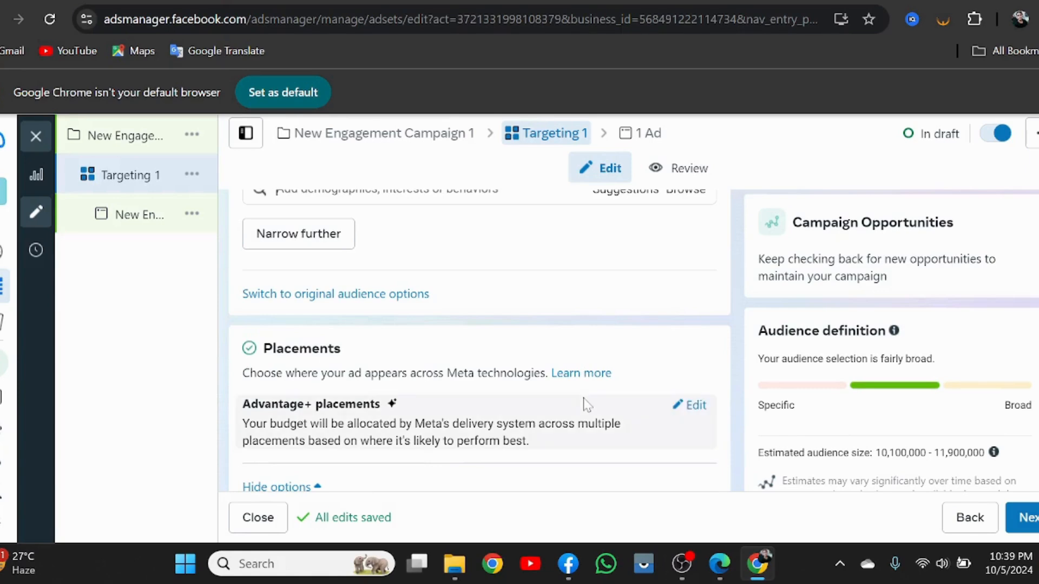
{"action": "scroll", "coordinate": [586, 402], "scroll_direction": "up", "scroll_amount": 2}
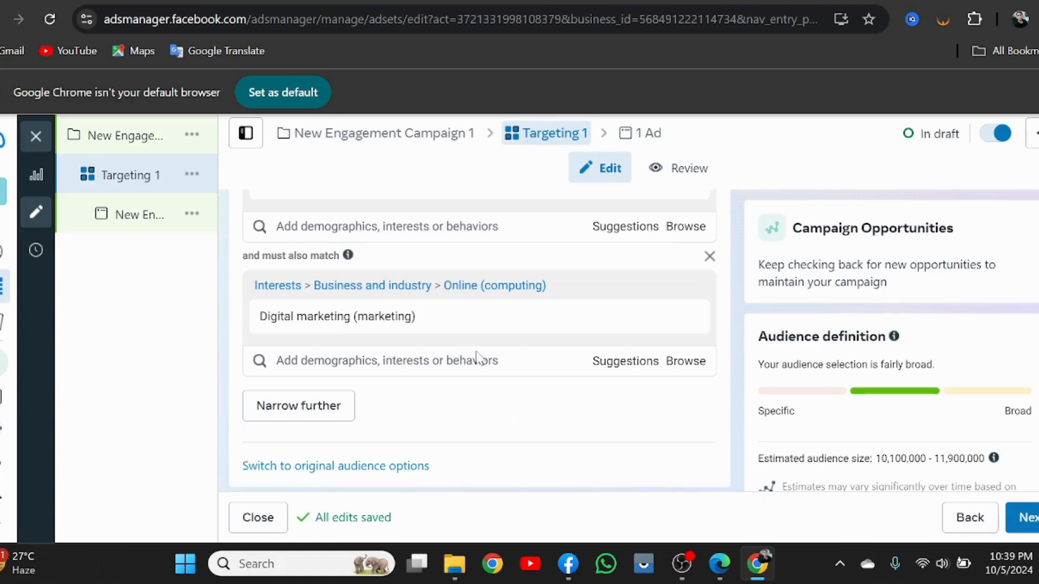
{"action": "scroll", "coordinate": [524, 383], "scroll_direction": "up", "scroll_amount": 3}
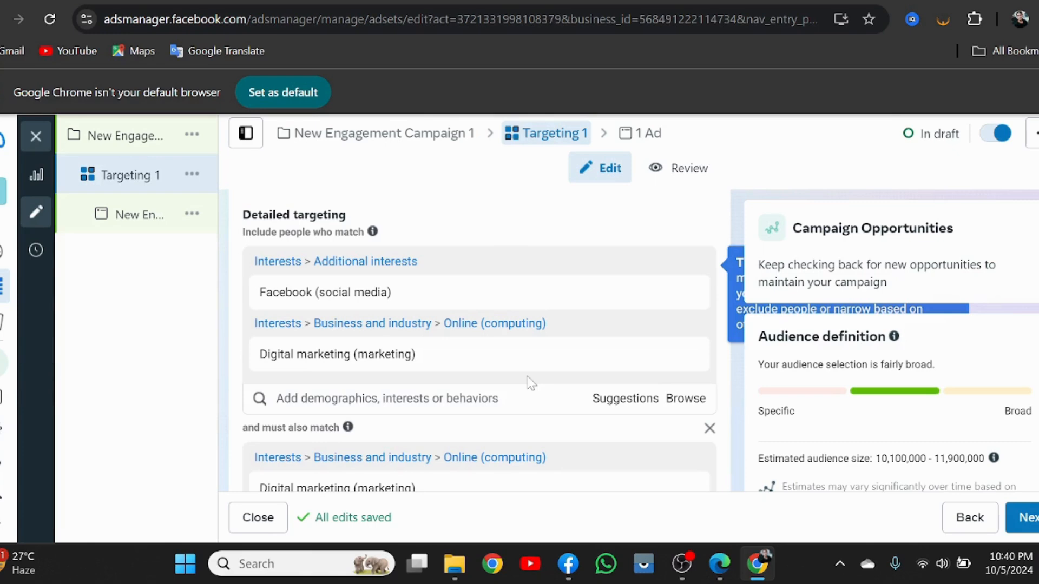
Close the lookalike audience tip and recheck the ad set's age range, locations, minimum age, detailed targeting and placement settings.
{"action": "scroll", "coordinate": [531, 382], "scroll_direction": "up", "scroll_amount": 3}
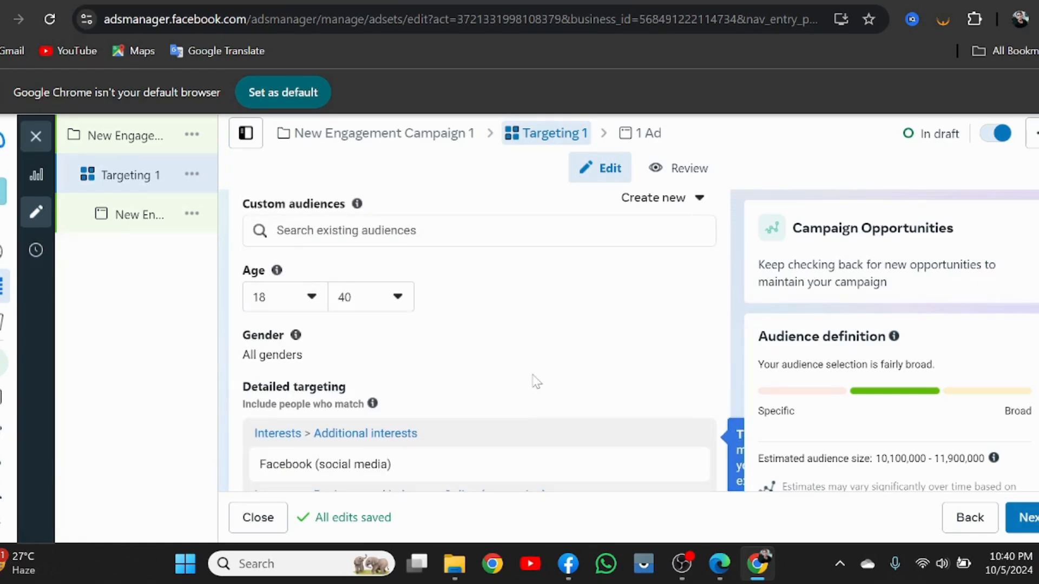
{"action": "scroll", "coordinate": [536, 382], "scroll_direction": "up", "scroll_amount": 2}
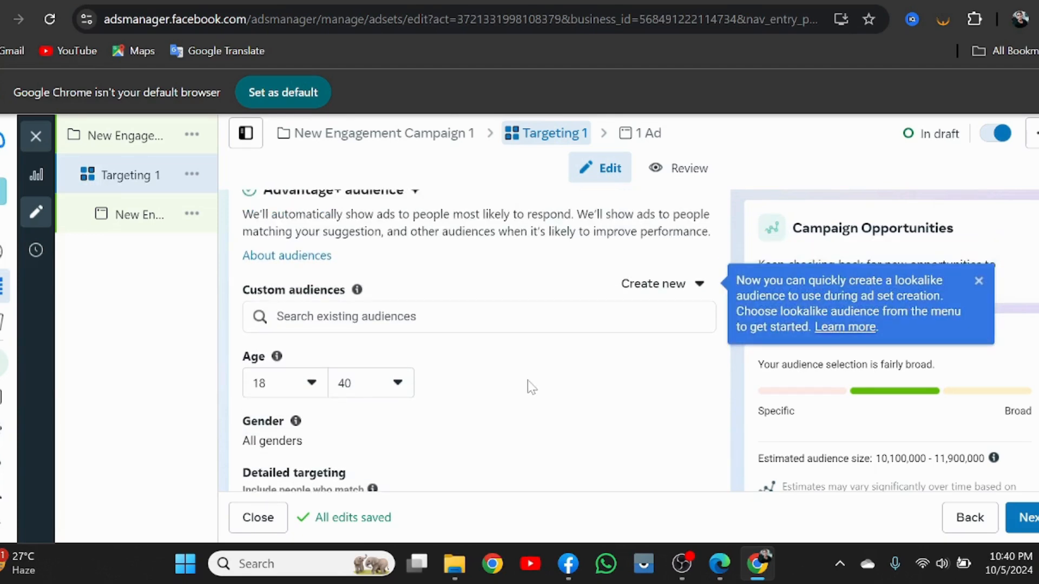
{"action": "left_click", "coordinate": [979, 282]}
{"action": "scroll", "coordinate": [670, 367], "scroll_direction": "up", "scroll_amount": 2}
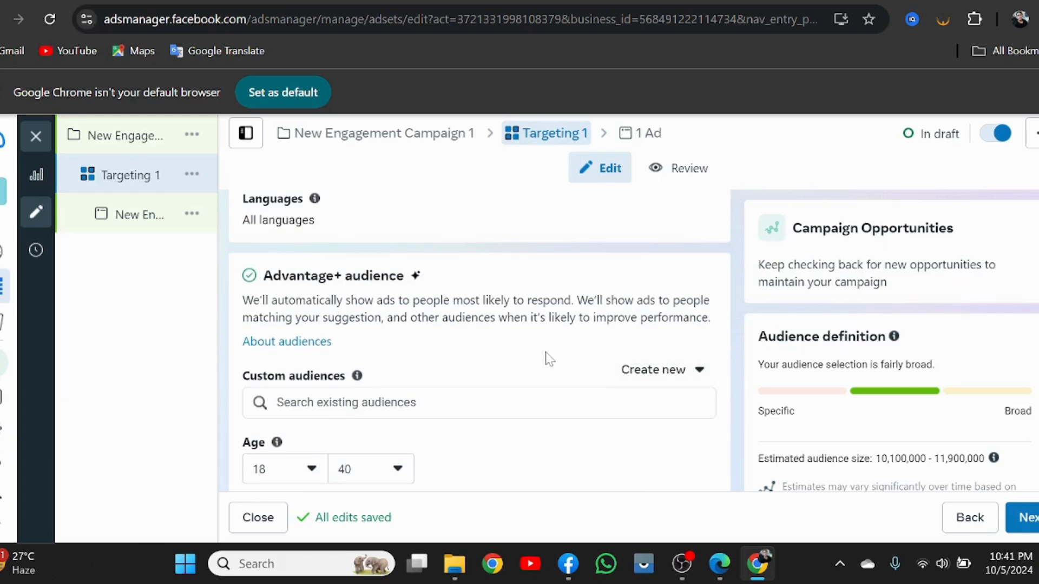
{"action": "scroll", "coordinate": [547, 358], "scroll_direction": "up", "scroll_amount": 6}
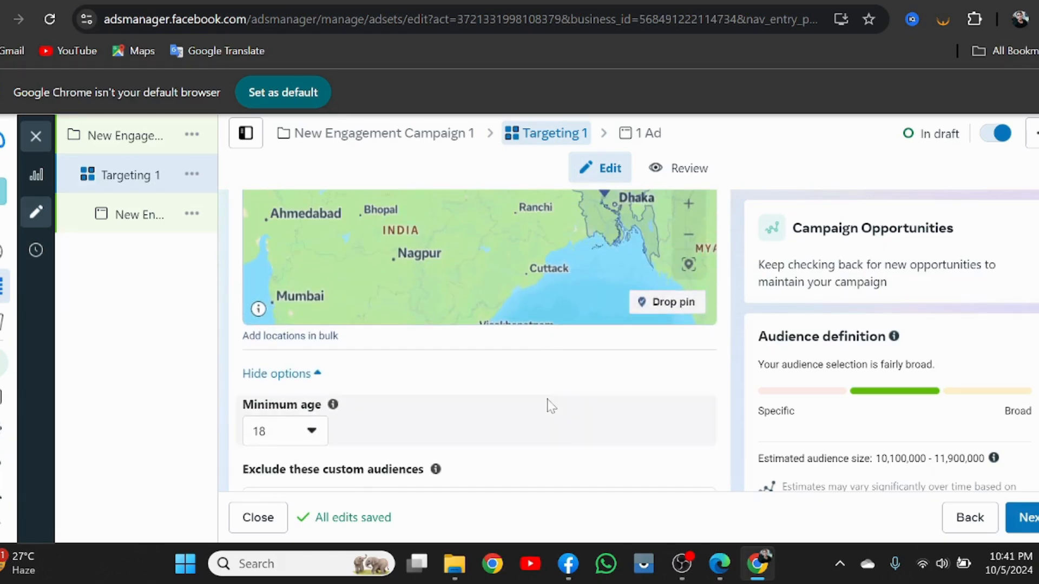
{"action": "scroll", "coordinate": [547, 401], "scroll_direction": "up", "scroll_amount": 5}
{"action": "scroll", "coordinate": [563, 357], "scroll_direction": "down", "scroll_amount": 8}
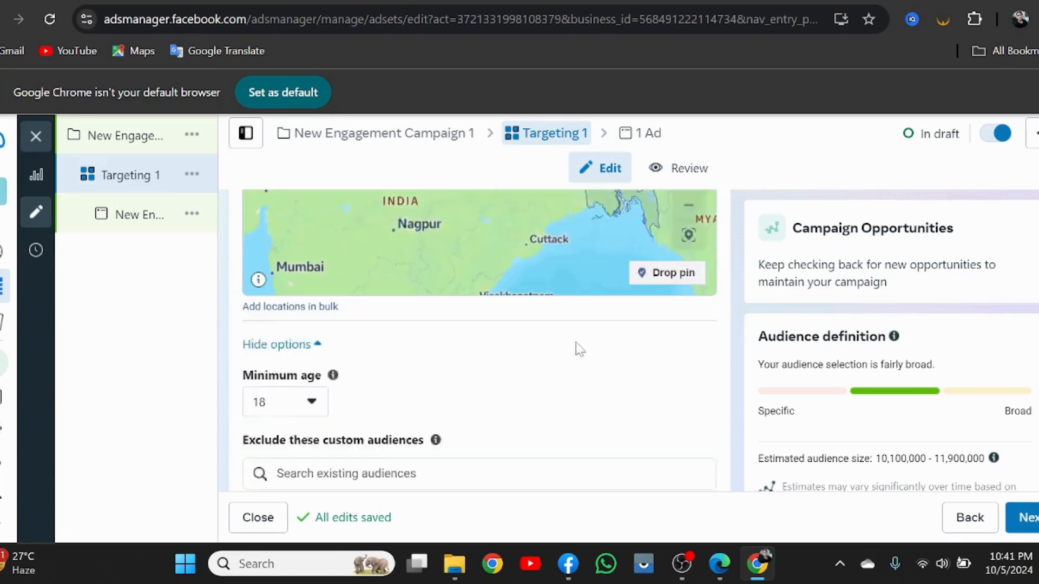
{"action": "scroll", "coordinate": [574, 377], "scroll_direction": "down", "scroll_amount": 5}
{"action": "scroll", "coordinate": [574, 377], "scroll_direction": "up", "scroll_amount": 2}
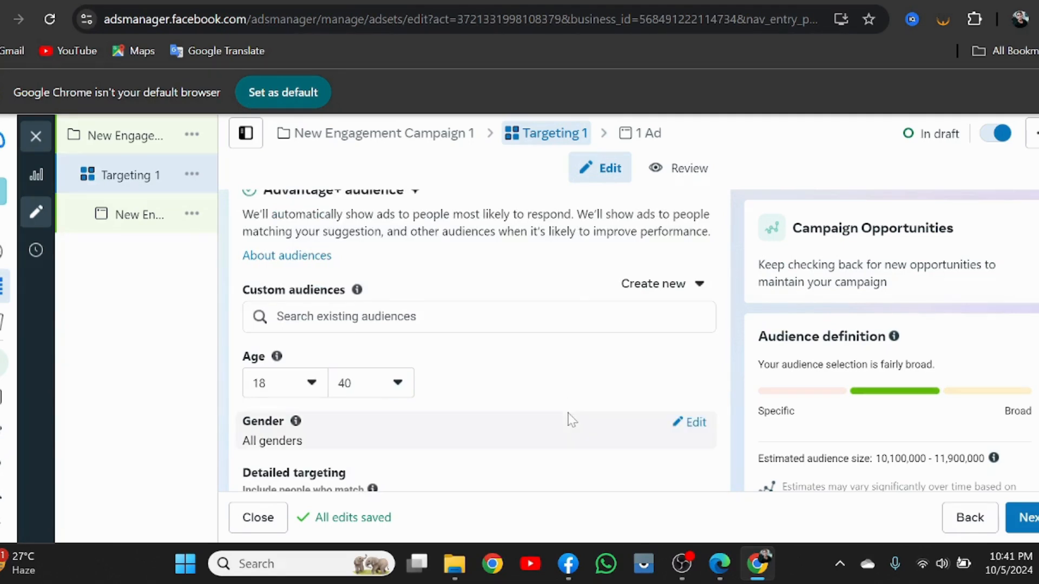
{"action": "scroll", "coordinate": [574, 417], "scroll_direction": "down", "scroll_amount": 10}
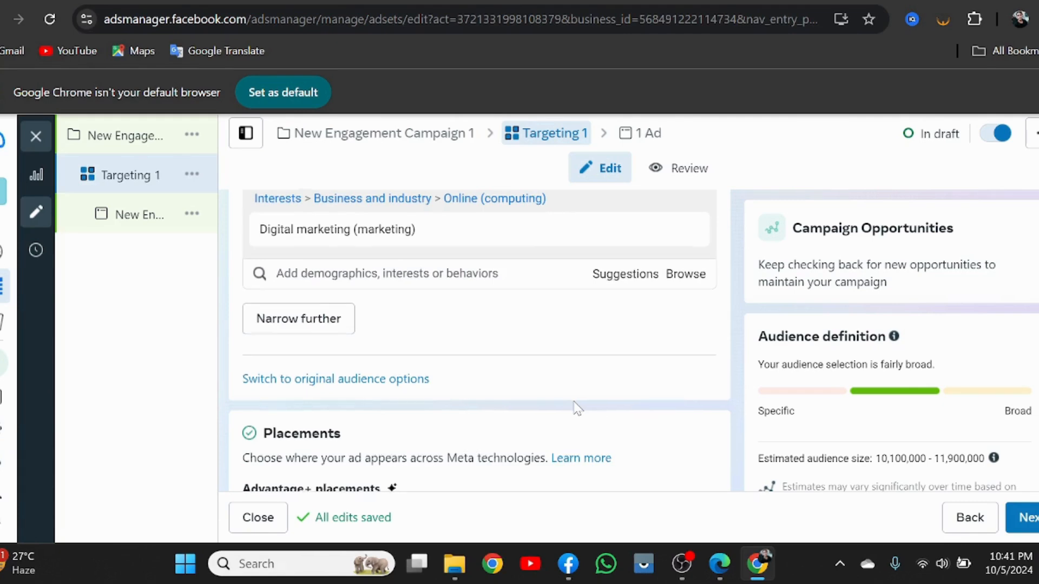
{"action": "scroll", "coordinate": [577, 408], "scroll_direction": "down", "scroll_amount": 5}
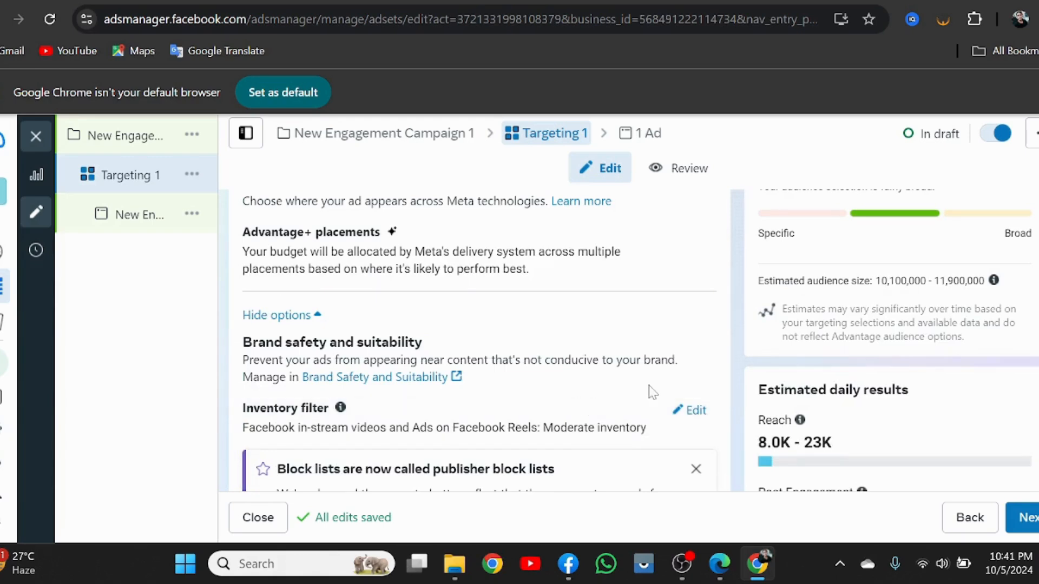
Continue from the ad set to the ad level and rename the ad to "New Engagement Ad 1".
{"action": "scroll", "coordinate": [652, 389], "scroll_direction": "down", "scroll_amount": 3}
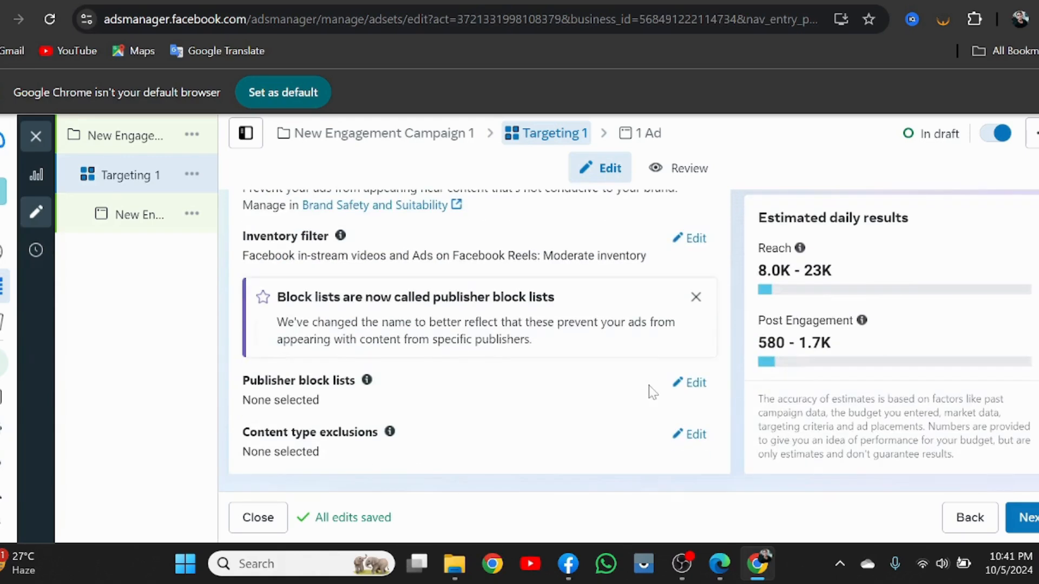
{"action": "left_click", "coordinate": [1028, 525]}
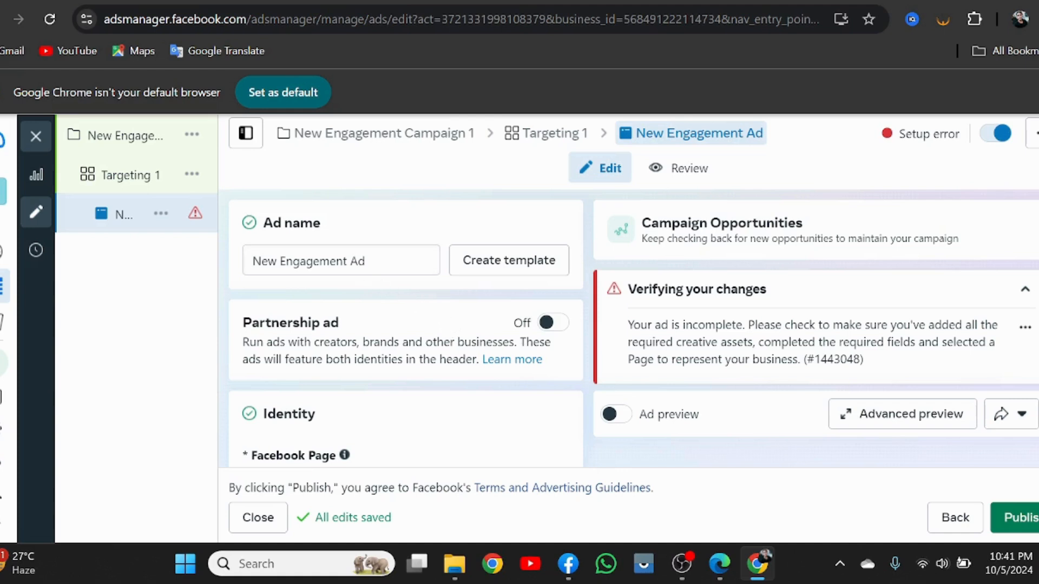
{"action": "left_click", "coordinate": [367, 261]}
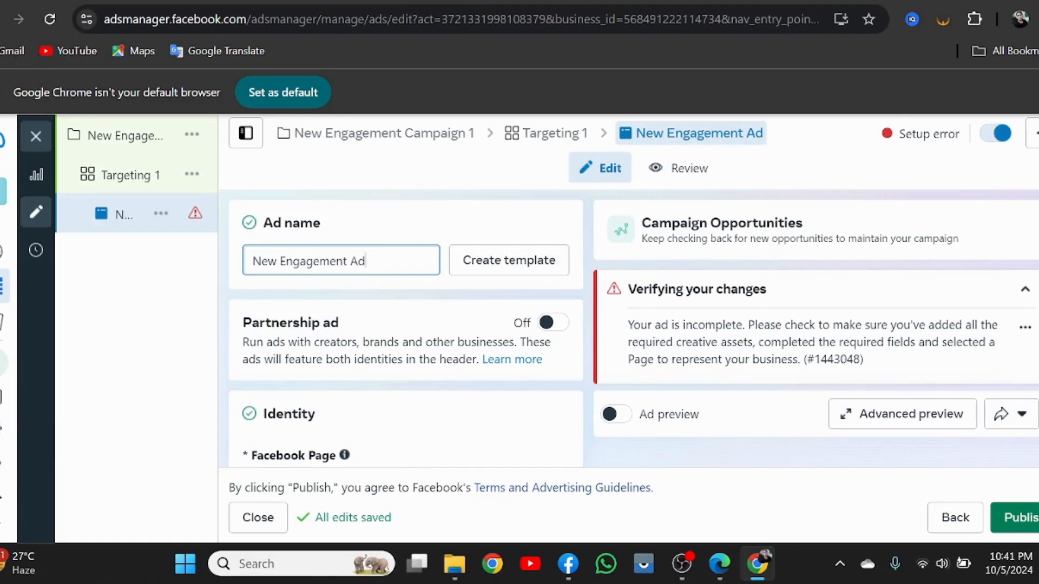
{"action": "scroll", "coordinate": [389, 270], "scroll_direction": "down", "scroll_amount": 2}
{"action": "scroll", "coordinate": [405, 330], "scroll_direction": "up", "scroll_amount": 2}
{"action": "type", "text": "1"}
Review the ad's Facebook Page and Instagram identity and the ad setup choices, keeping Use existing post selected.
{"action": "scroll", "coordinate": [392, 325], "scroll_direction": "down", "scroll_amount": 2}
{"action": "scroll", "coordinate": [397, 335], "scroll_direction": "down", "scroll_amount": 3}
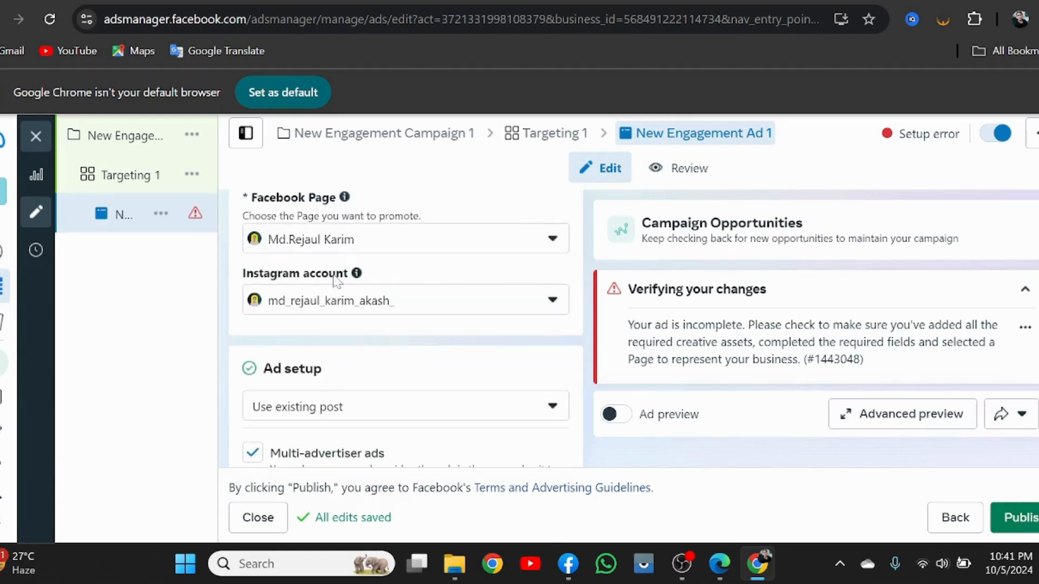
{"action": "scroll", "coordinate": [413, 288], "scroll_direction": "down", "scroll_amount": 2}
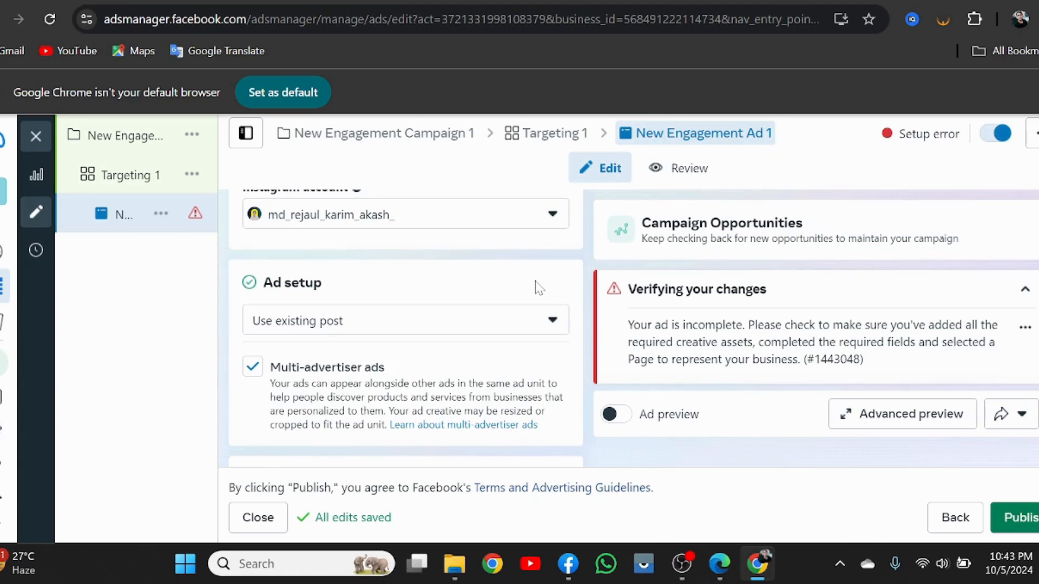
{"action": "scroll", "coordinate": [538, 287], "scroll_direction": "up", "scroll_amount": 2}
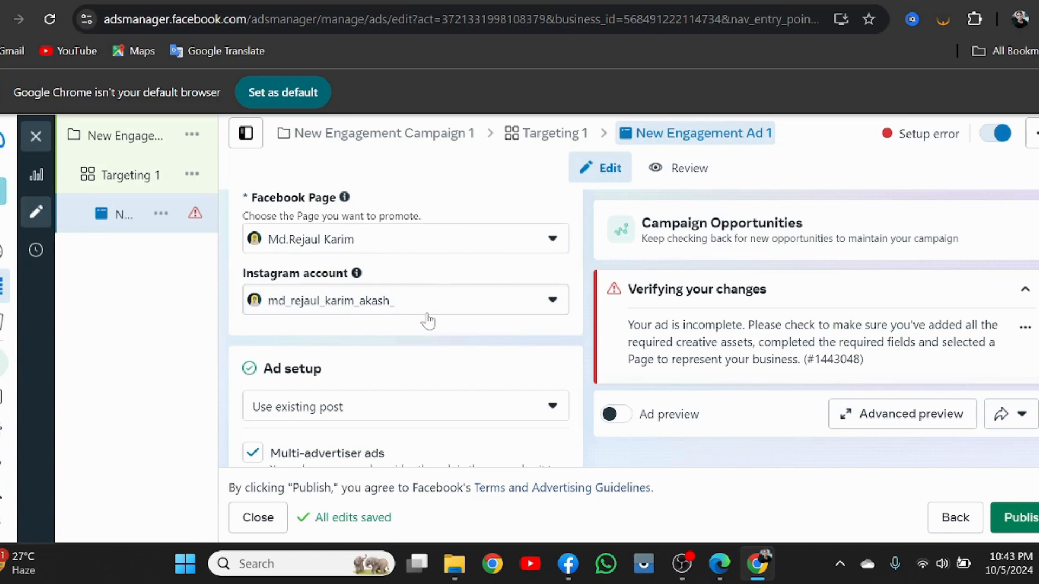
{"action": "scroll", "coordinate": [427, 321], "scroll_direction": "down", "scroll_amount": 2}
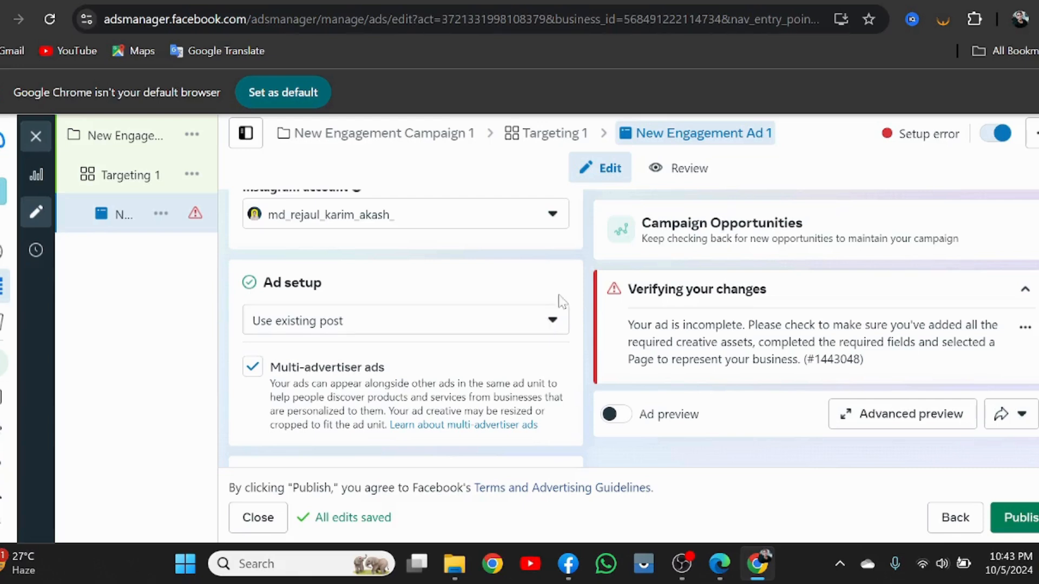
{"action": "left_click", "coordinate": [548, 323]}
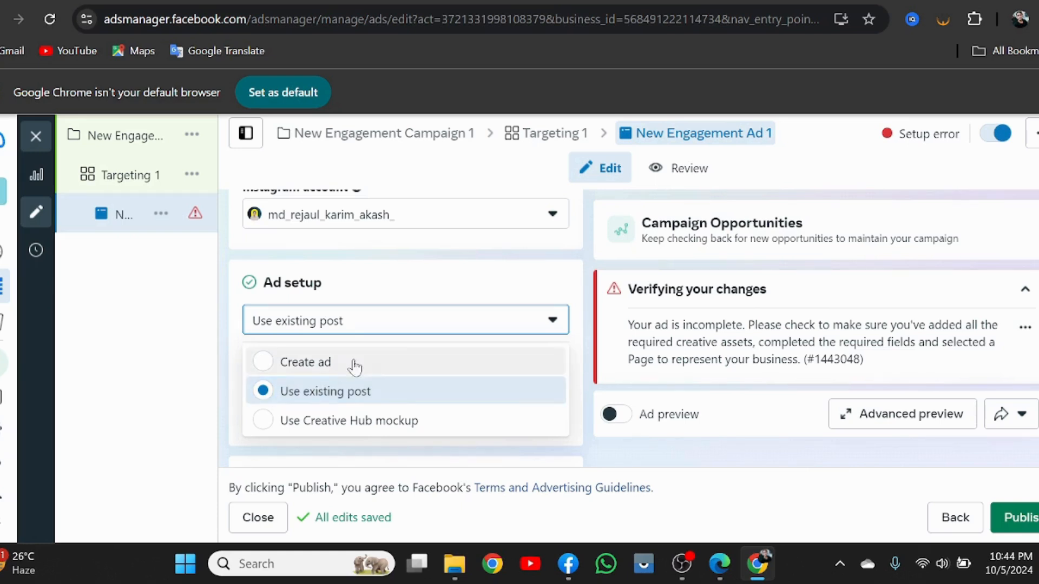
{"action": "left_click", "coordinate": [411, 298]}
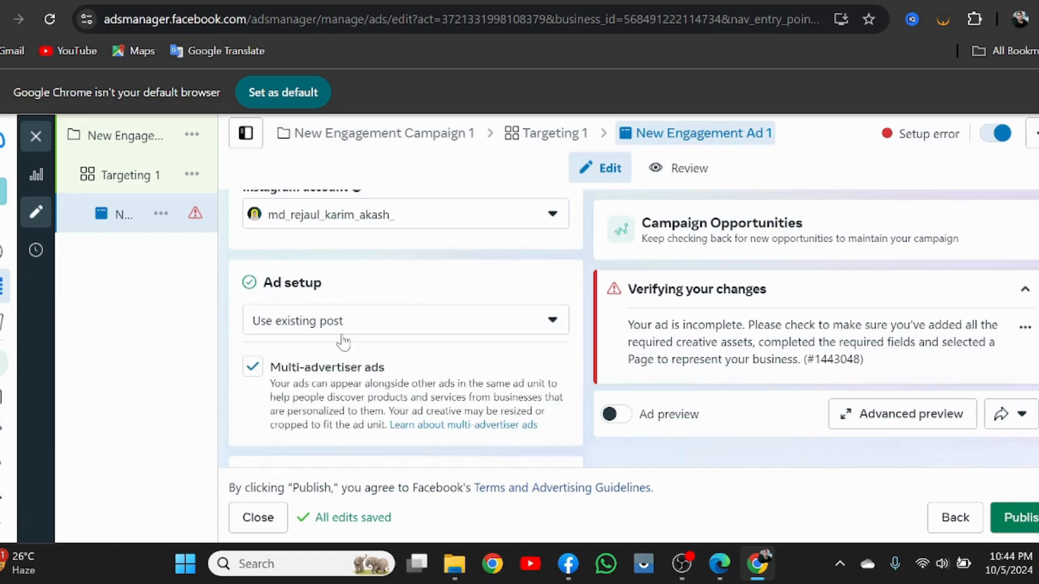
Select the existing Facebook post "What Are the 8 Types of Digital Marketing?" as the ad creative.
{"action": "scroll", "coordinate": [346, 346], "scroll_direction": "down", "scroll_amount": 3}
{"action": "scroll", "coordinate": [396, 324], "scroll_direction": "down", "scroll_amount": 2}
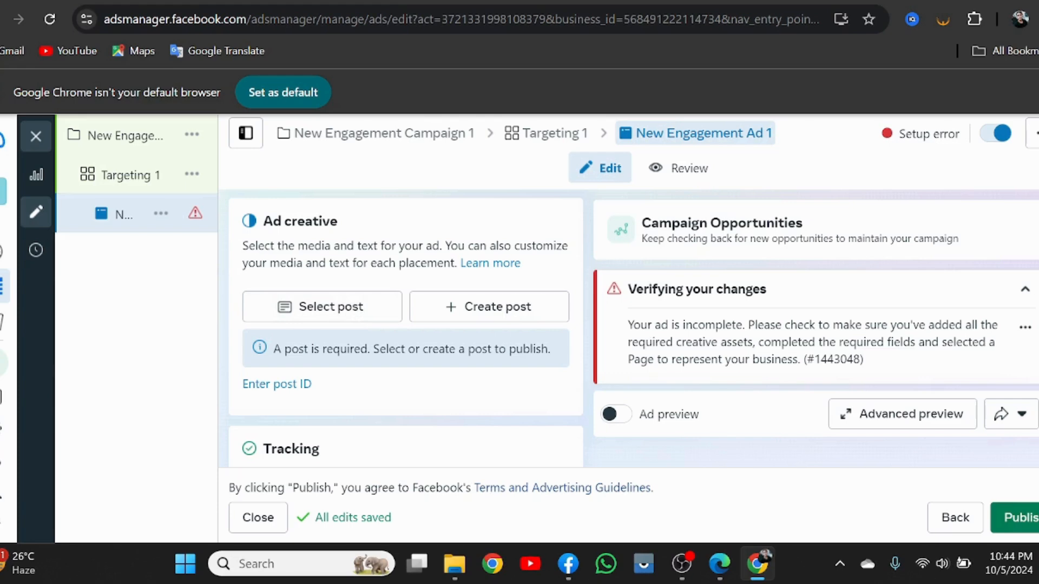
{"action": "left_click", "coordinate": [335, 312]}
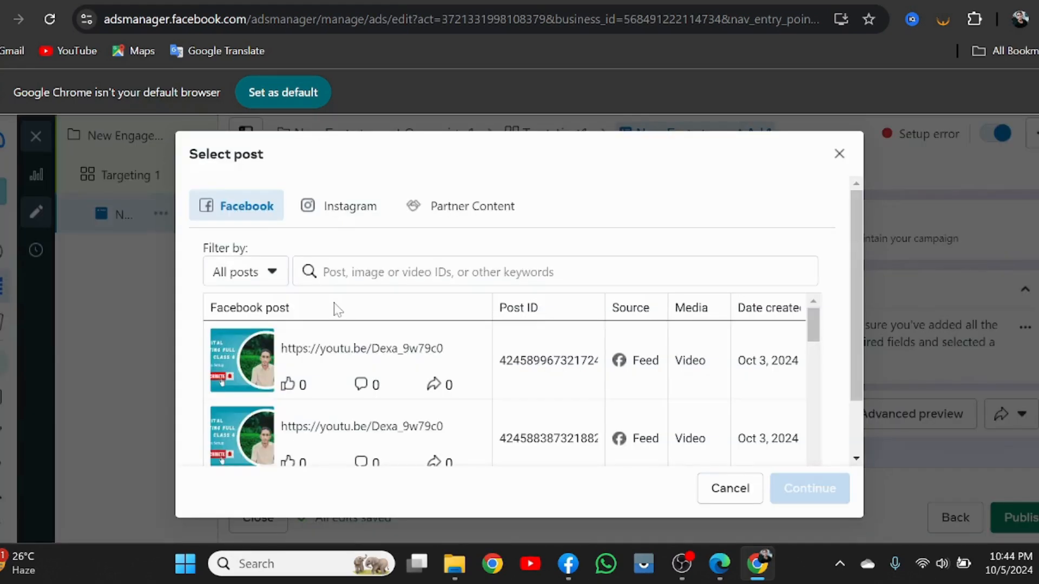
{"action": "scroll", "coordinate": [349, 359], "scroll_direction": "down", "scroll_amount": 5}
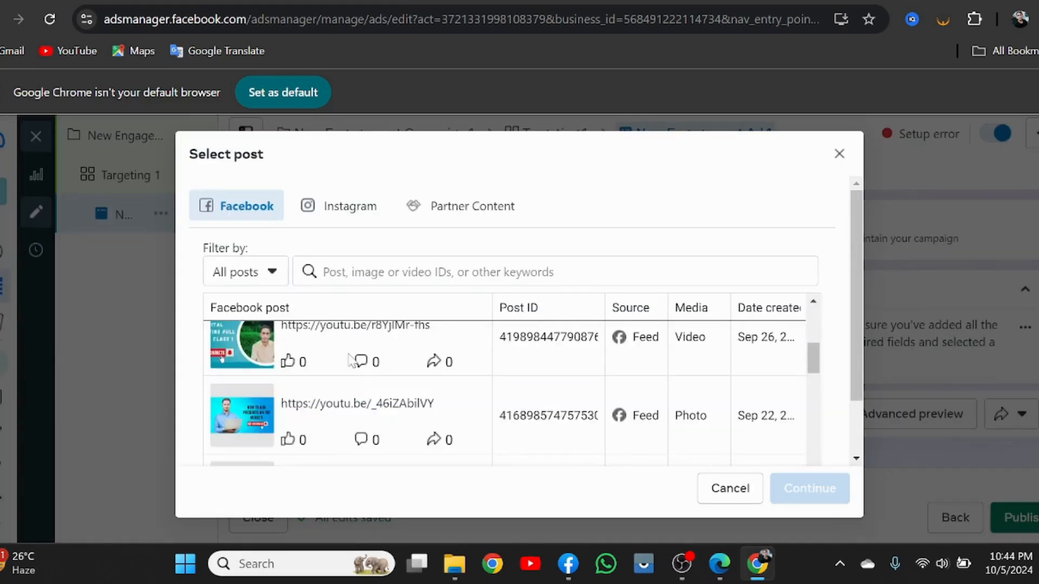
{"action": "scroll", "coordinate": [349, 362], "scroll_direction": "down", "scroll_amount": 2}
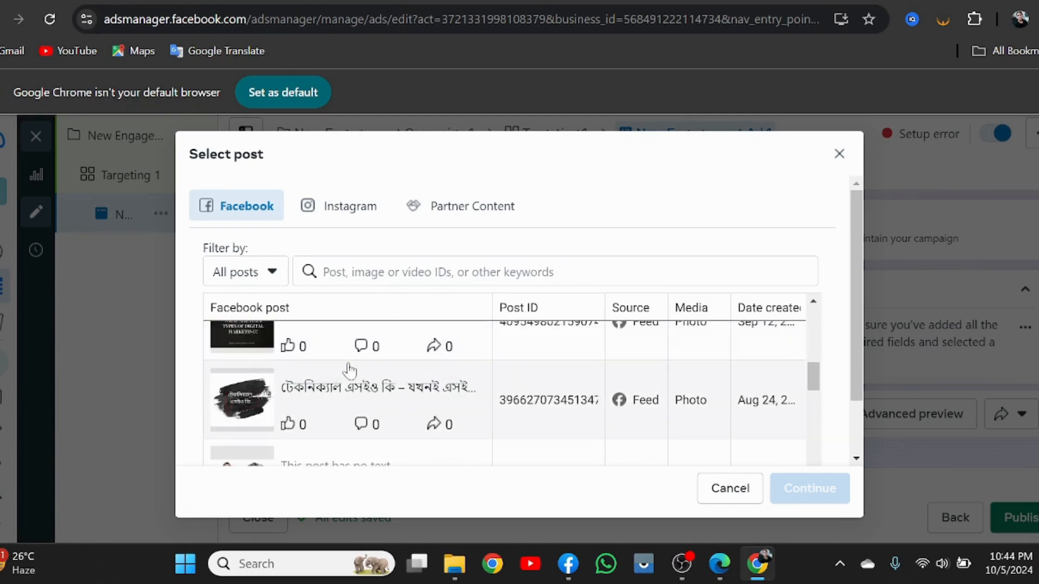
{"action": "scroll", "coordinate": [349, 370], "scroll_direction": "down", "scroll_amount": 2}
{"action": "scroll", "coordinate": [349, 370], "scroll_direction": "up", "scroll_amount": 2}
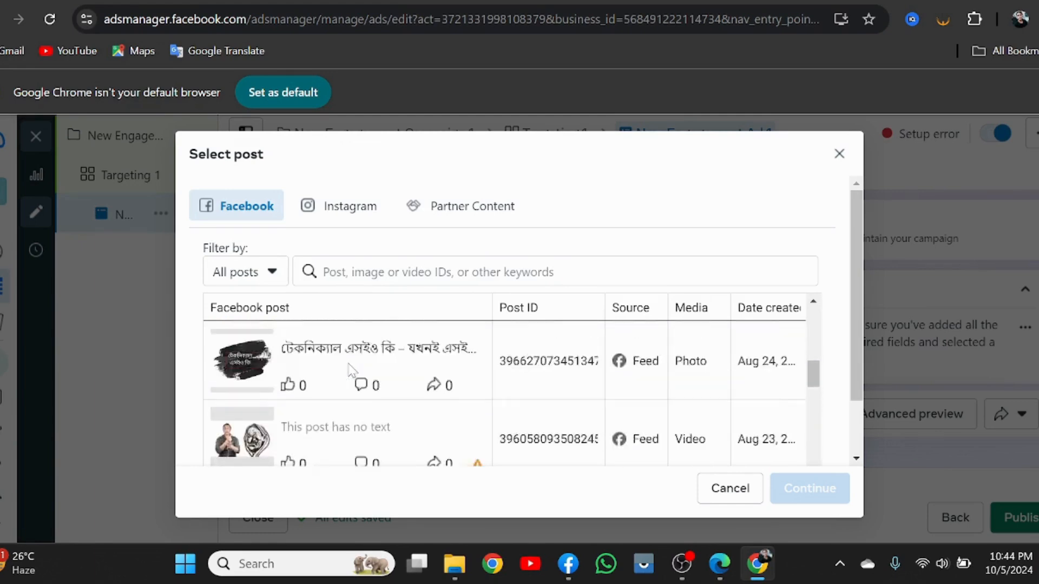
{"action": "scroll", "coordinate": [349, 371], "scroll_direction": "up", "scroll_amount": 1}
{"action": "left_click", "coordinate": [349, 381]}
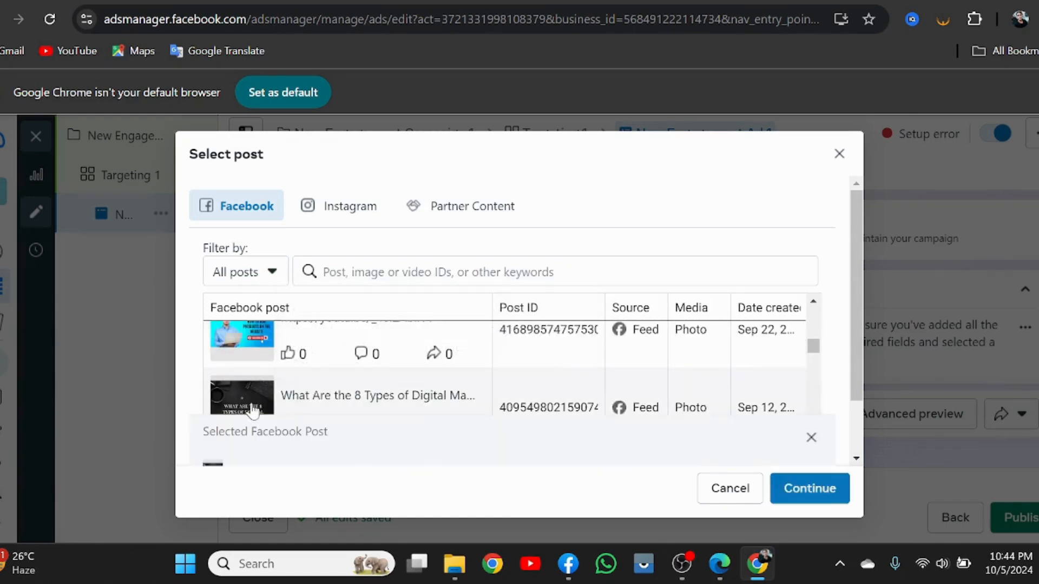
{"action": "left_click", "coordinate": [808, 490]}
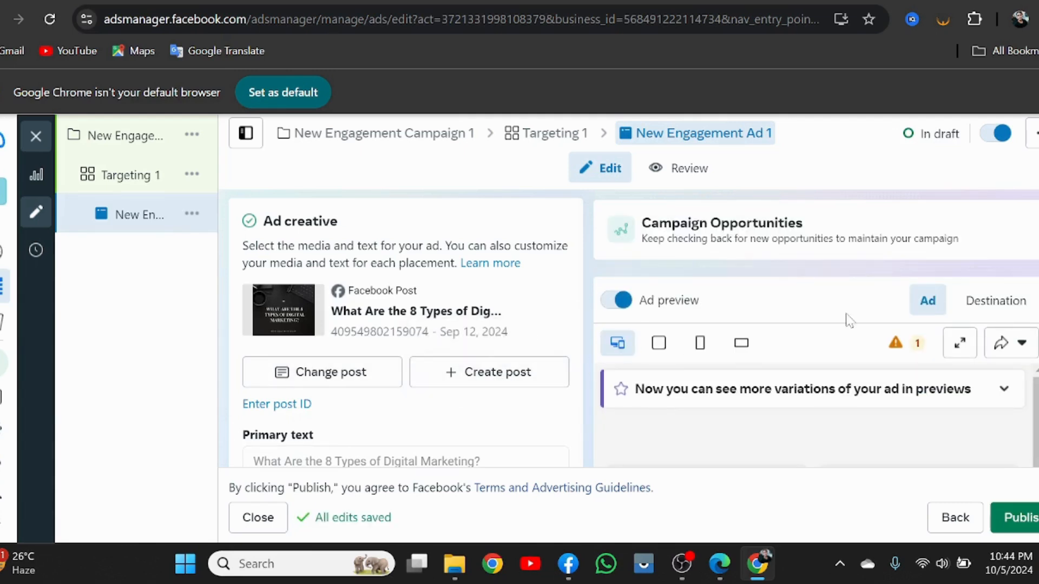
Examine the ad's primary text, text generation suggestions and first previews for the feed, Stories and Reels placements.
{"action": "scroll", "coordinate": [826, 288], "scroll_direction": "down", "scroll_amount": 2}
{"action": "scroll", "coordinate": [837, 403], "scroll_direction": "down", "scroll_amount": 2}
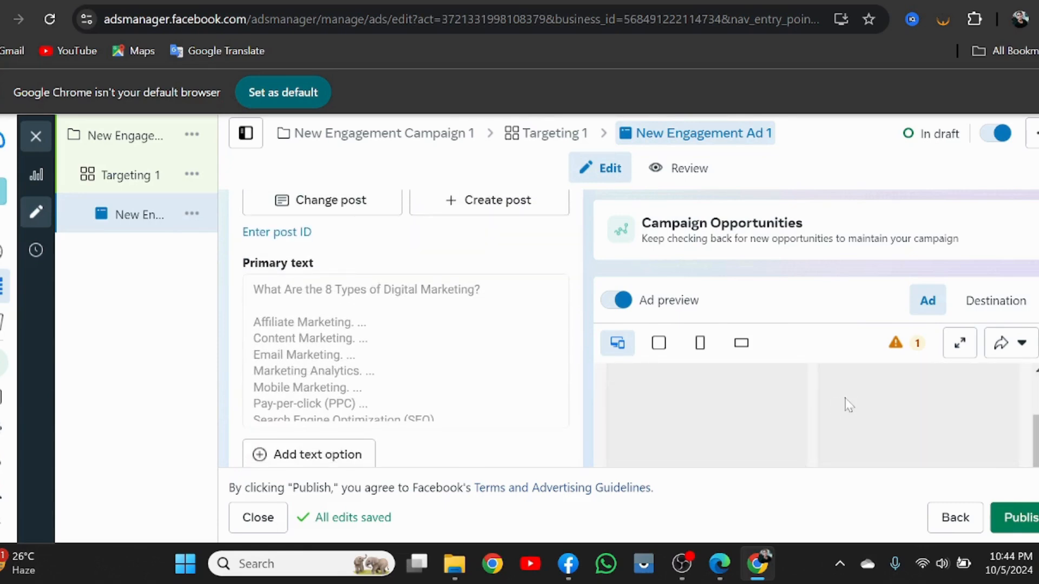
{"action": "scroll", "coordinate": [860, 325], "scroll_direction": "down", "scroll_amount": 3}
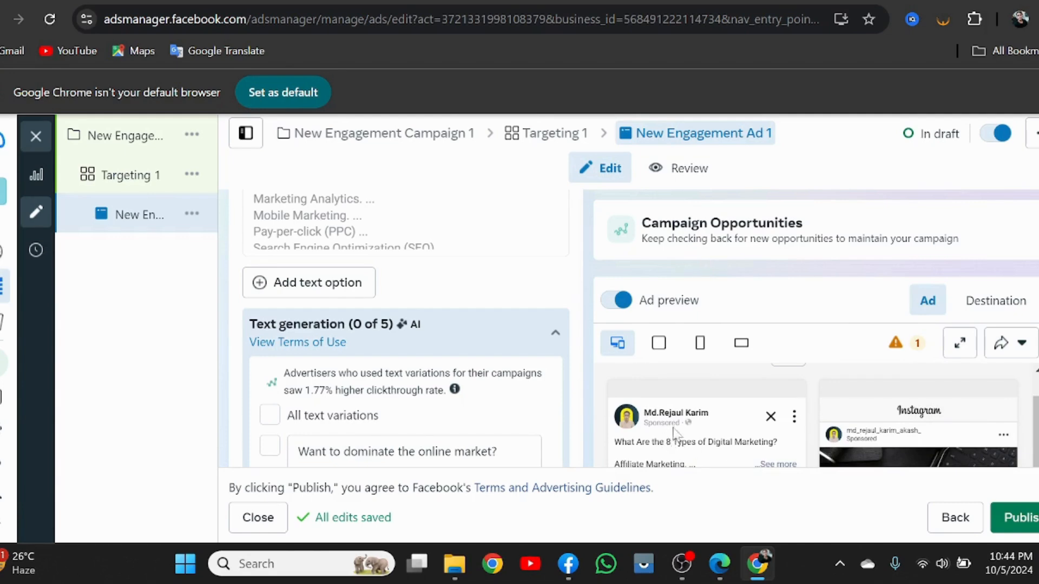
{"action": "scroll", "coordinate": [684, 435], "scroll_direction": "down", "scroll_amount": 3}
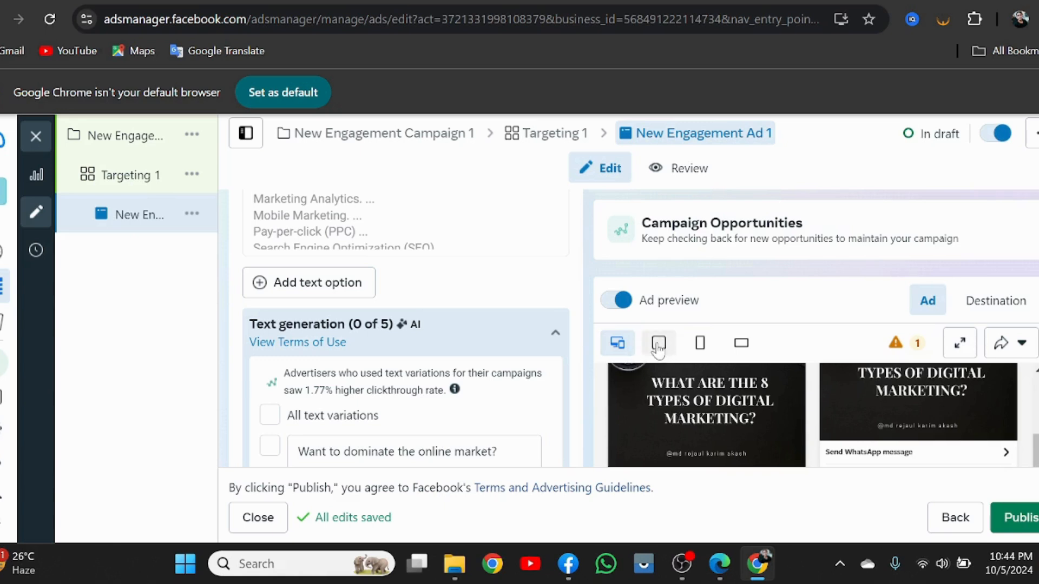
{"action": "scroll", "coordinate": [733, 418], "scroll_direction": "down", "scroll_amount": 2}
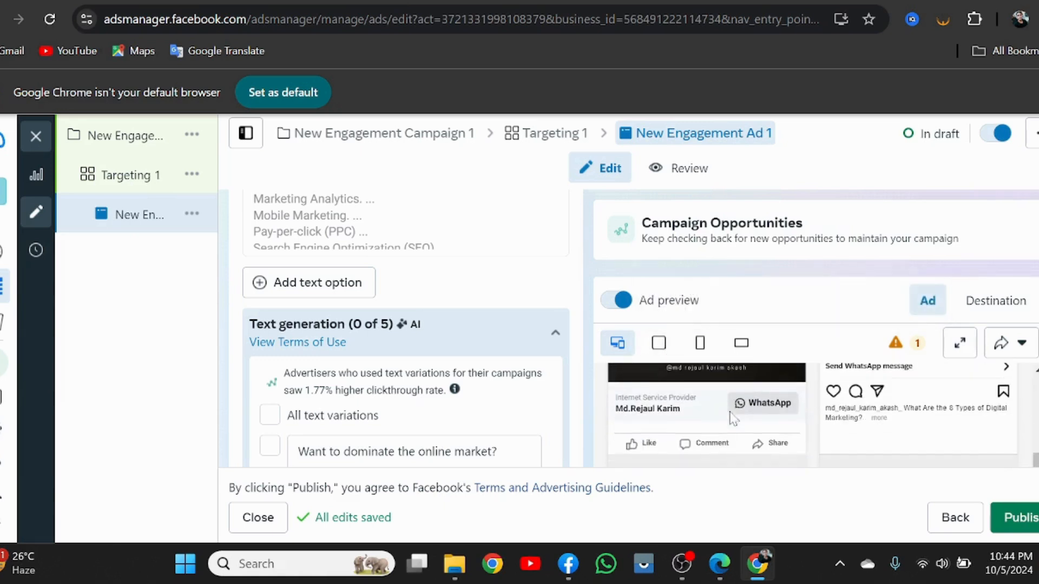
{"action": "scroll", "coordinate": [988, 297], "scroll_direction": "down", "scroll_amount": 5}
{"action": "scroll", "coordinate": [758, 427], "scroll_direction": "down", "scroll_amount": 2}
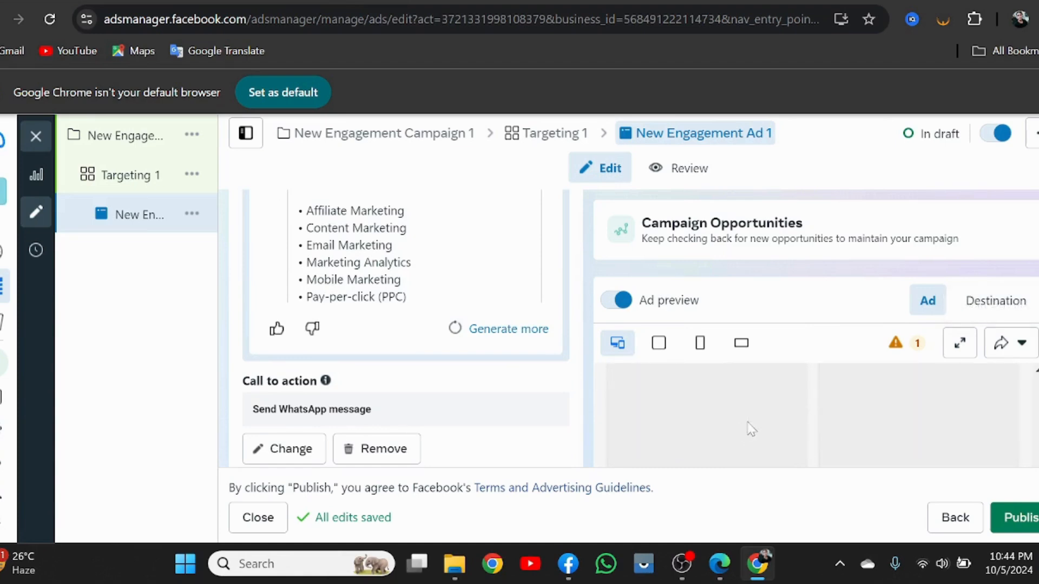
{"action": "scroll", "coordinate": [749, 428], "scroll_direction": "down", "scroll_amount": 5}
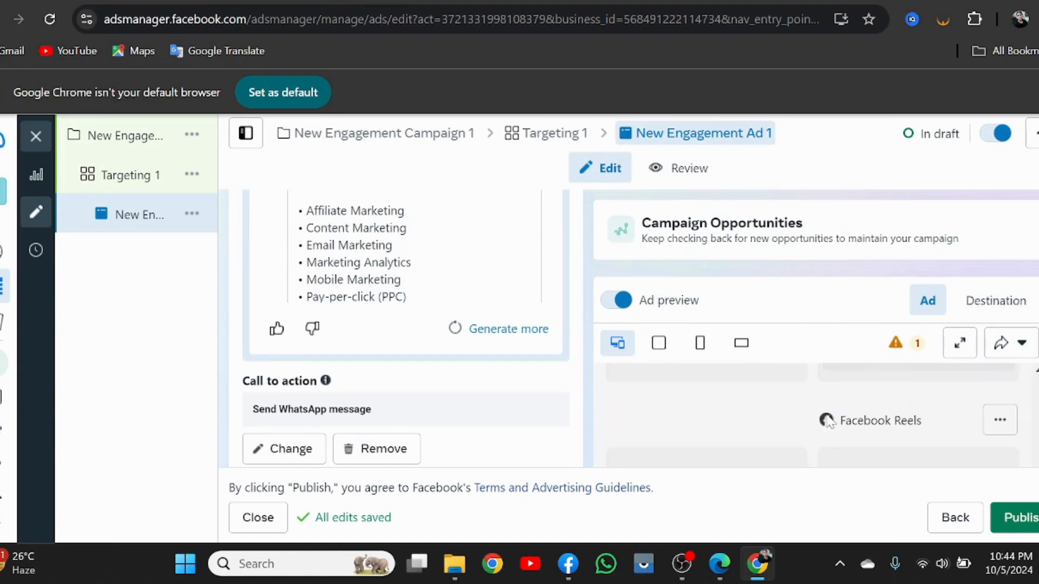
{"action": "scroll", "coordinate": [828, 421], "scroll_direction": "down", "scroll_amount": 5}
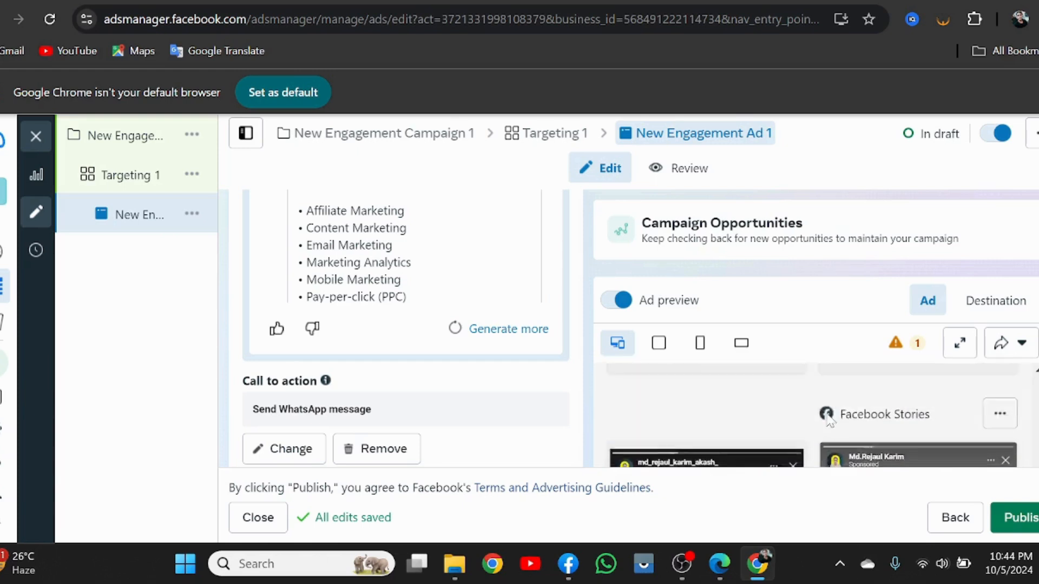
{"action": "scroll", "coordinate": [825, 420], "scroll_direction": "down", "scroll_amount": 6}
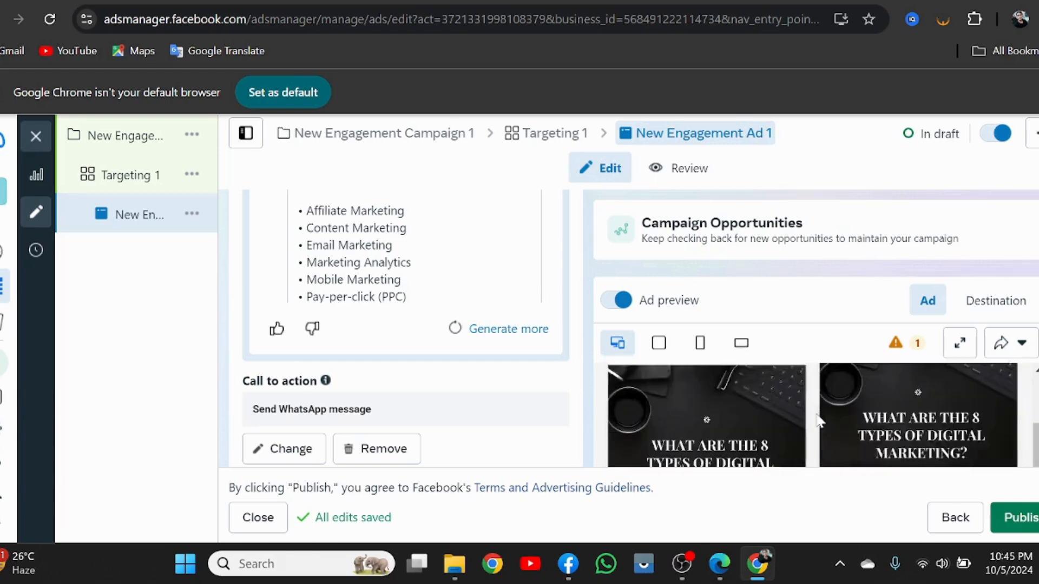
Compare the Facebook and Instagram ad previews with their WhatsApp calls to action, and check the placement editing and Advantage+ creative settings.
{"action": "scroll", "coordinate": [733, 427], "scroll_direction": "up", "scroll_amount": 1}
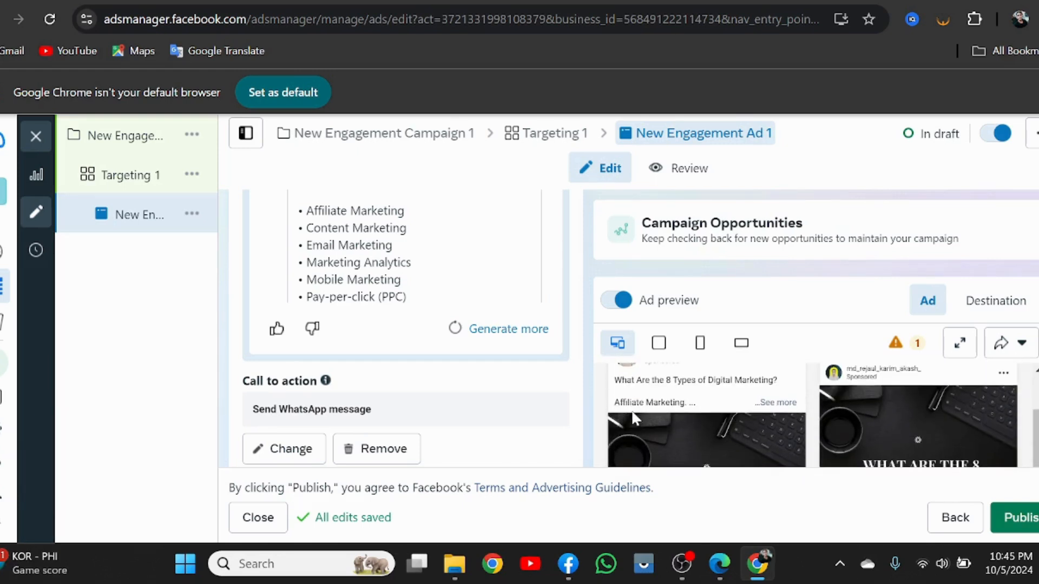
{"action": "scroll", "coordinate": [695, 405], "scroll_direction": "up", "scroll_amount": 3}
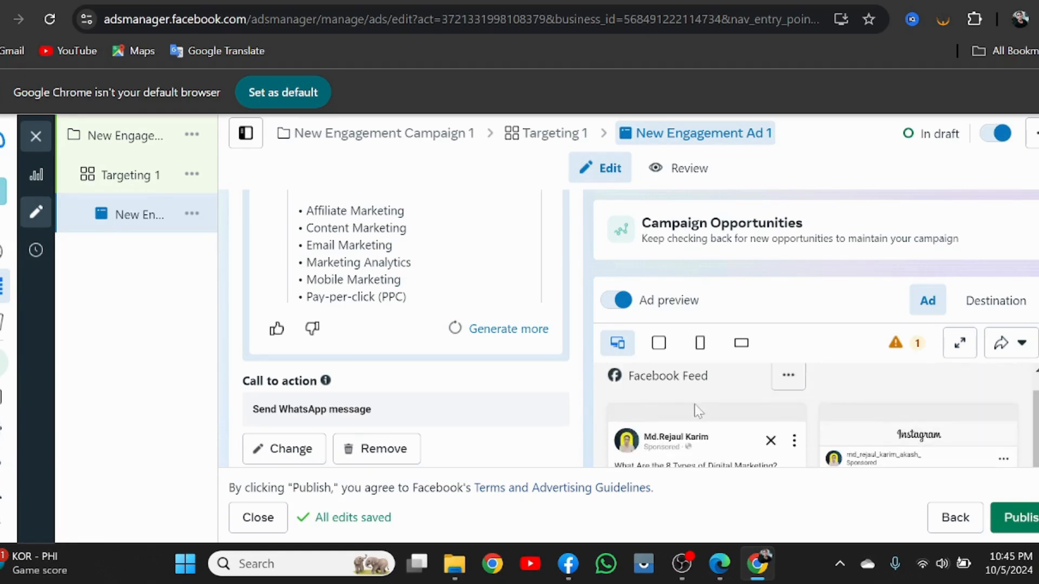
{"action": "scroll", "coordinate": [695, 407], "scroll_direction": "down", "scroll_amount": 5}
{"action": "scroll", "coordinate": [861, 411], "scroll_direction": "up", "scroll_amount": 2}
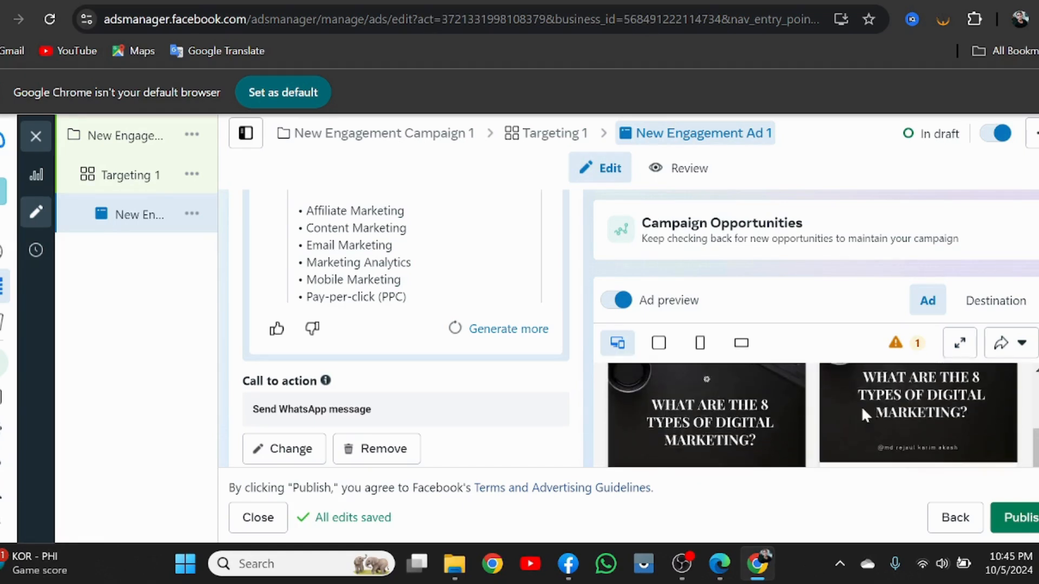
{"action": "scroll", "coordinate": [865, 416], "scroll_direction": "up", "scroll_amount": 2}
{"action": "scroll", "coordinate": [871, 390], "scroll_direction": "down", "scroll_amount": 4}
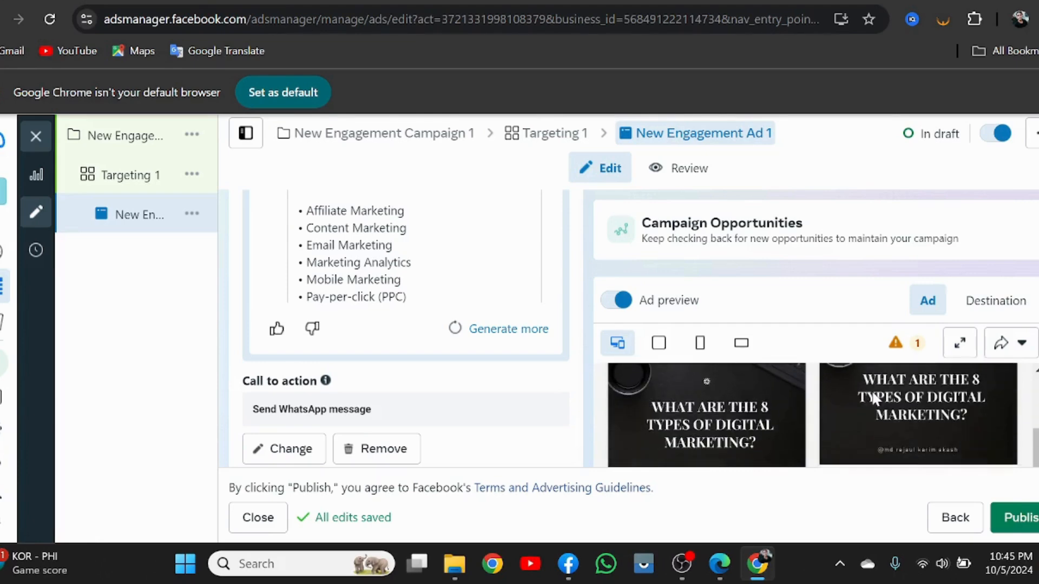
{"action": "scroll", "coordinate": [782, 419], "scroll_direction": "down", "scroll_amount": 2}
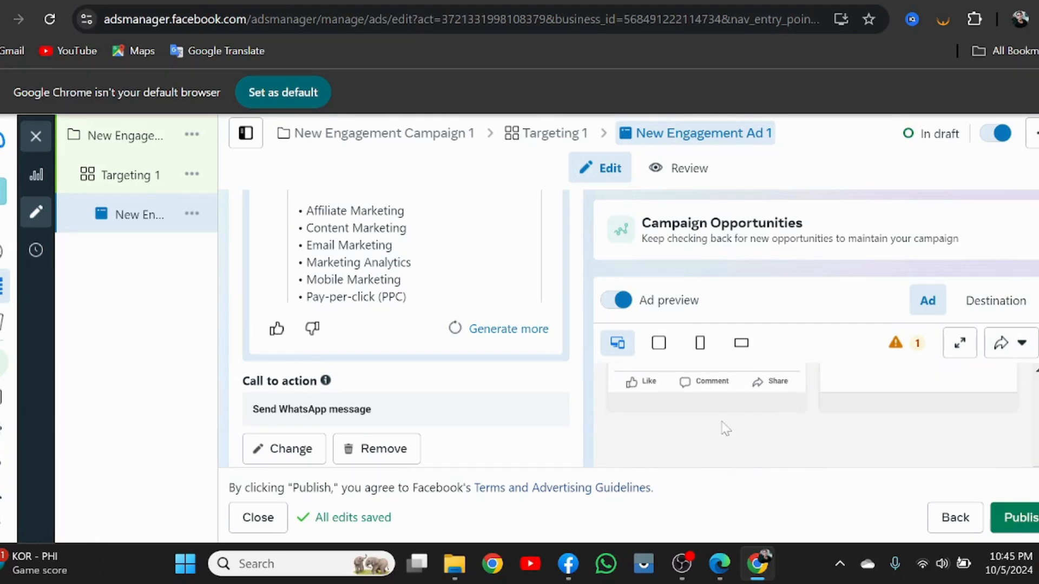
{"action": "scroll", "coordinate": [723, 419], "scroll_direction": "down", "scroll_amount": 3}
{"action": "scroll", "coordinate": [679, 416], "scroll_direction": "down", "scroll_amount": 3}
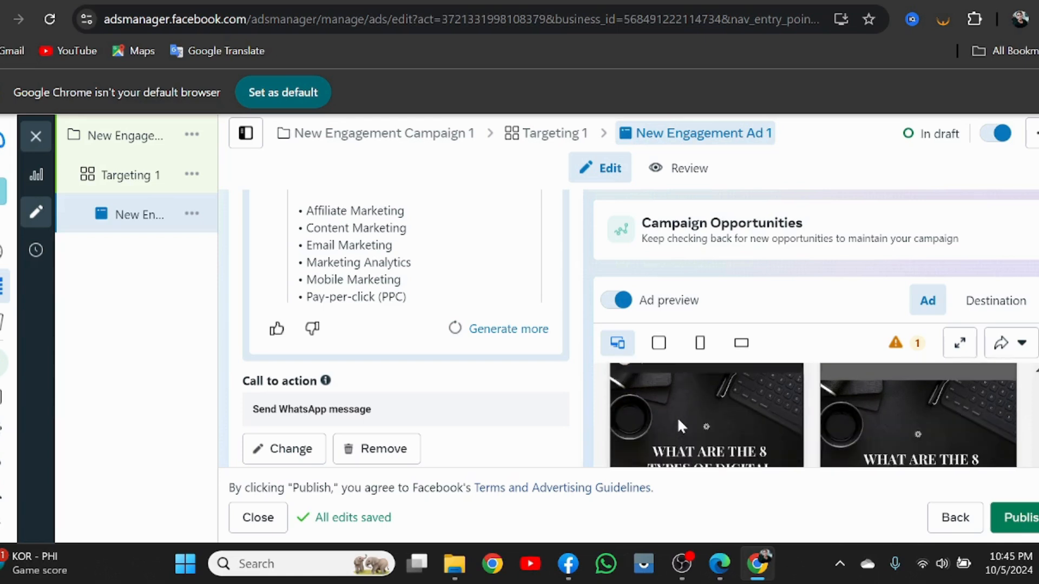
{"action": "scroll", "coordinate": [700, 437], "scroll_direction": "down", "scroll_amount": 1}
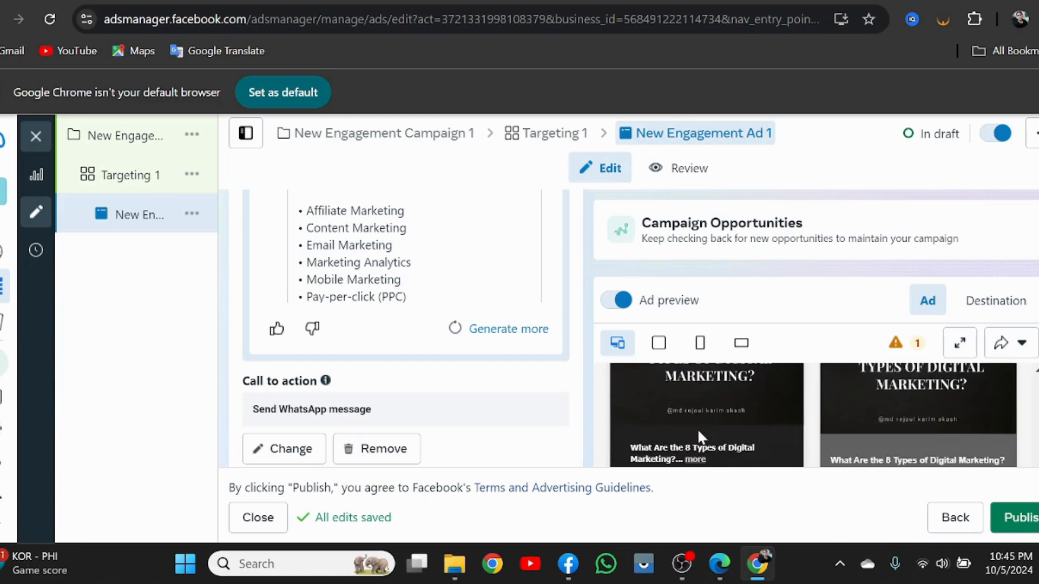
{"action": "scroll", "coordinate": [902, 410], "scroll_direction": "down", "scroll_amount": 3}
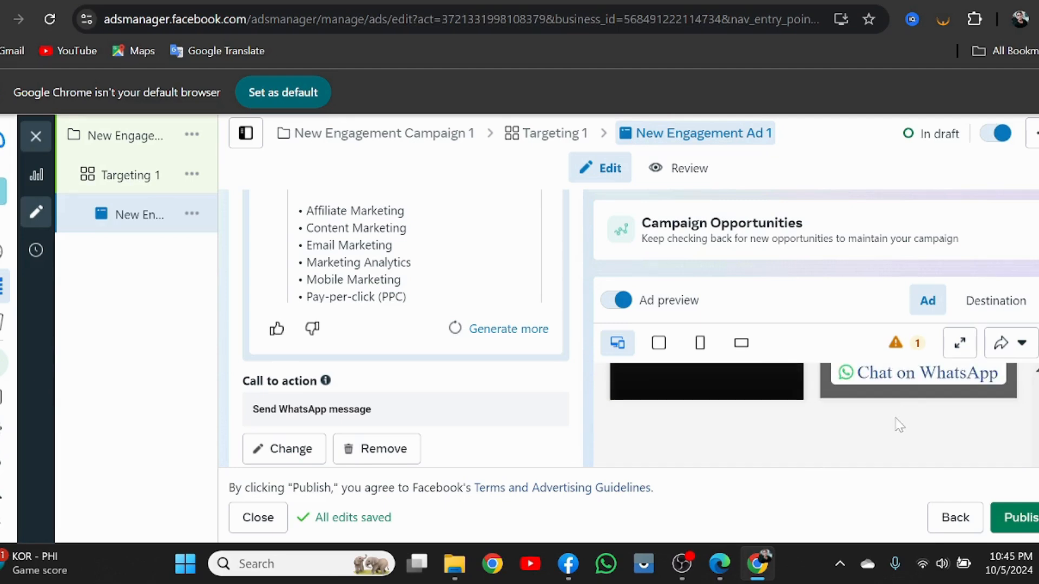
{"action": "scroll", "coordinate": [896, 418], "scroll_direction": "down", "scroll_amount": 4}
{"action": "scroll", "coordinate": [895, 415], "scroll_direction": "down", "scroll_amount": 2}
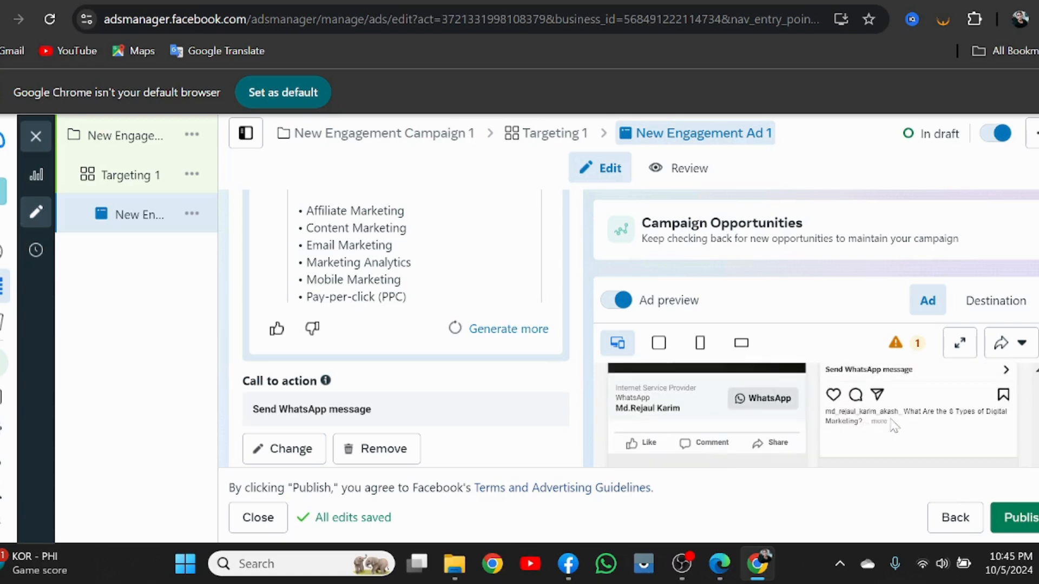
{"action": "scroll", "coordinate": [739, 427], "scroll_direction": "down", "scroll_amount": 2}
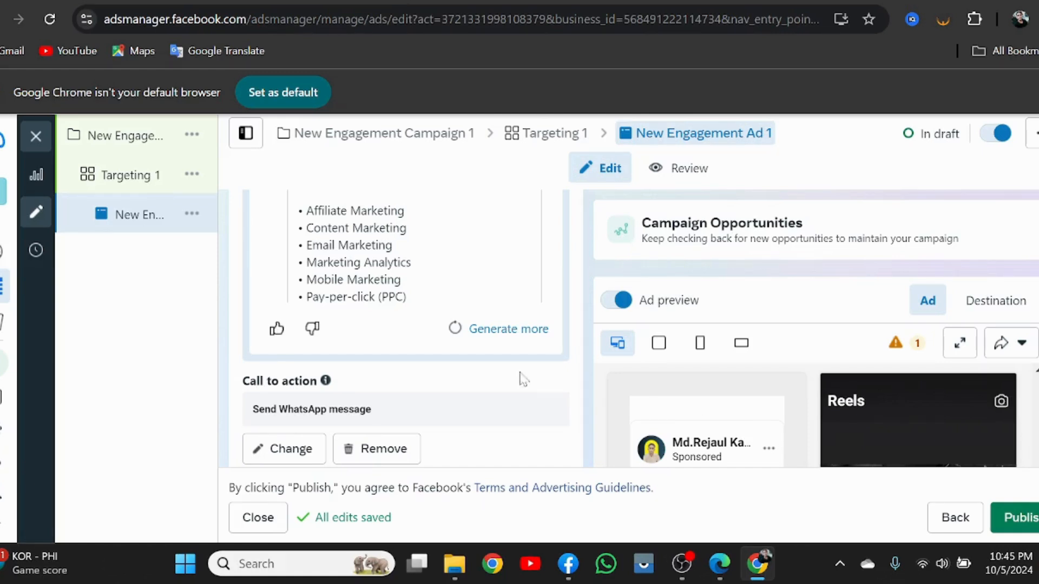
{"action": "scroll", "coordinate": [398, 349], "scroll_direction": "down", "scroll_amount": 3}
{"action": "scroll", "coordinate": [490, 339], "scroll_direction": "down", "scroll_amount": 3}
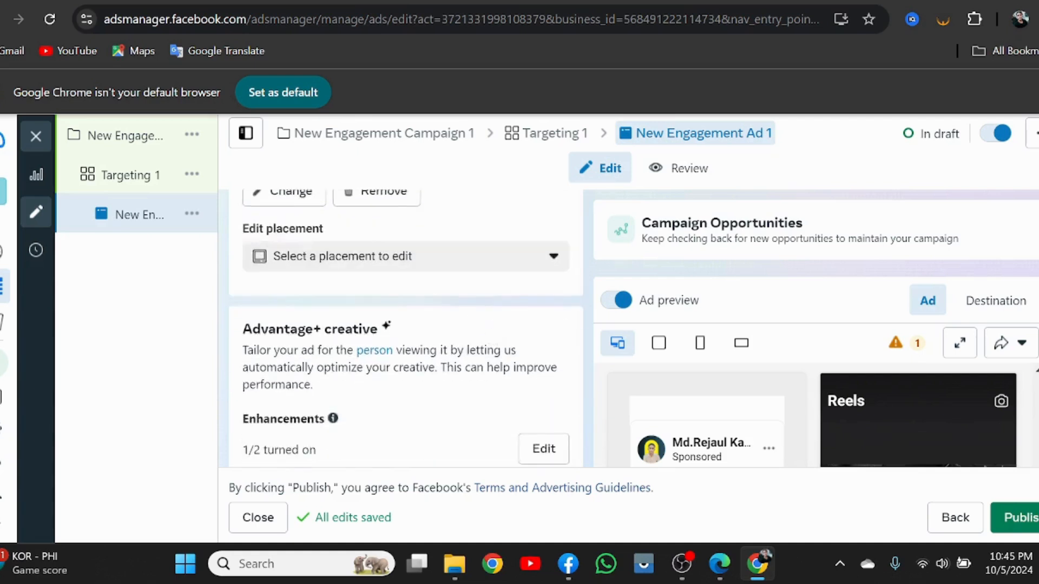
Recheck the ad's primary text against the AI text generation suggestions, and glance at the message template's greeting and questions.
{"action": "scroll", "coordinate": [491, 331], "scroll_direction": "down", "scroll_amount": 6}
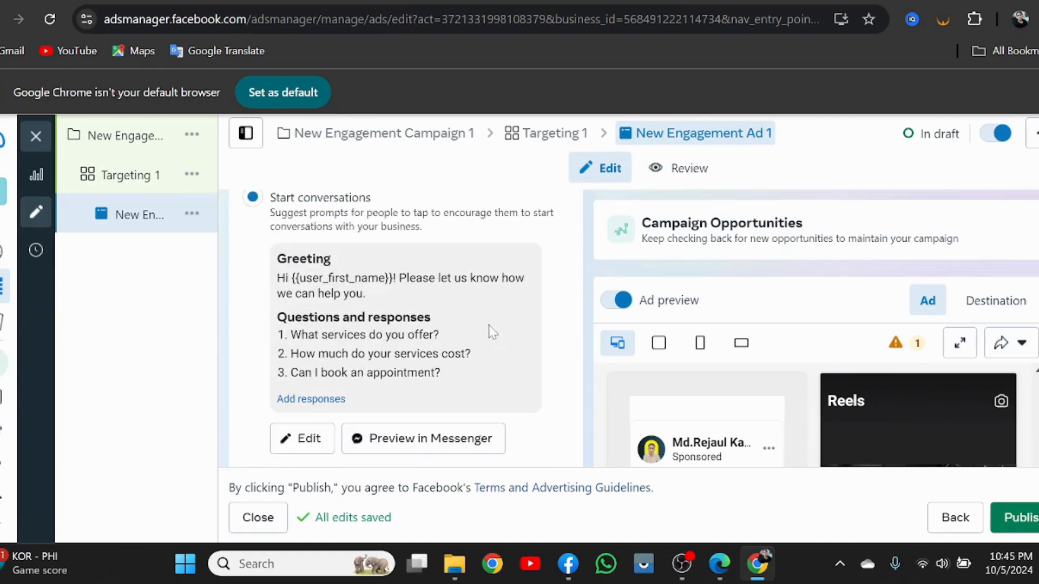
{"action": "scroll", "coordinate": [491, 331], "scroll_direction": "up", "scroll_amount": 10}
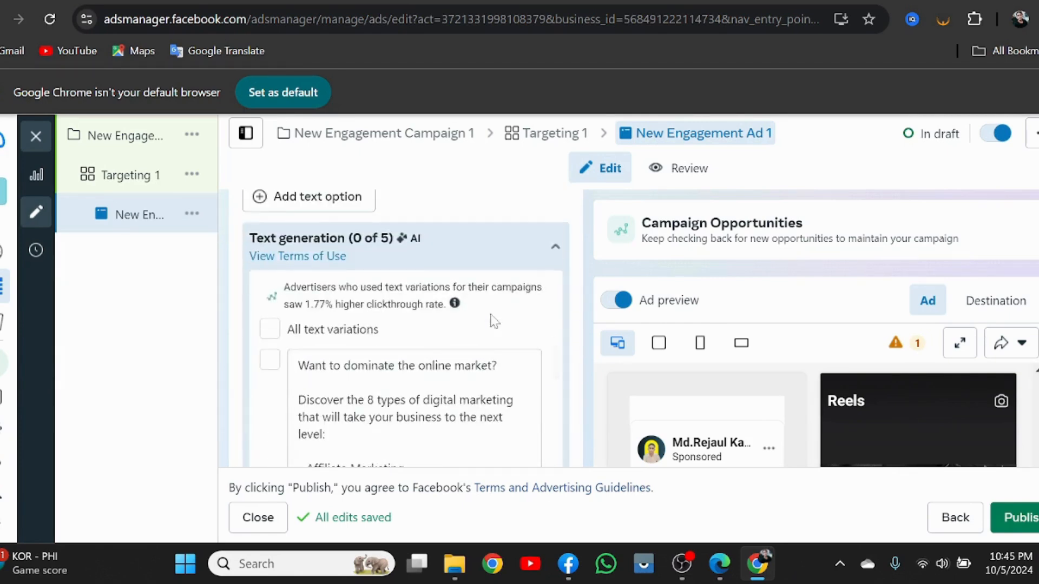
{"action": "scroll", "coordinate": [493, 321], "scroll_direction": "up", "scroll_amount": 3}
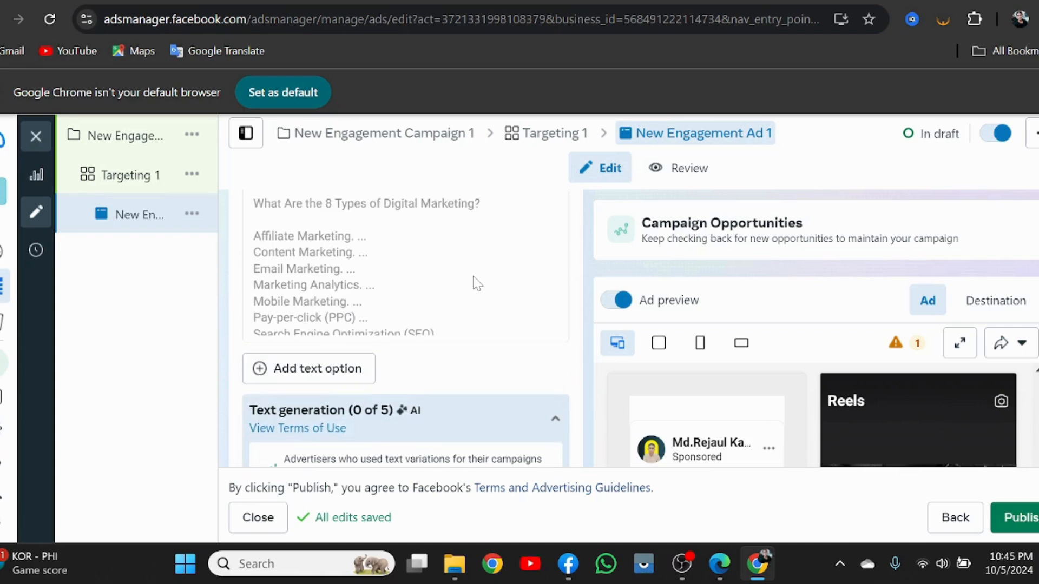
{"action": "scroll", "coordinate": [477, 283], "scroll_direction": "up", "scroll_amount": 2}
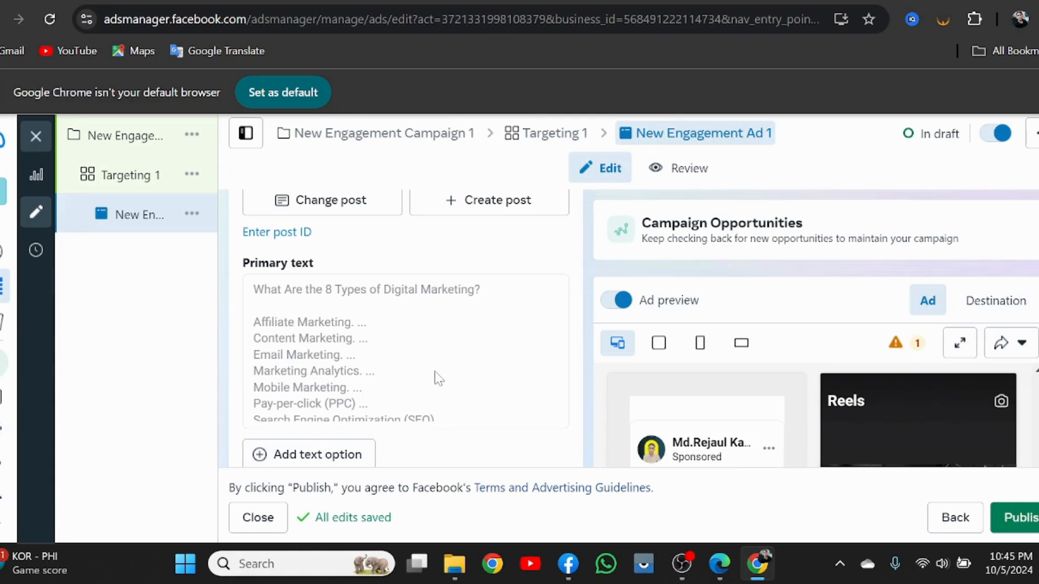
{"action": "scroll", "coordinate": [438, 378], "scroll_direction": "down", "scroll_amount": 2}
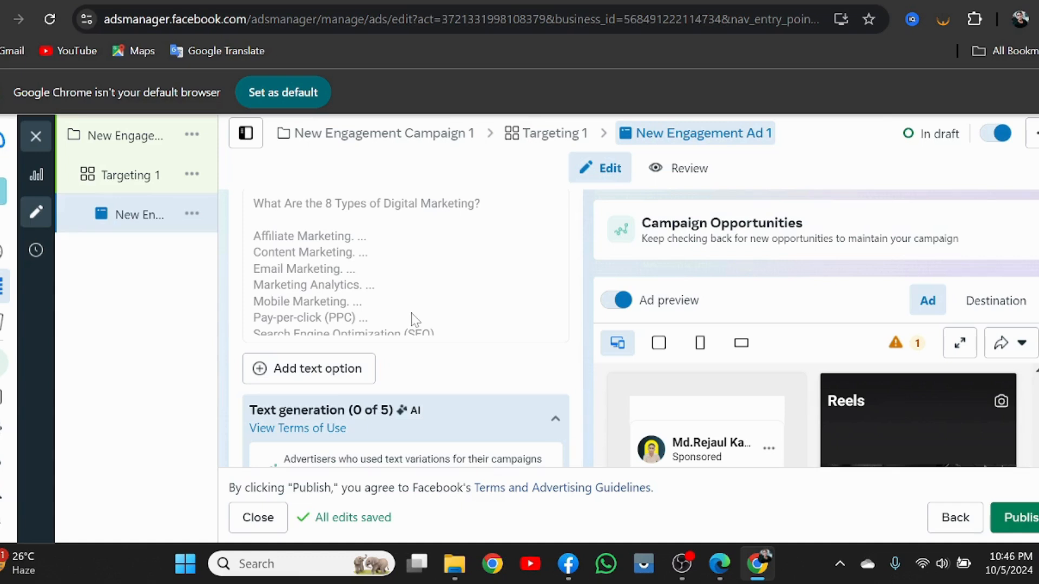
{"action": "scroll", "coordinate": [414, 319], "scroll_direction": "up", "scroll_amount": 2}
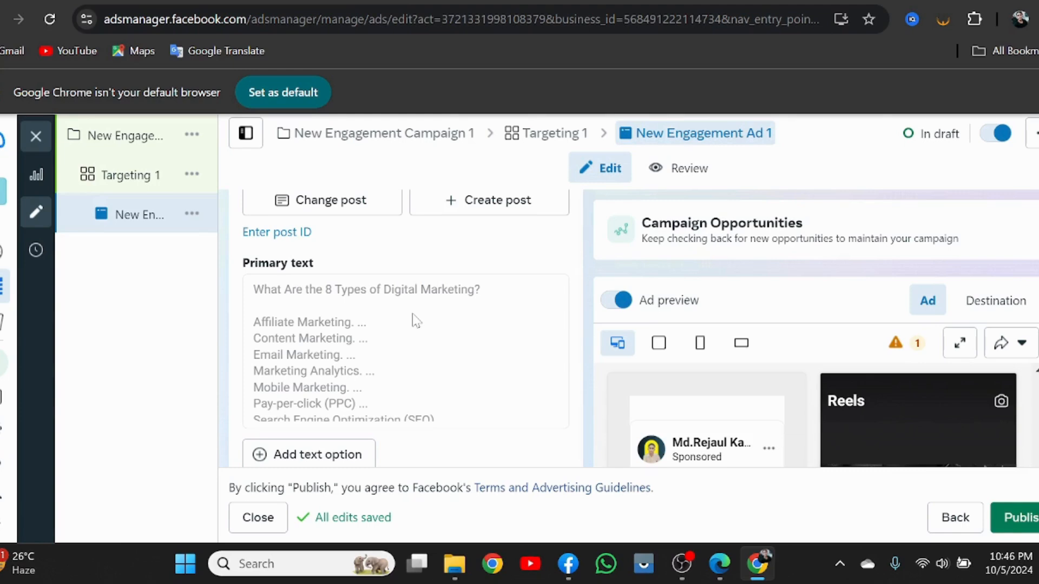
{"action": "scroll", "coordinate": [415, 320], "scroll_direction": "down", "scroll_amount": 2}
{"action": "scroll", "coordinate": [431, 320], "scroll_direction": "down", "scroll_amount": 3}
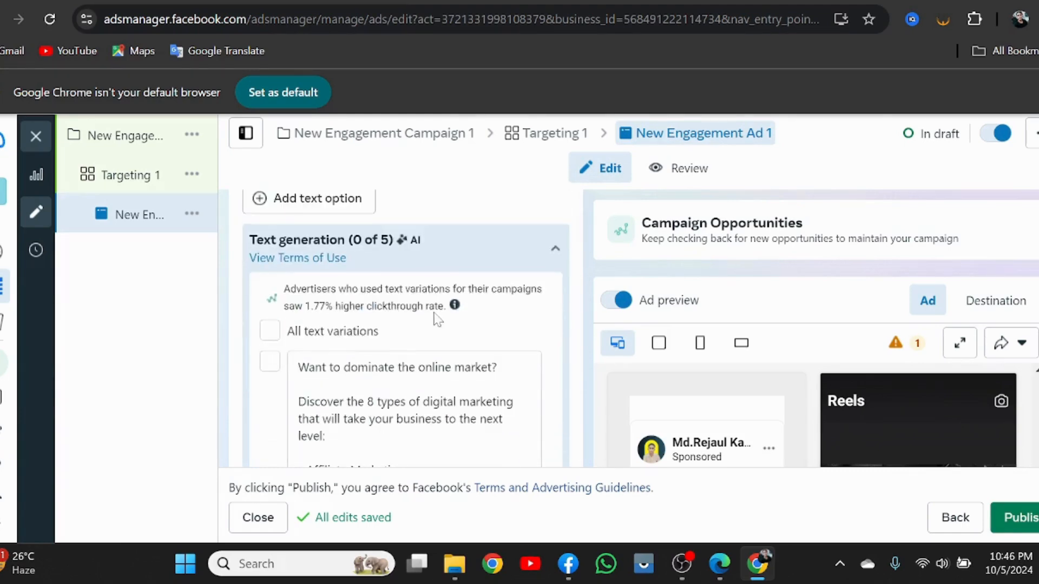
{"action": "scroll", "coordinate": [390, 295], "scroll_direction": "up", "scroll_amount": 5}
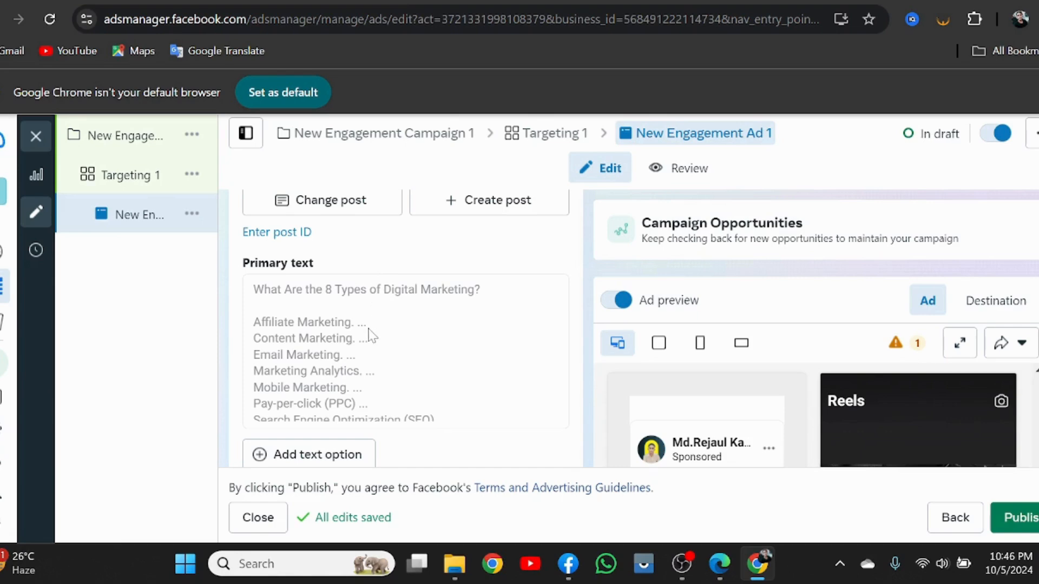
{"action": "scroll", "coordinate": [367, 336], "scroll_direction": "down", "scroll_amount": 3}
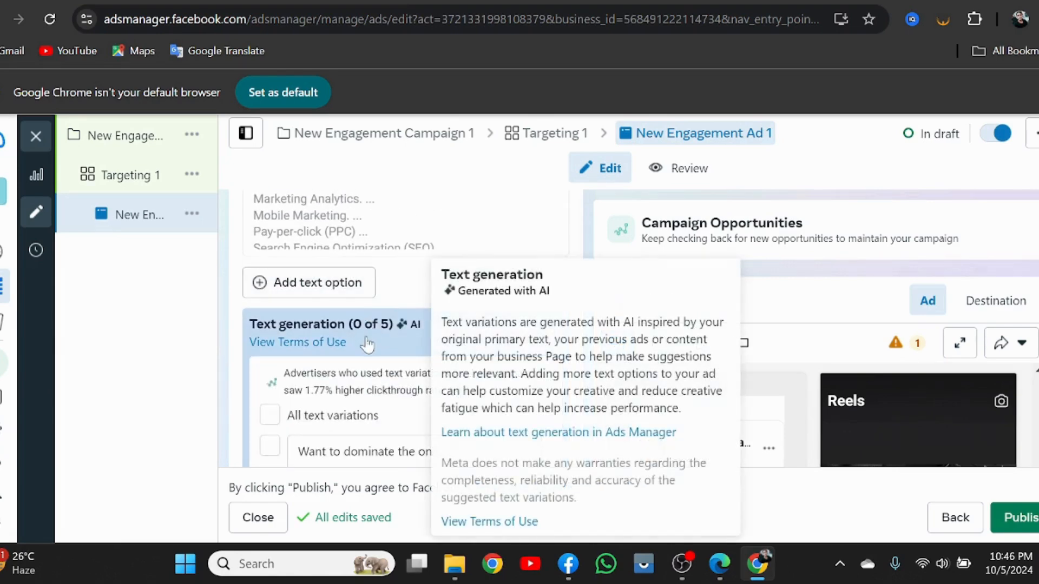
{"action": "scroll", "coordinate": [378, 325], "scroll_direction": "down", "scroll_amount": 2}
{"action": "scroll", "coordinate": [400, 303], "scroll_direction": "down", "scroll_amount": 5}
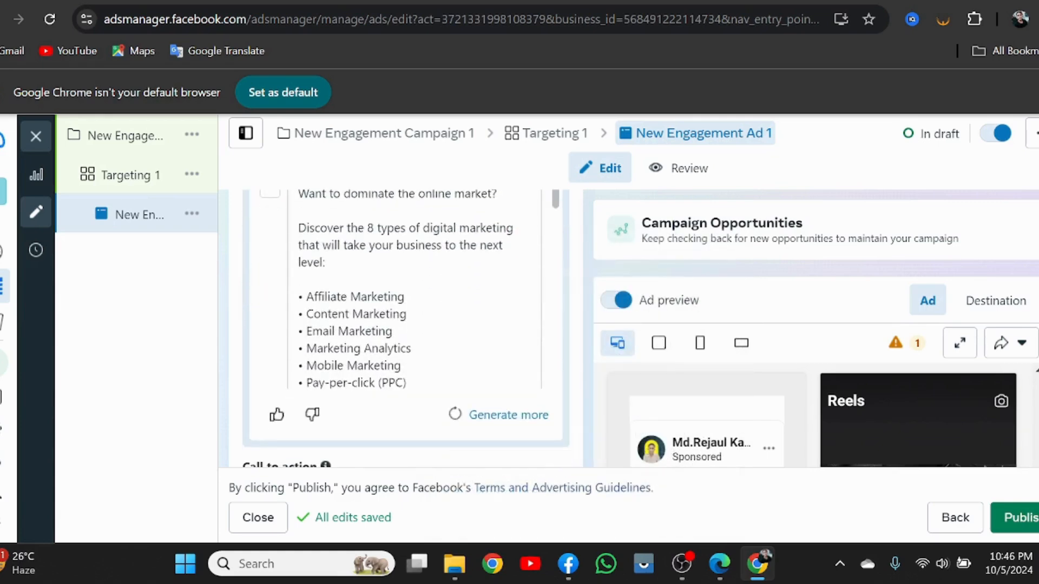
{"action": "scroll", "coordinate": [414, 289], "scroll_direction": "down", "scroll_amount": 6}
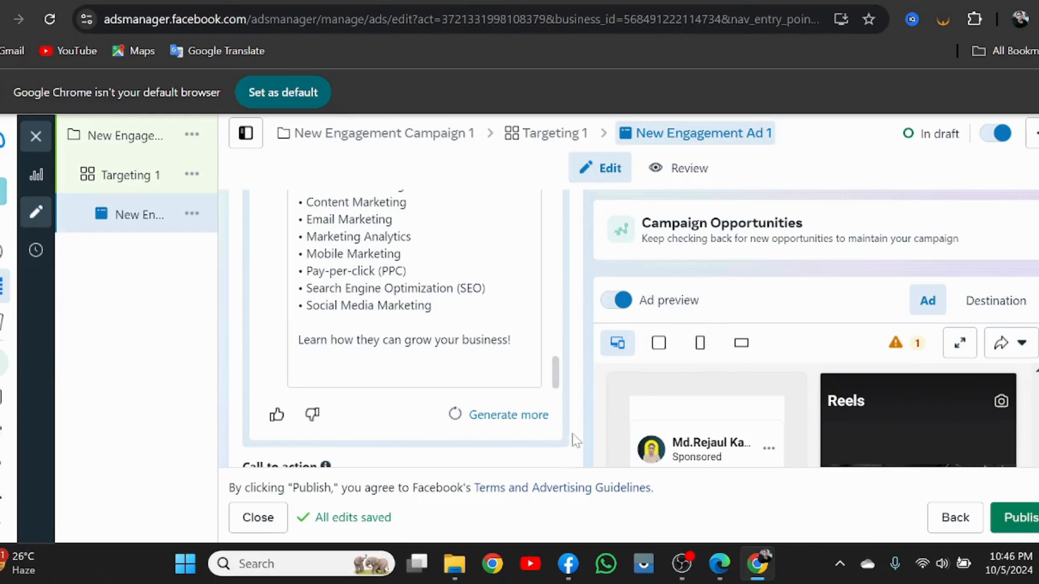
Review the ad's call to action, Advantage+ creative enhancements, message template, event tracking options and URL parameters.
{"action": "scroll", "coordinate": [555, 427], "scroll_direction": "down", "scroll_amount": 3}
{"action": "scroll", "coordinate": [448, 401], "scroll_direction": "down", "scroll_amount": 4}
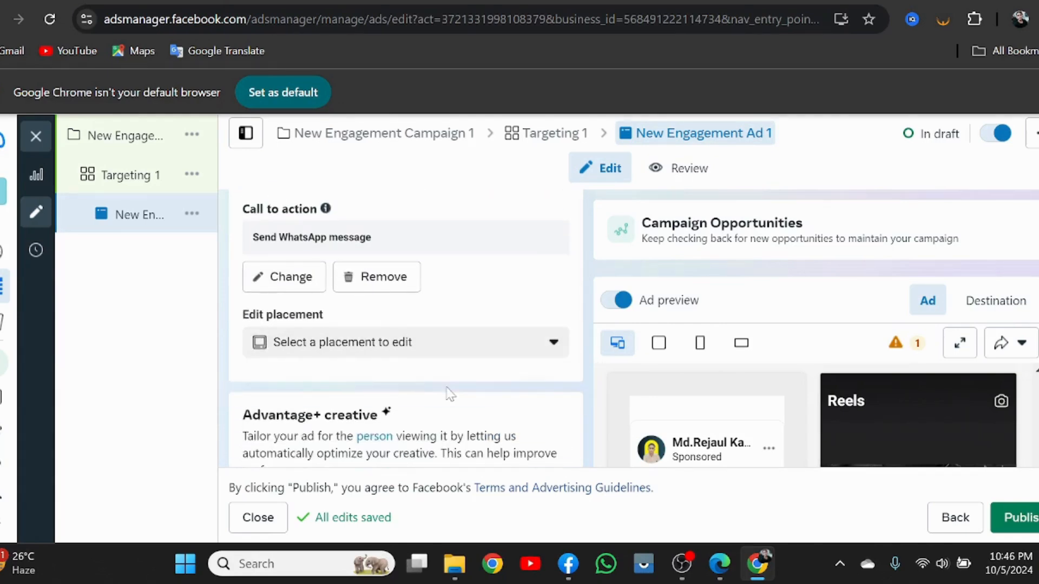
{"action": "scroll", "coordinate": [449, 394], "scroll_direction": "down", "scroll_amount": 7}
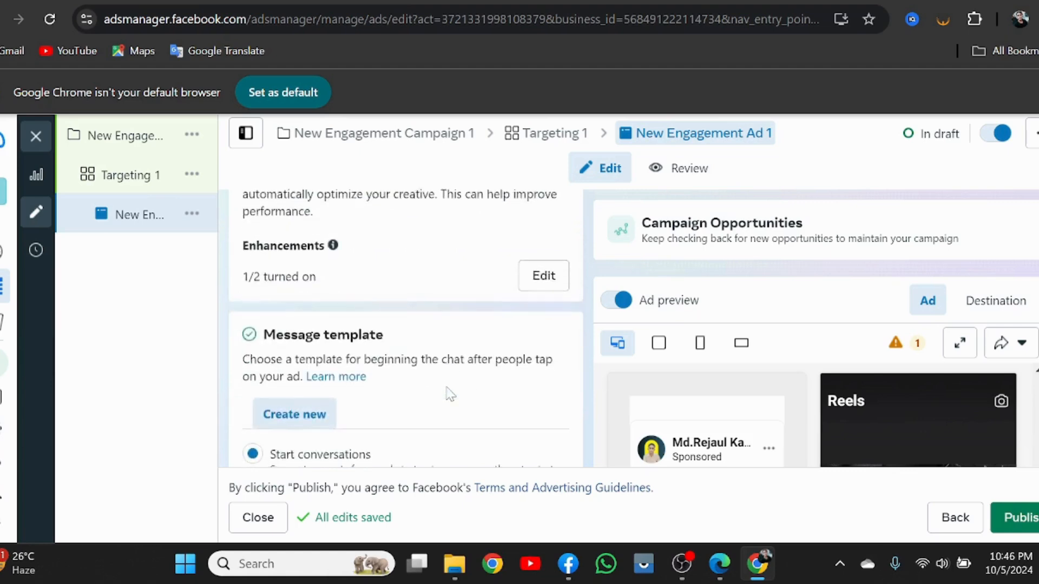
{"action": "scroll", "coordinate": [448, 393], "scroll_direction": "down", "scroll_amount": 4}
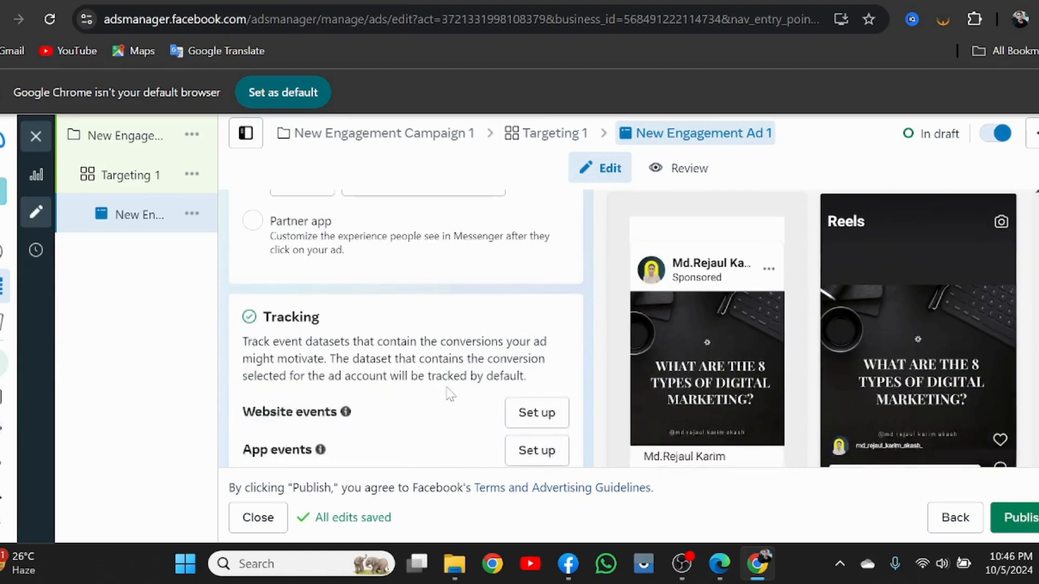
{"action": "scroll", "coordinate": [447, 388], "scroll_direction": "up", "scroll_amount": 3}
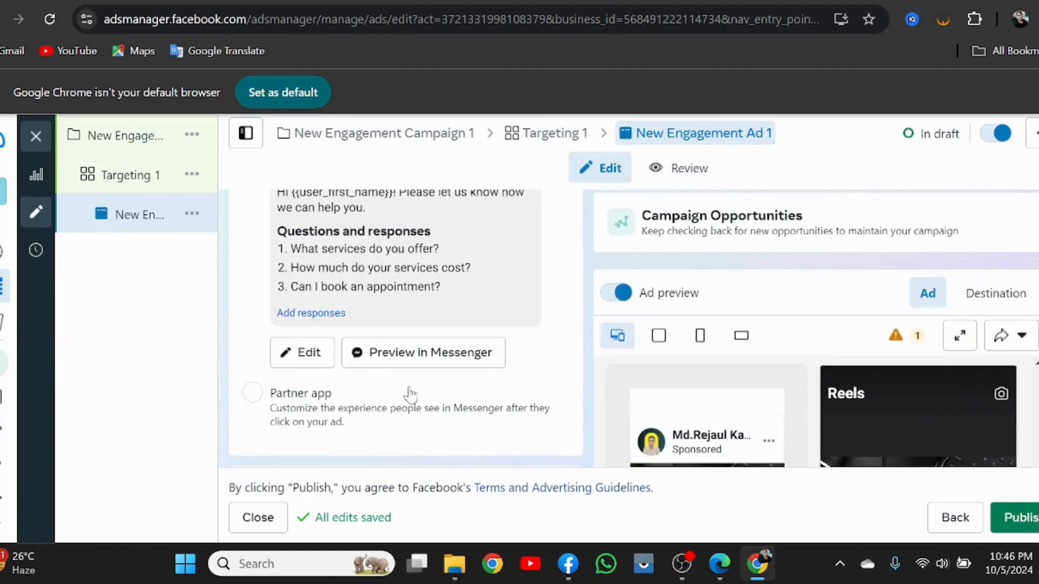
{"action": "scroll", "coordinate": [408, 394], "scroll_direction": "down", "scroll_amount": 2}
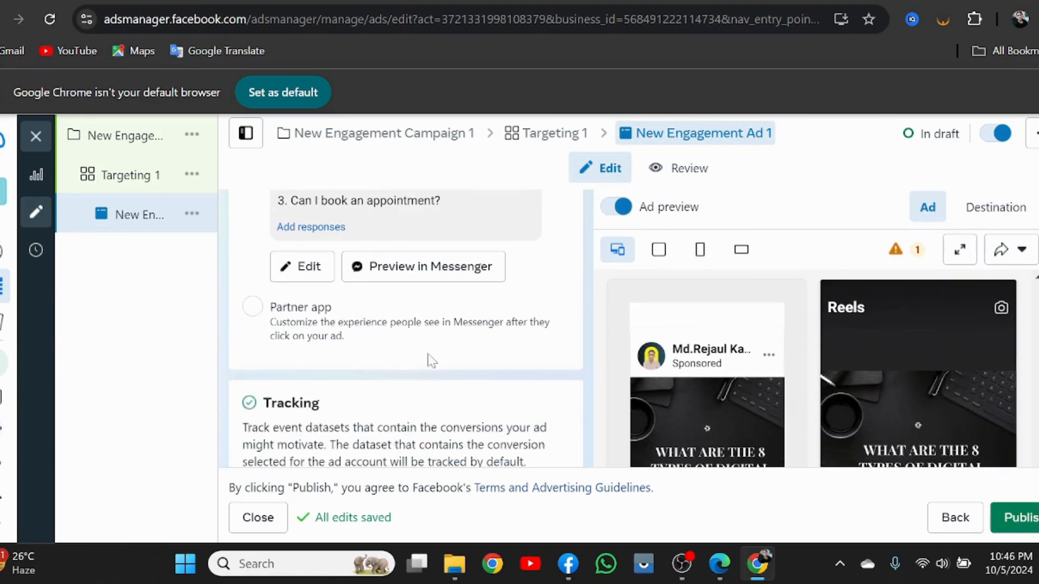
{"action": "scroll", "coordinate": [433, 366], "scroll_direction": "up", "scroll_amount": 2}
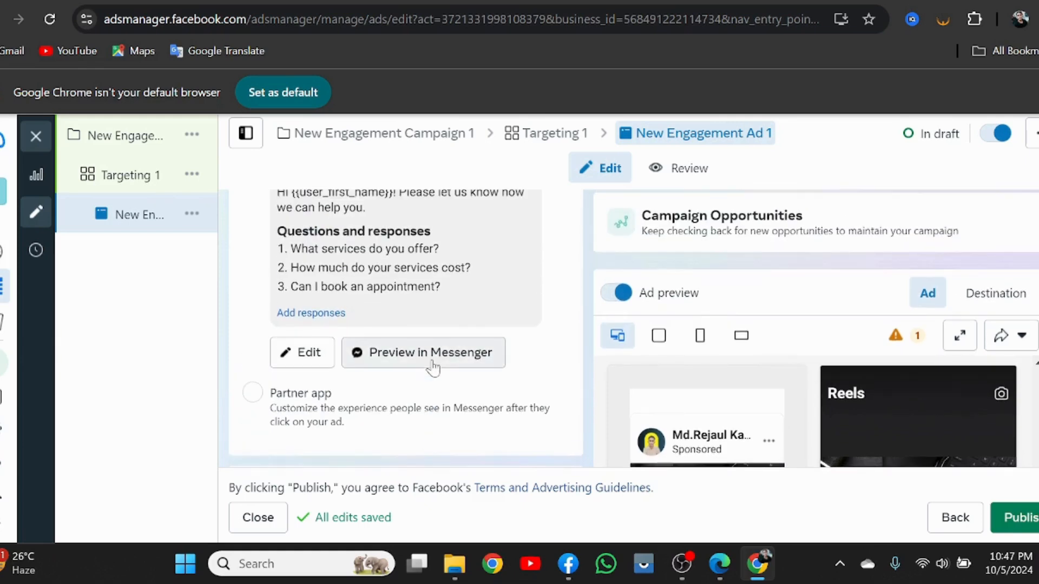
{"action": "scroll", "coordinate": [456, 359], "scroll_direction": "up", "scroll_amount": 2}
{"action": "scroll", "coordinate": [457, 359], "scroll_direction": "down", "scroll_amount": 7}
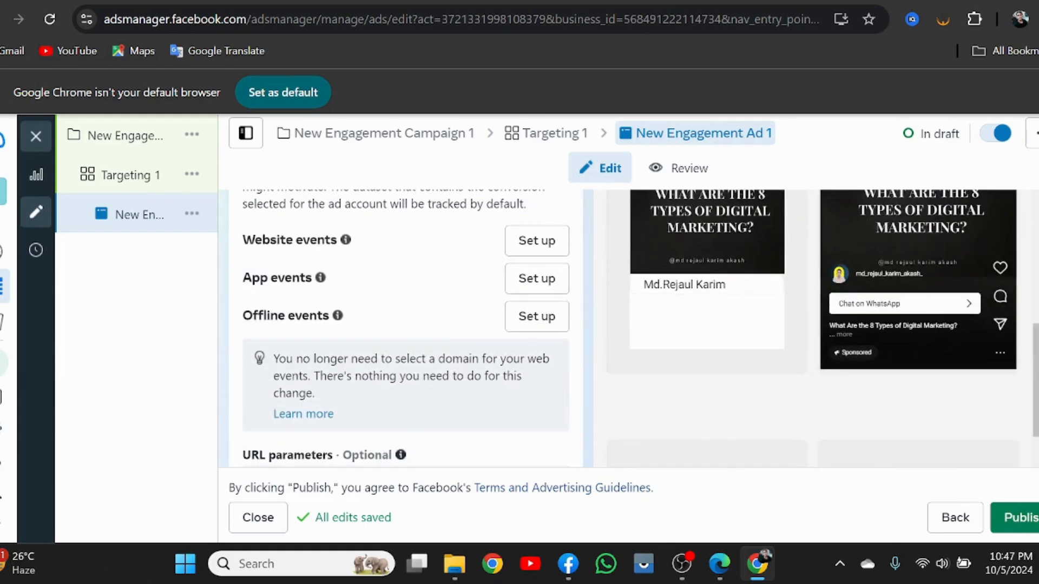
{"action": "scroll", "coordinate": [453, 355], "scroll_direction": "down", "scroll_amount": 2}
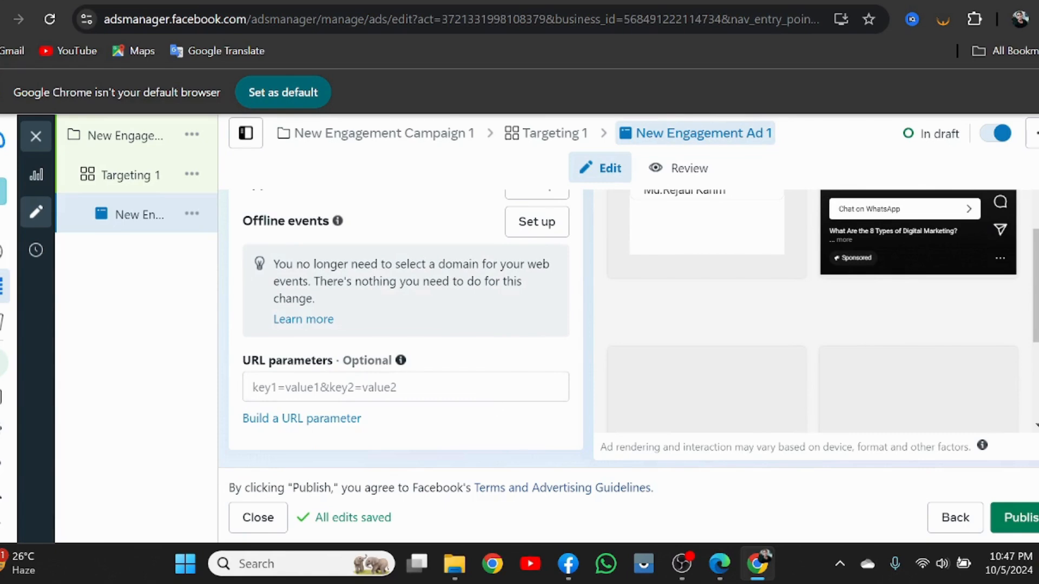
Turn on link sharing for the ad preview with 30 days active, and copy the generated preview link.
{"action": "scroll", "coordinate": [541, 379], "scroll_direction": "up", "scroll_amount": 8}
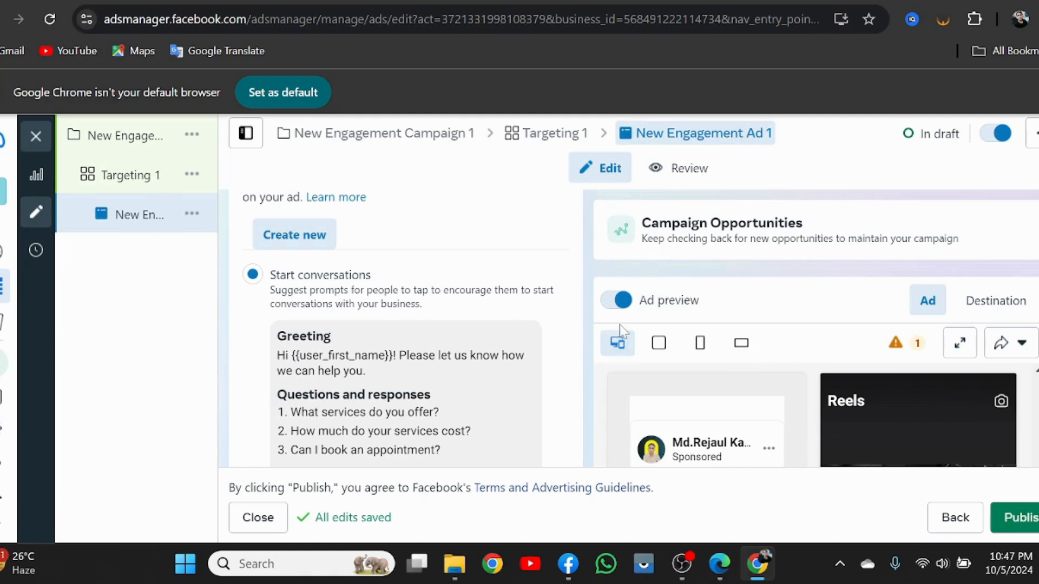
{"action": "left_click", "coordinate": [1022, 347]}
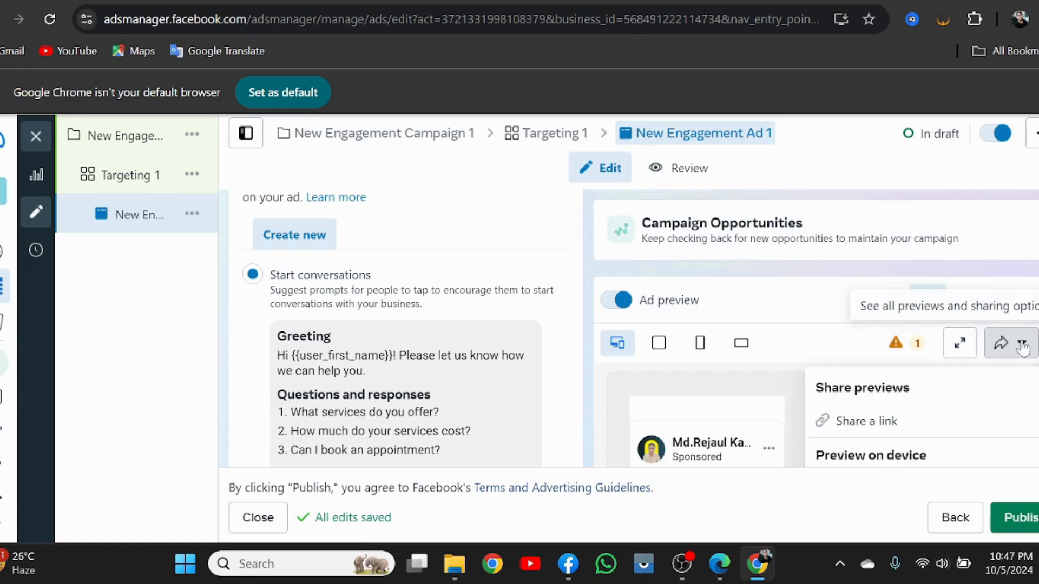
{"action": "left_click", "coordinate": [845, 424]}
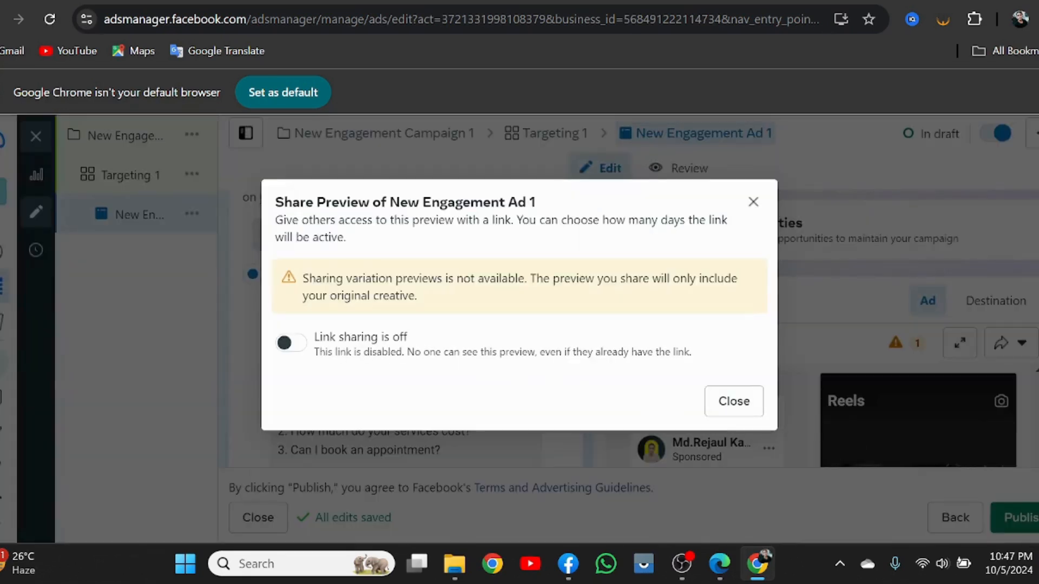
{"action": "left_click", "coordinate": [297, 344]}
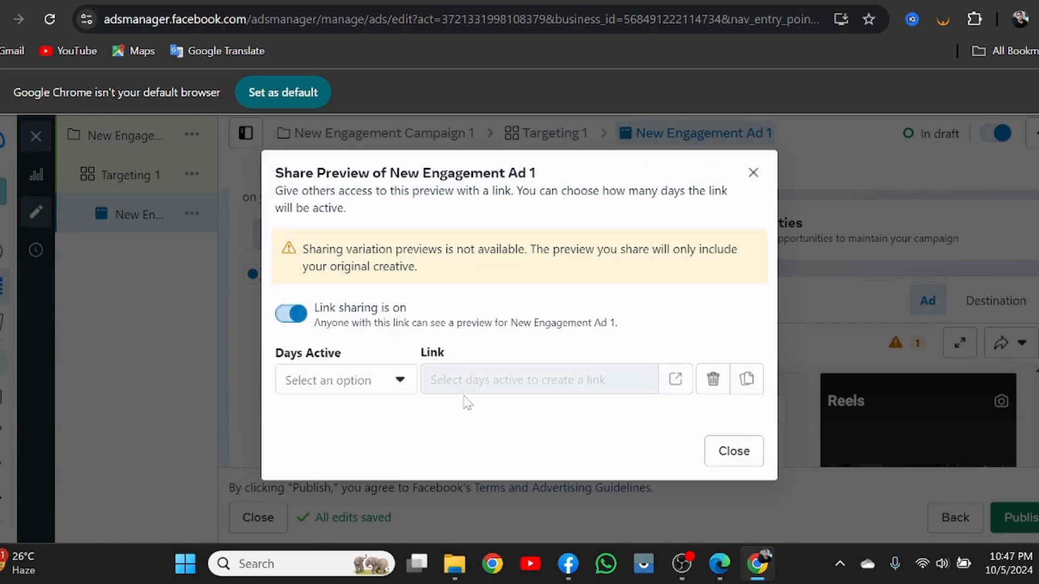
{"action": "left_click", "coordinate": [403, 383]}
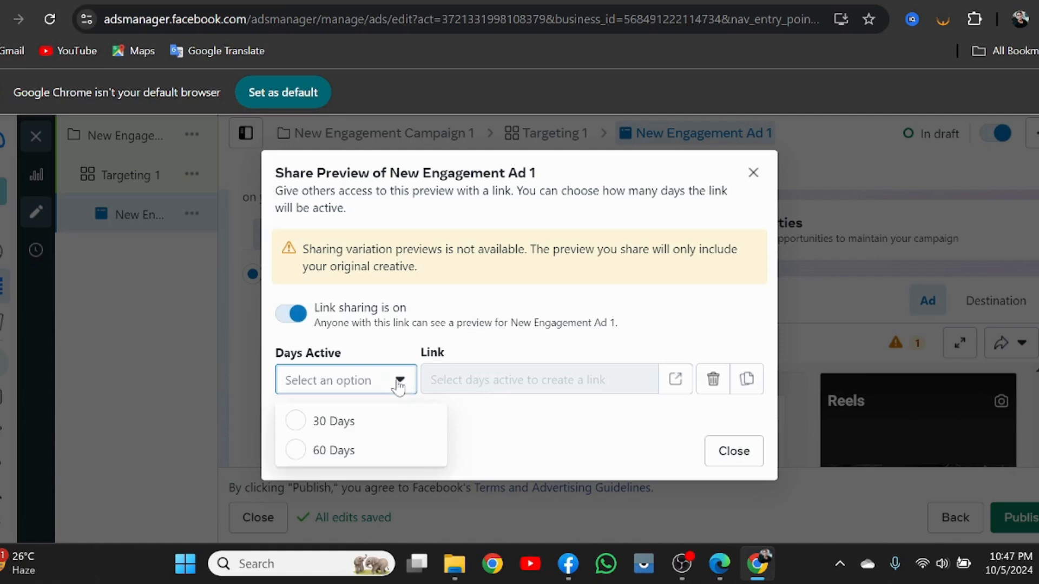
{"action": "left_click", "coordinate": [292, 422]}
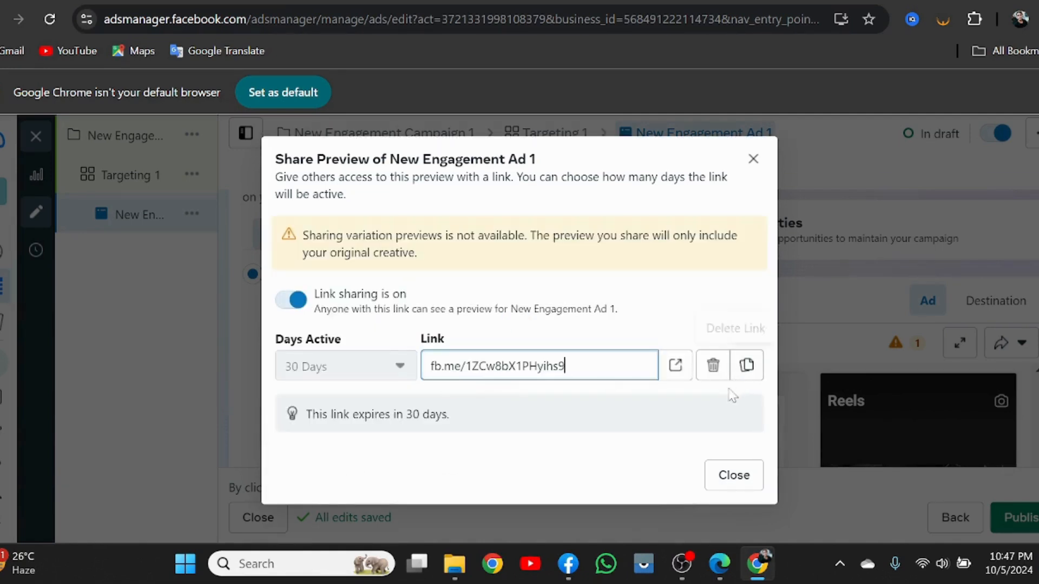
{"action": "left_click", "coordinate": [745, 369]}
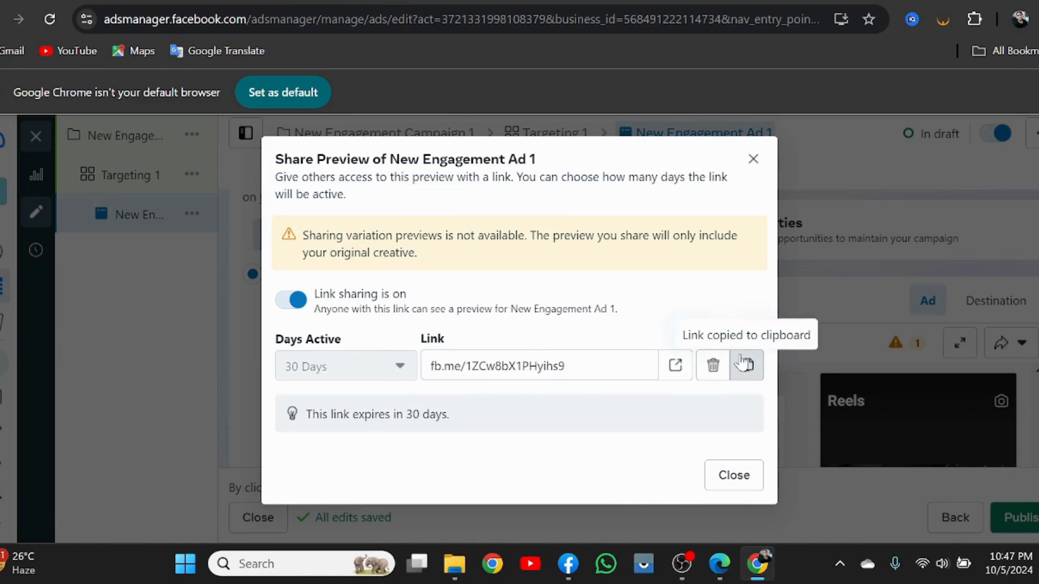
{"action": "left_click", "coordinate": [756, 159]}
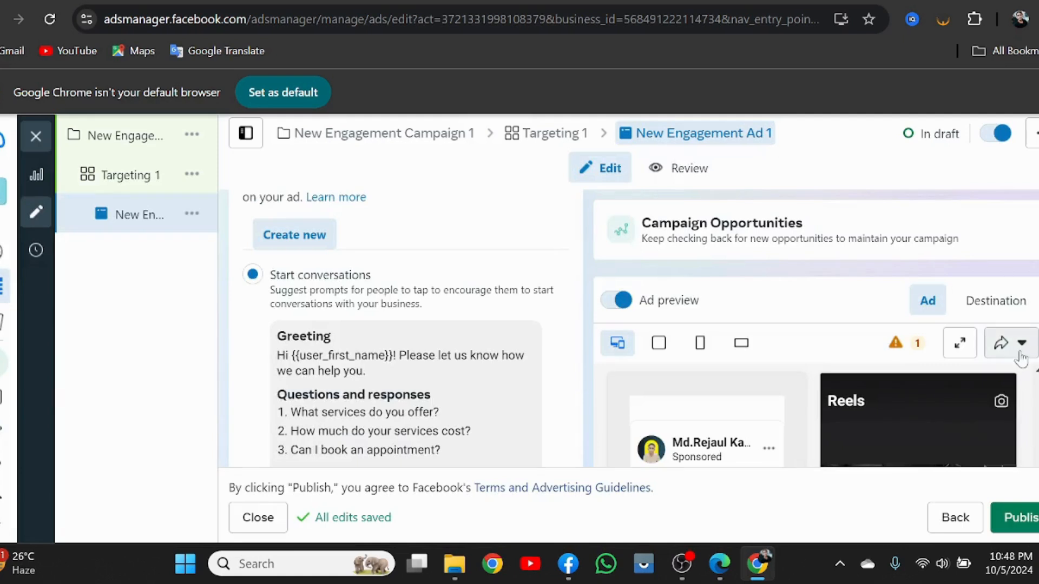